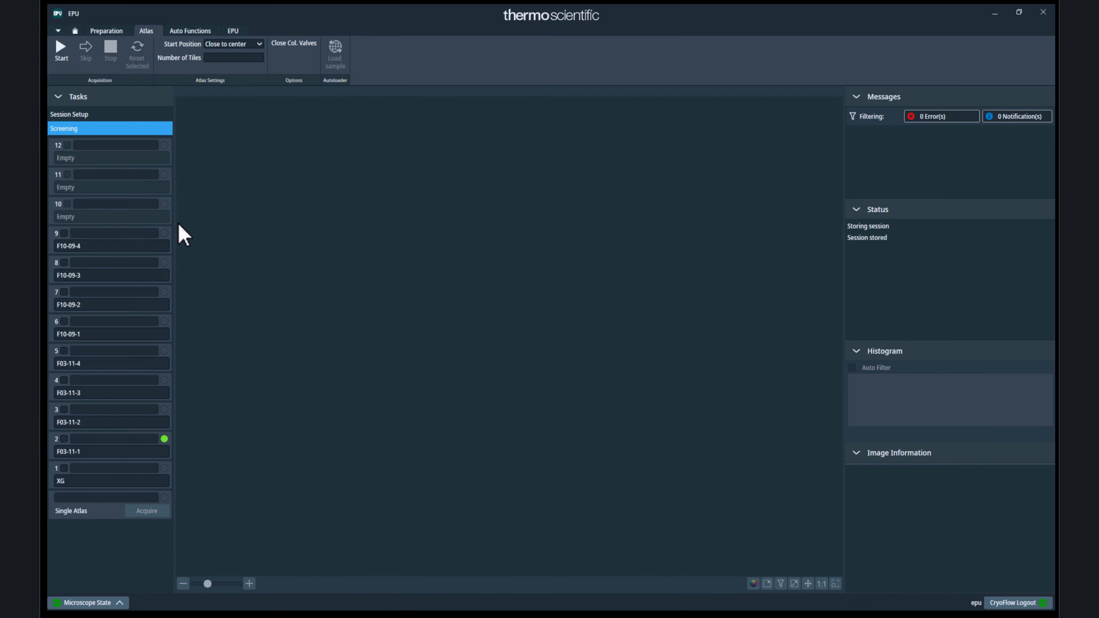
- Select the sample in slot 2 (F03-11-1) for screening and start its atlas acquisition
left_click(169, 450)
left_click(65, 439)
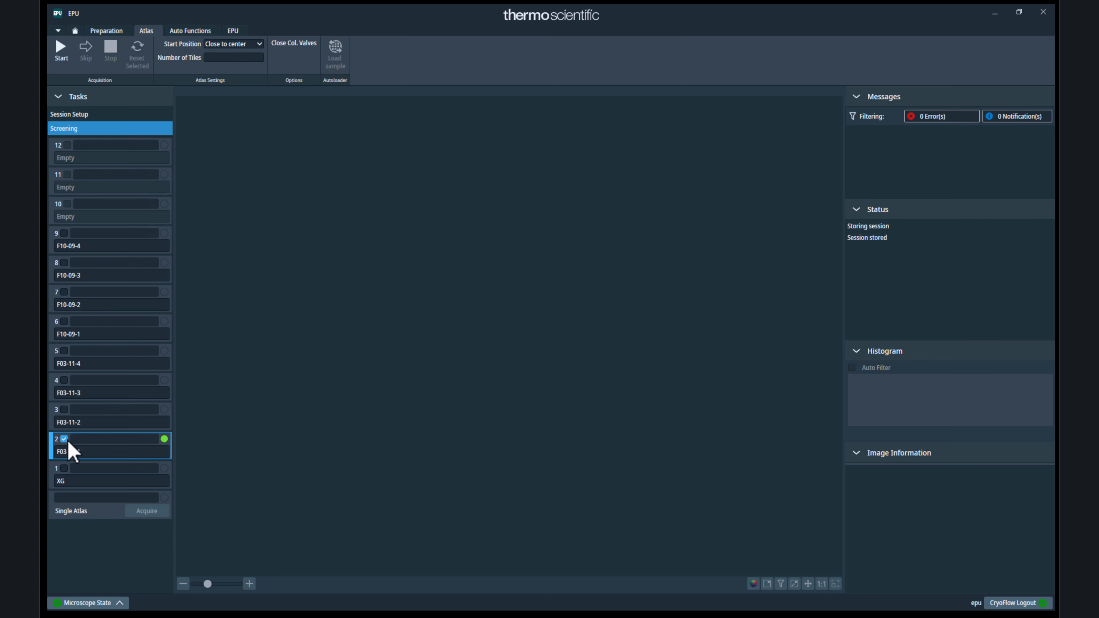
left_click(70, 57)
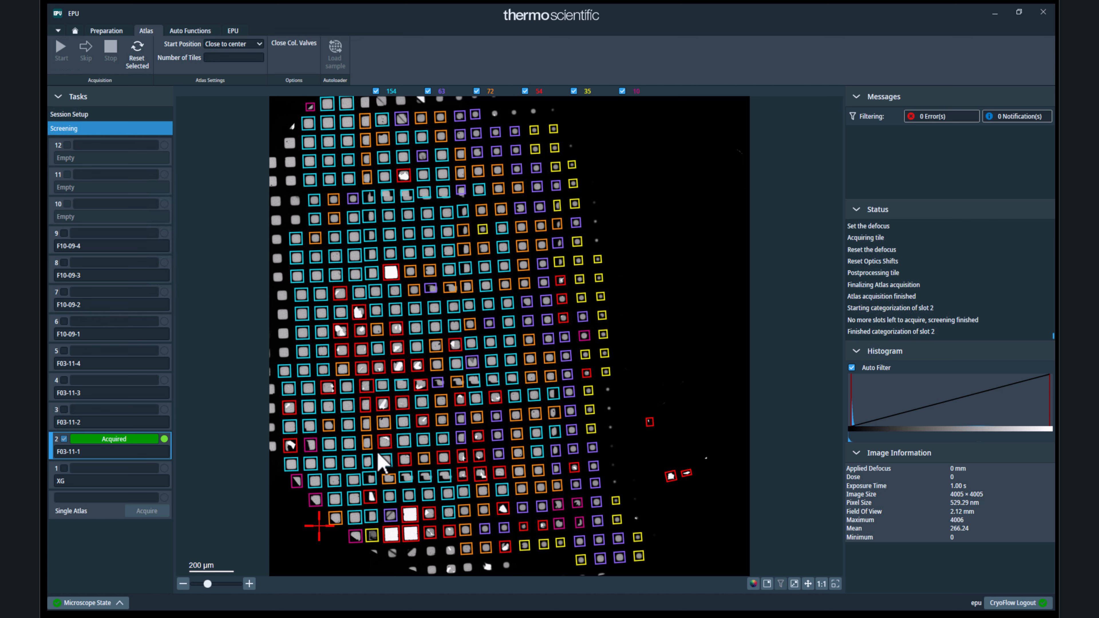
- Move the stage to an intact grid square in the lower-left part of the acquired atlas
right_click(349, 410)
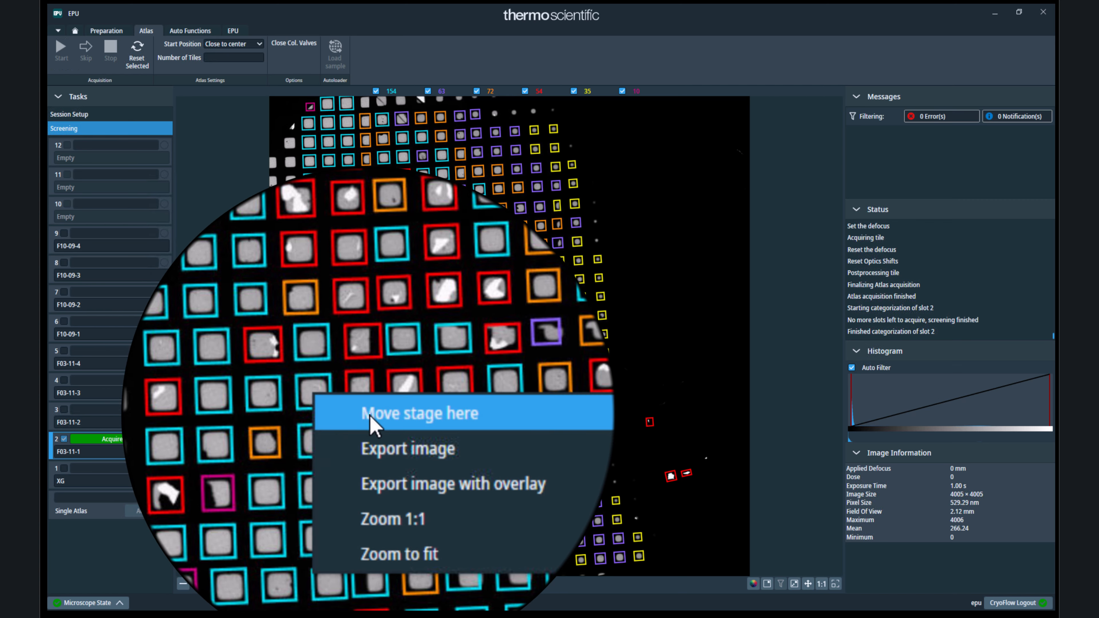
left_click(370, 424)
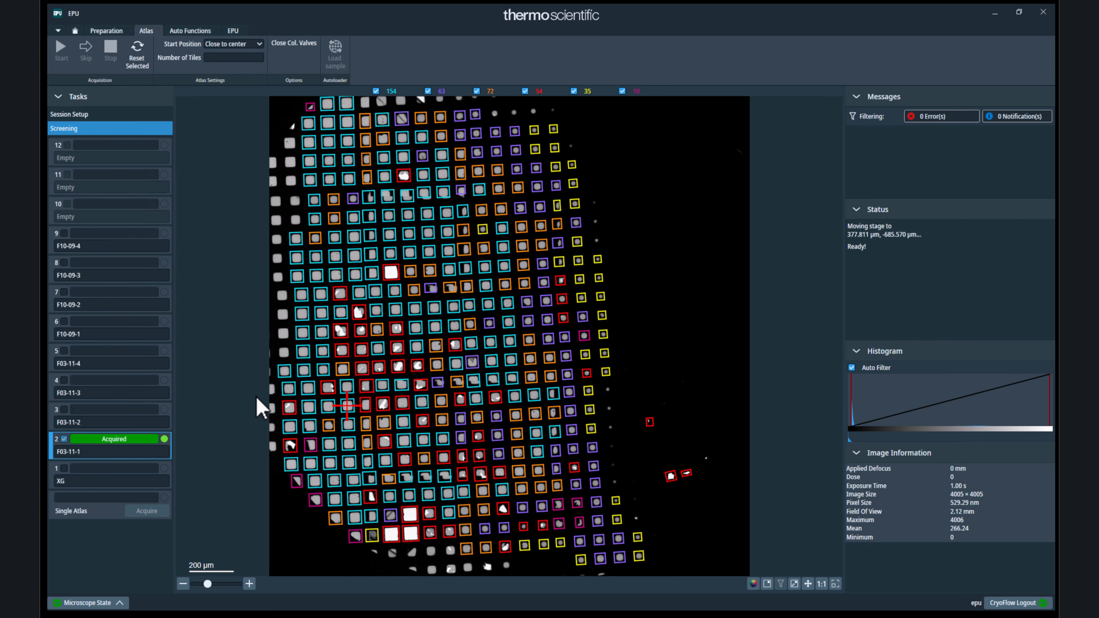
- Run auto-eucentric by beam tilt with the Hole/EucentricHeight preset, followed by Autofocus with the Autofocus preset
left_click(191, 31)
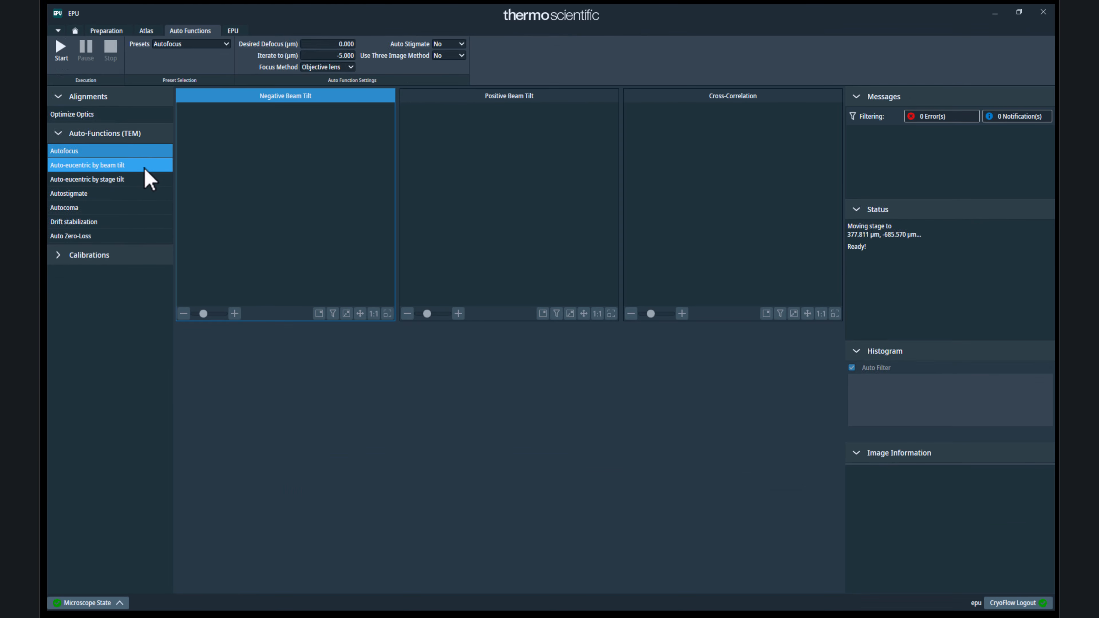
left_click(144, 168)
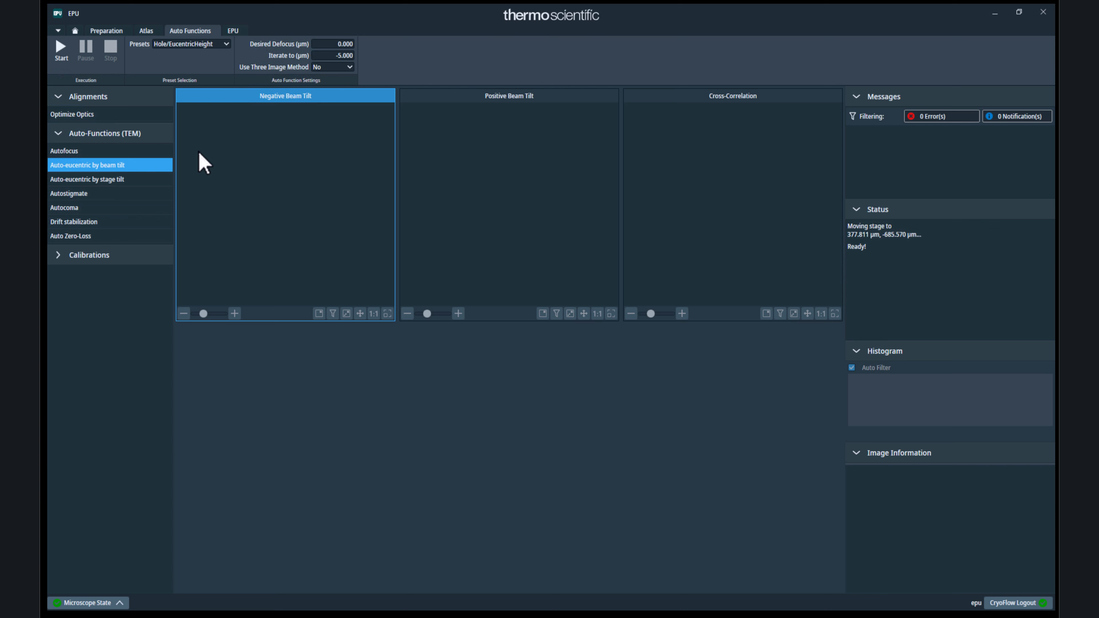
left_click(61, 50)
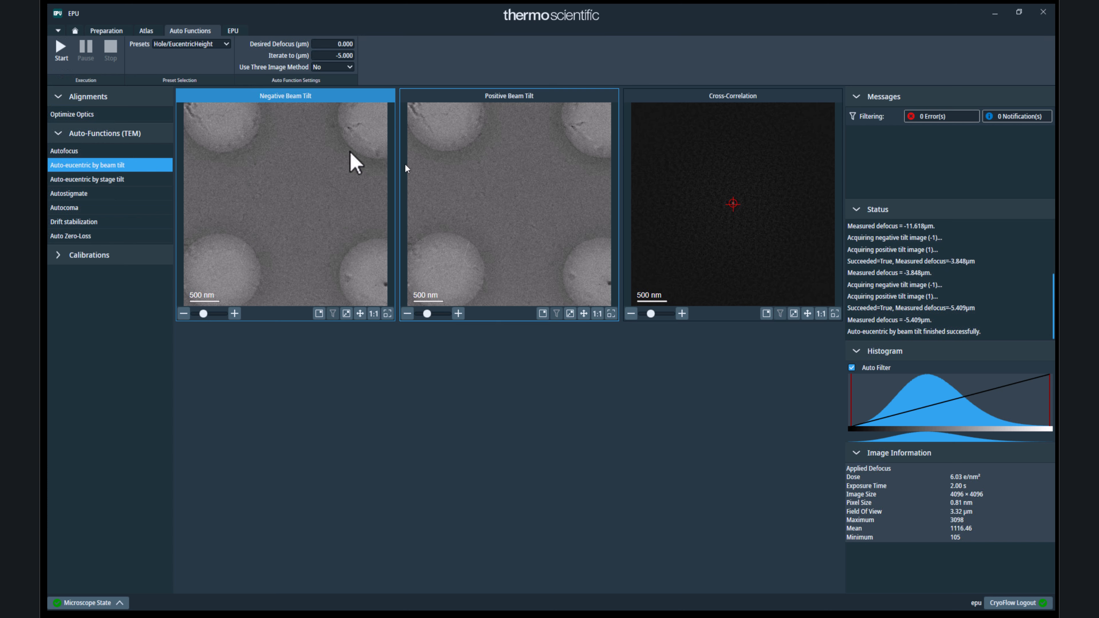
left_click(128, 155)
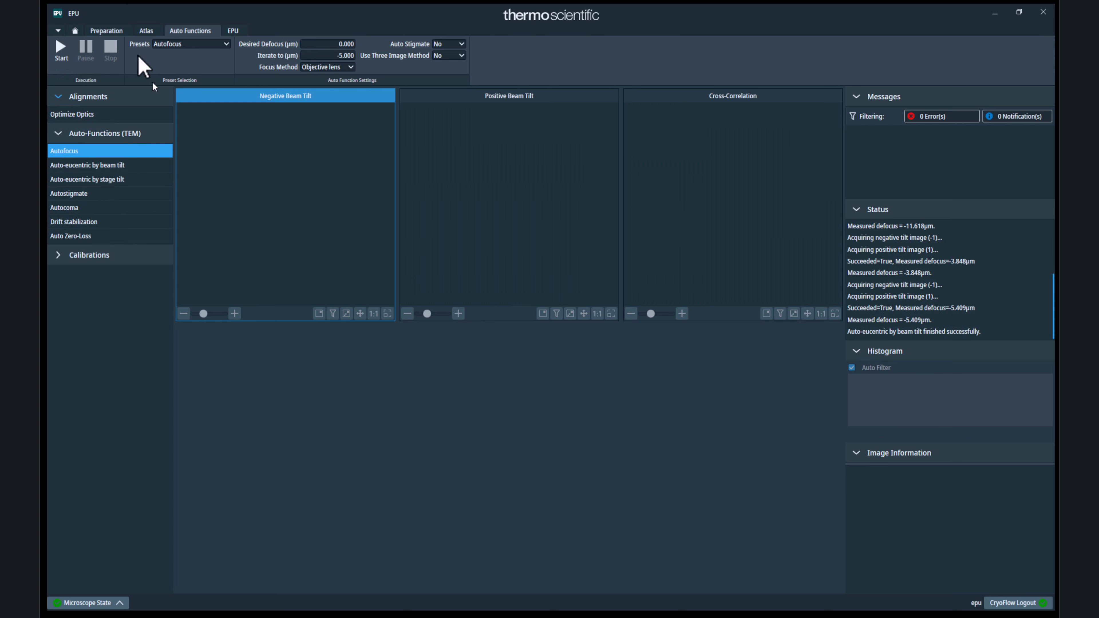
left_click(61, 57)
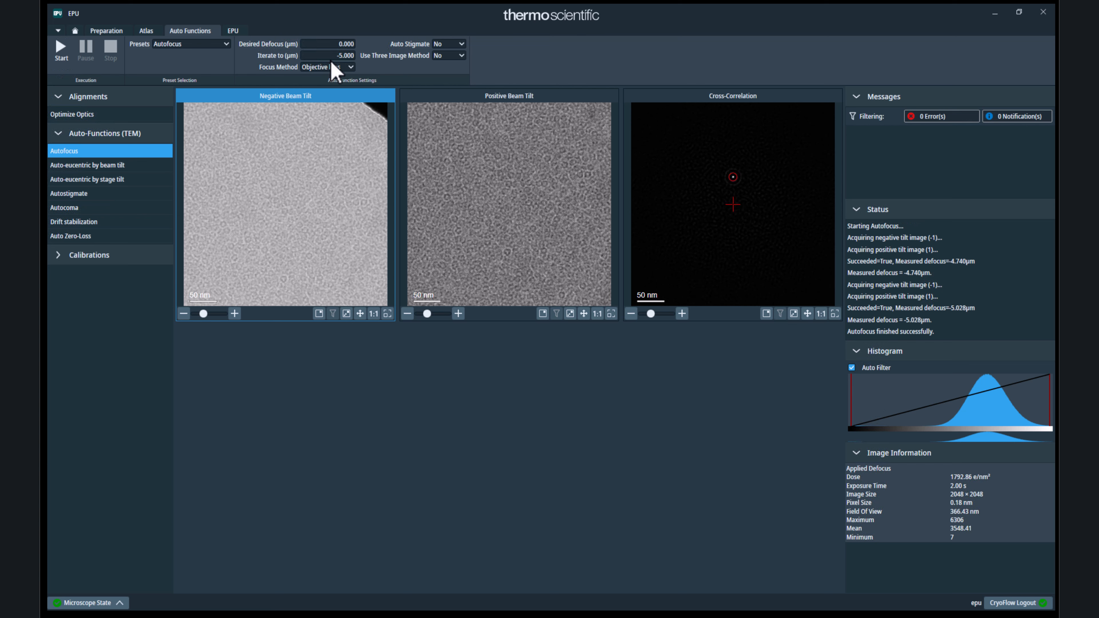
- Acquire a preview image of the grid square using the GridSquare preset
left_click(116, 33)
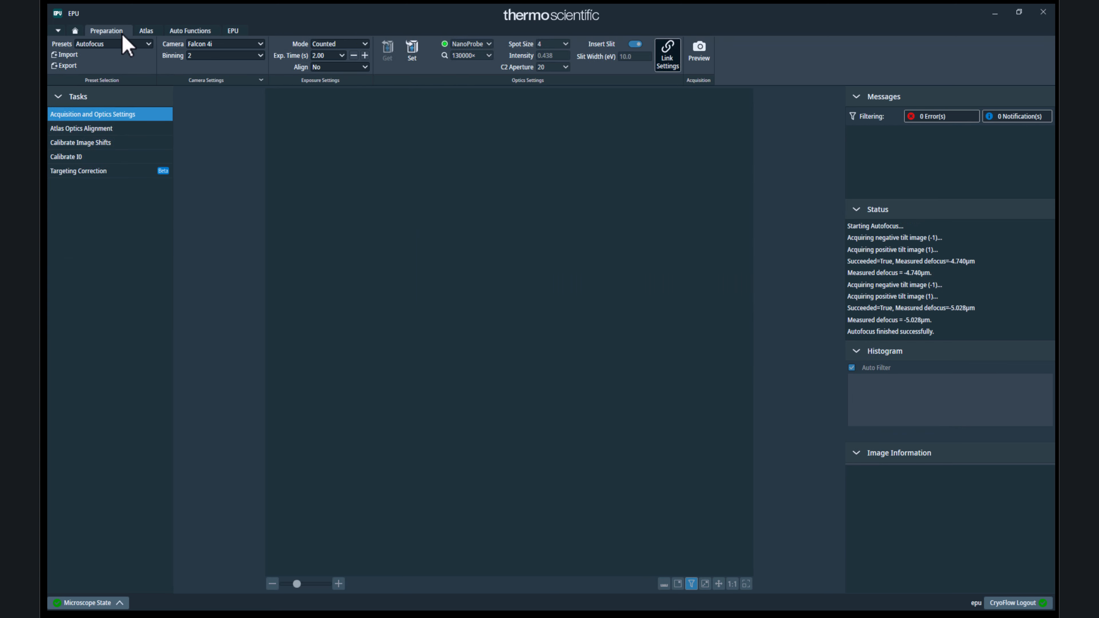
left_click(150, 45)
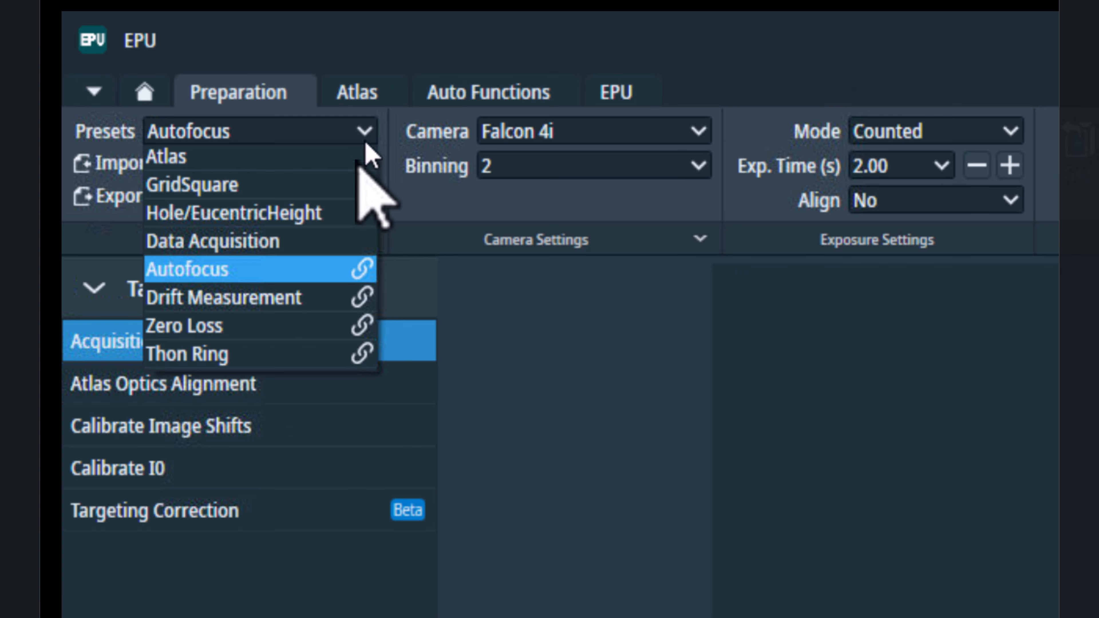
left_click(344, 191)
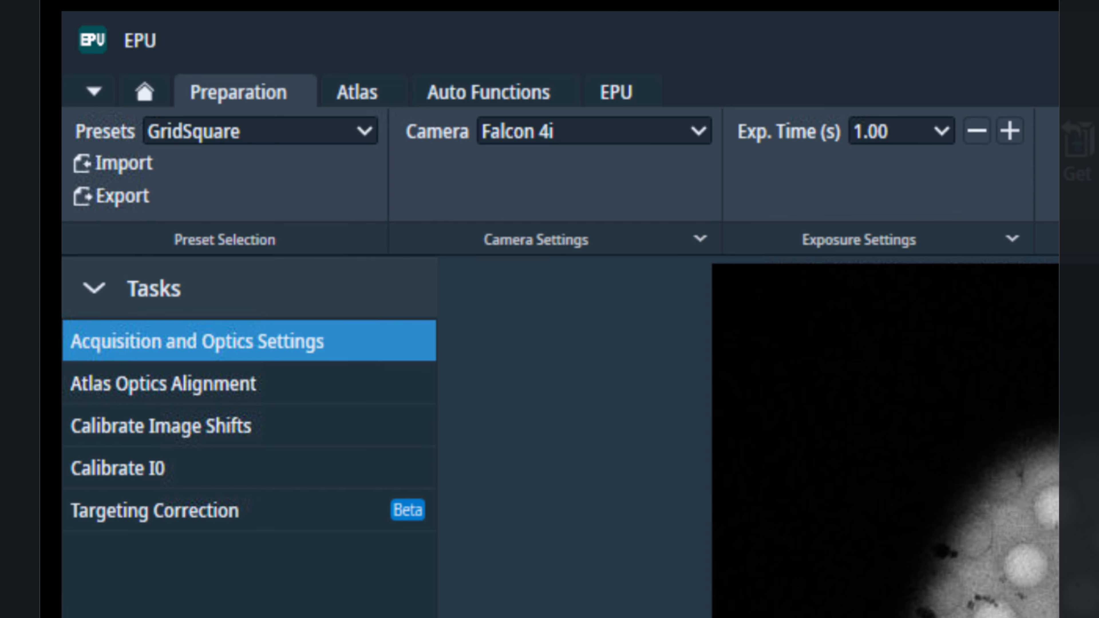
left_click(678, 49)
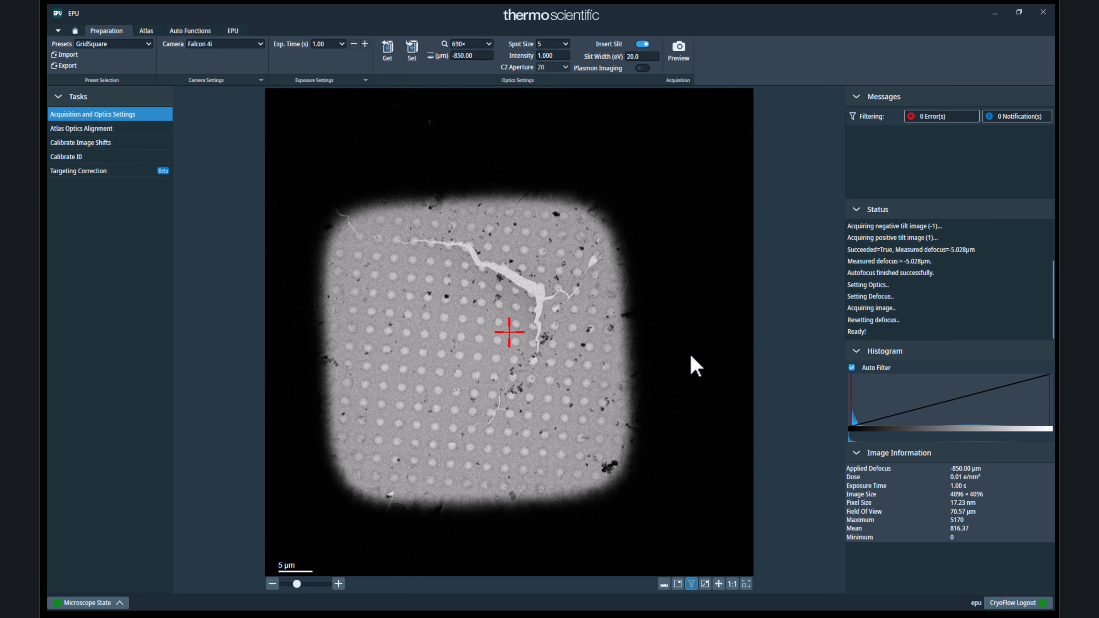
- Export the grid square image with overlay as JPG file square1 into a new folder F03-11-1 inside 160230_screening_20250520
right_click(655, 368)
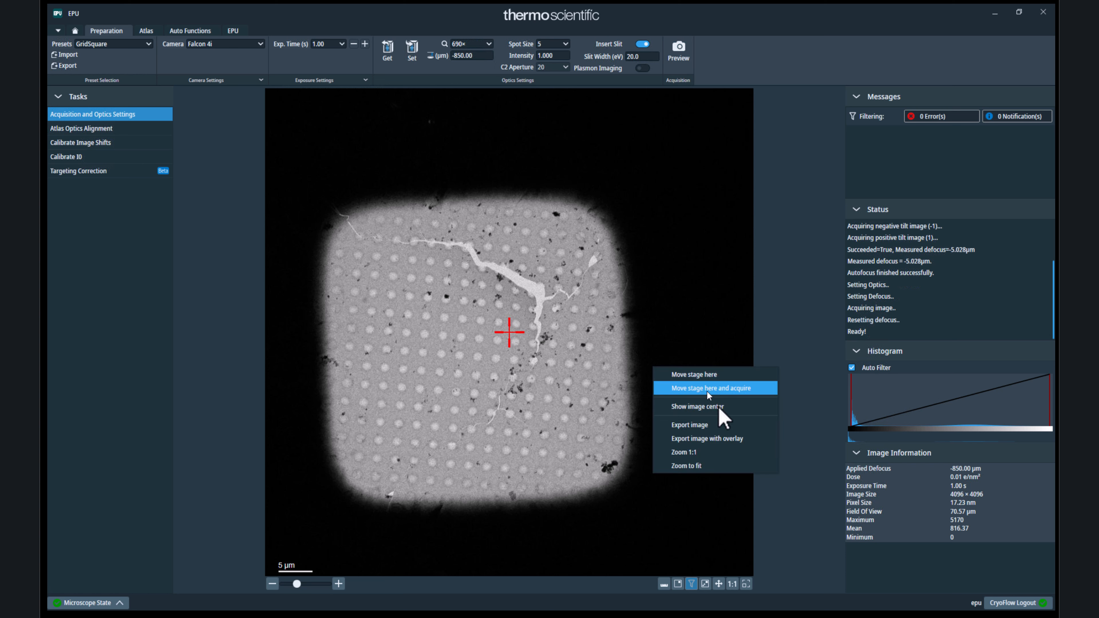
left_click(745, 441)
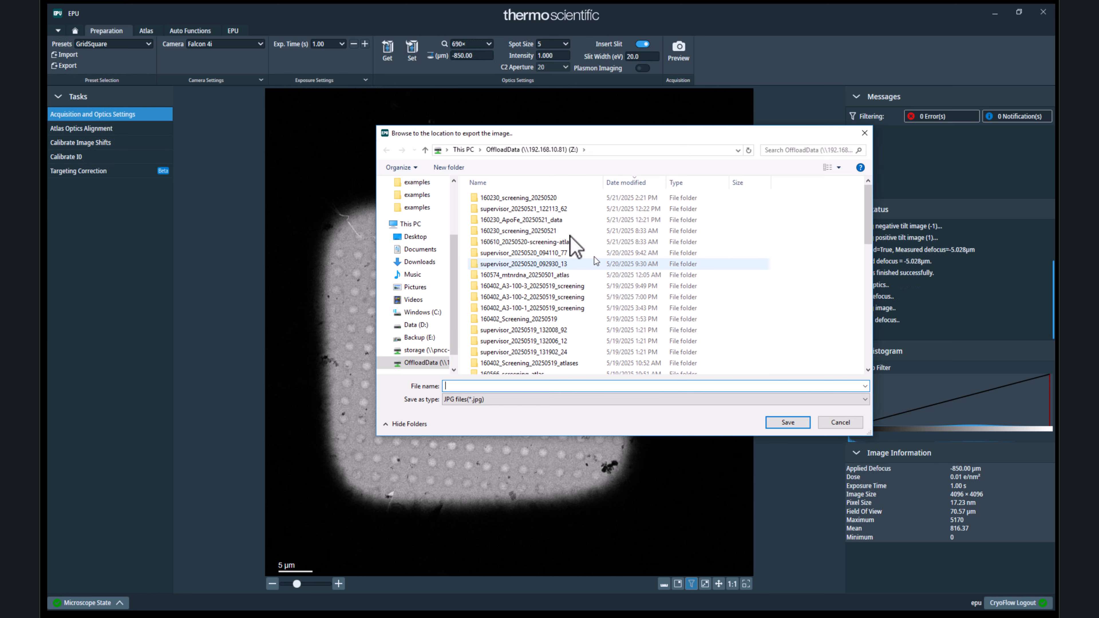
double_click(535, 198)
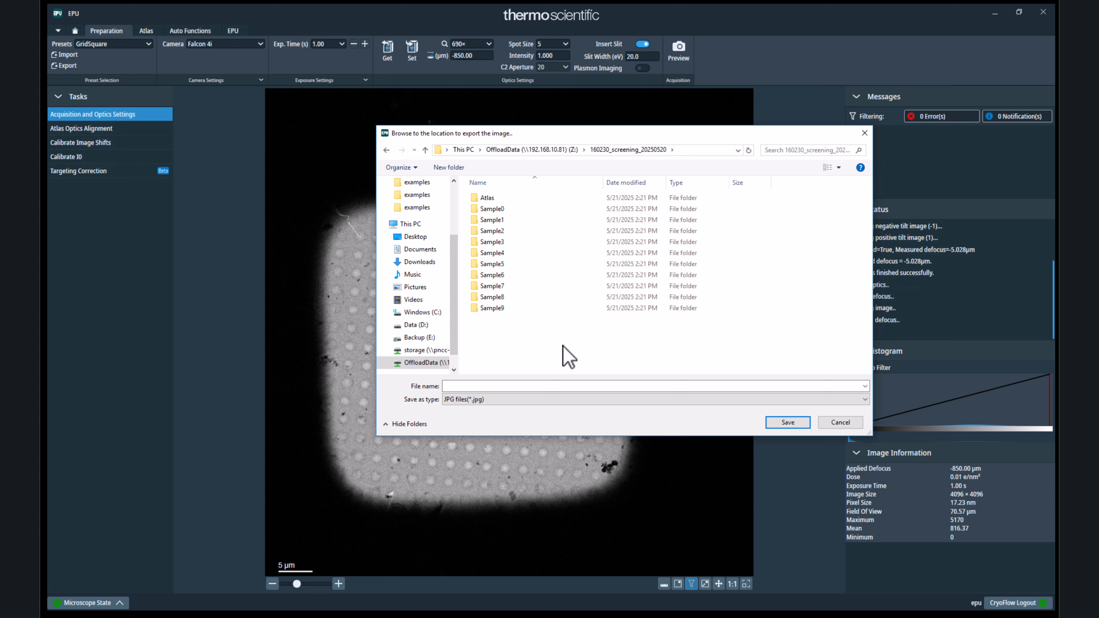
key("ctrl+shift+n")
type("F0")
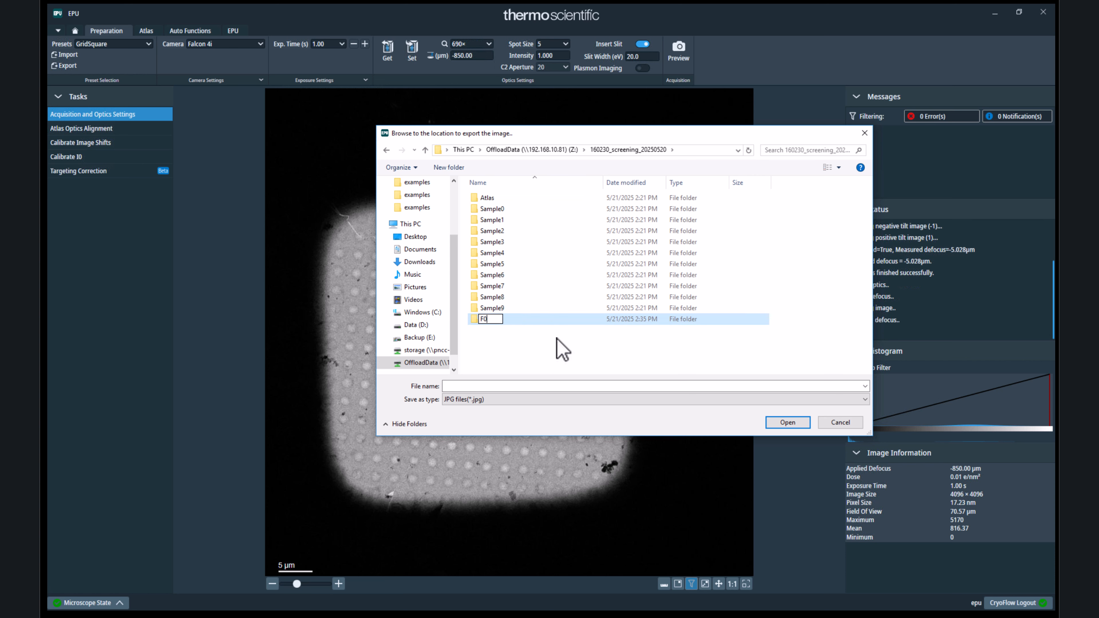
type("3-11-1")
key("Return")
left_click(554, 387)
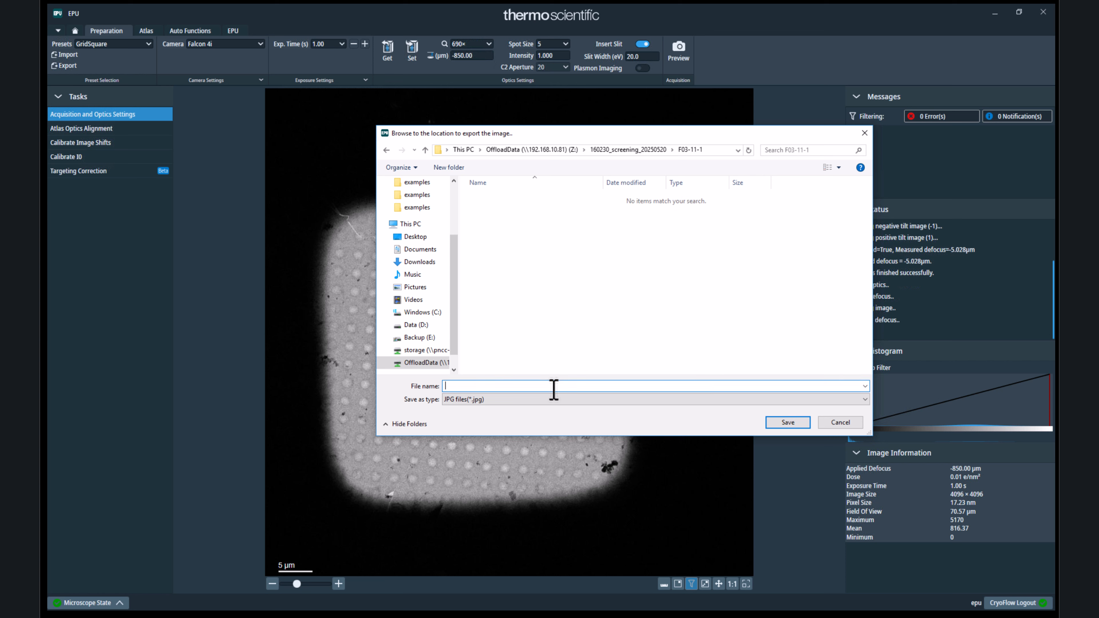
type("square1")
left_click(785, 422)
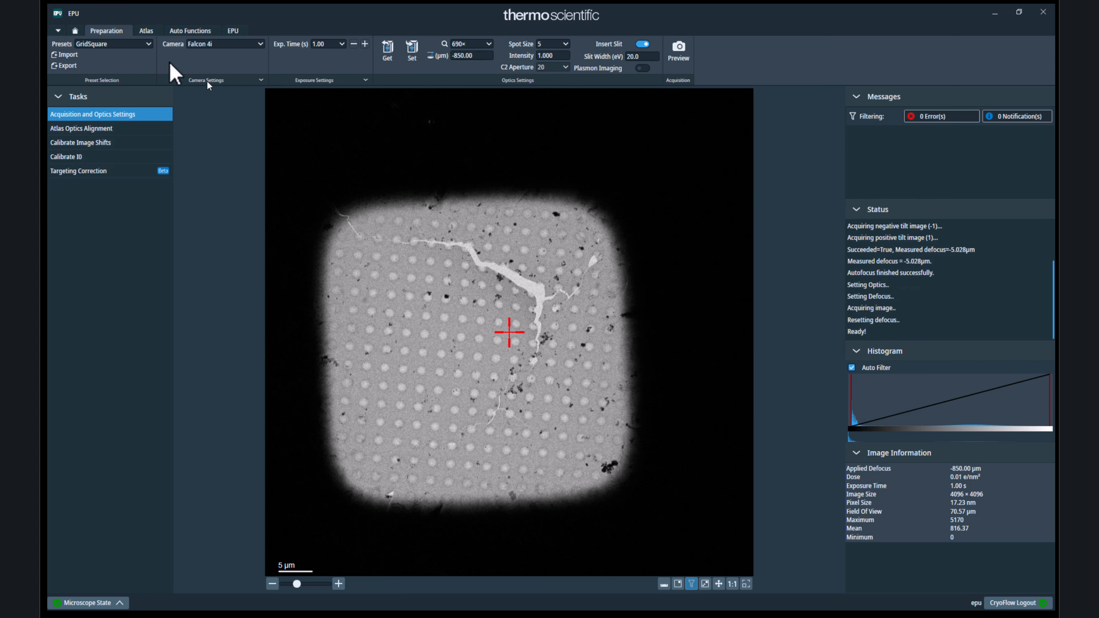
- Acquire a preview with the Hole/EucentricHeight preset, and move the stage to the lower-right hole and acquire again there
left_click(147, 45)
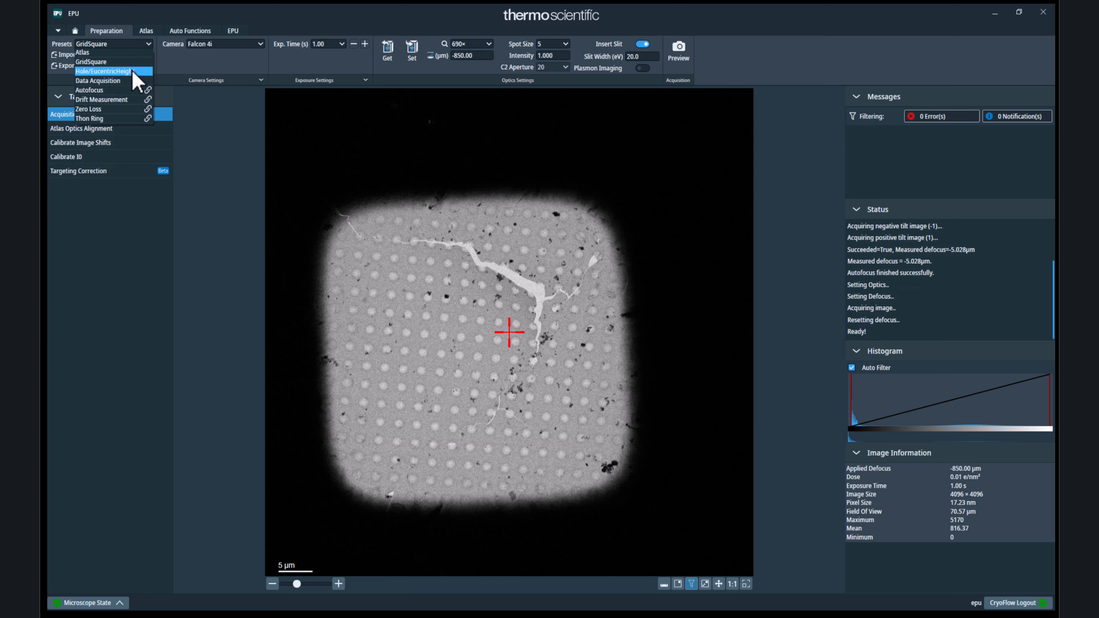
left_click(114, 71)
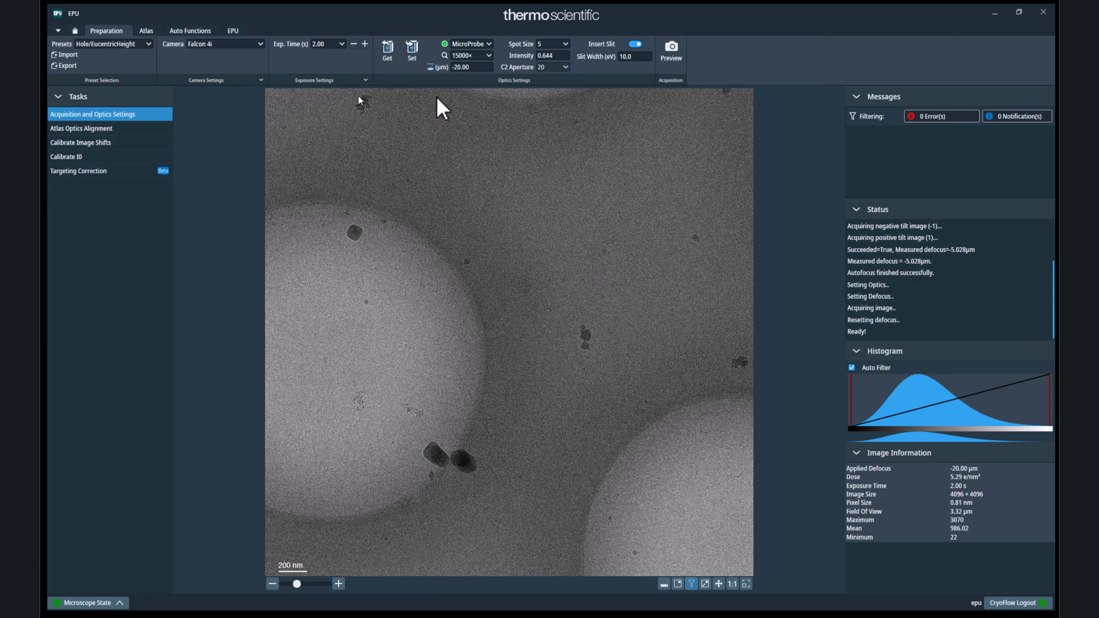
left_click(678, 59)
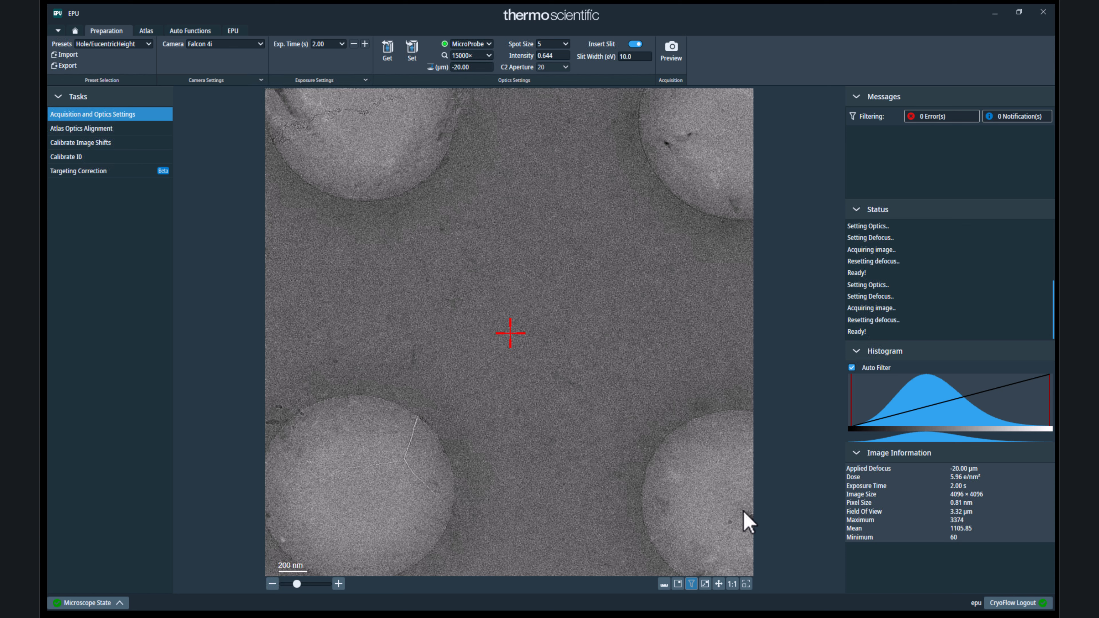
right_click(746, 522)
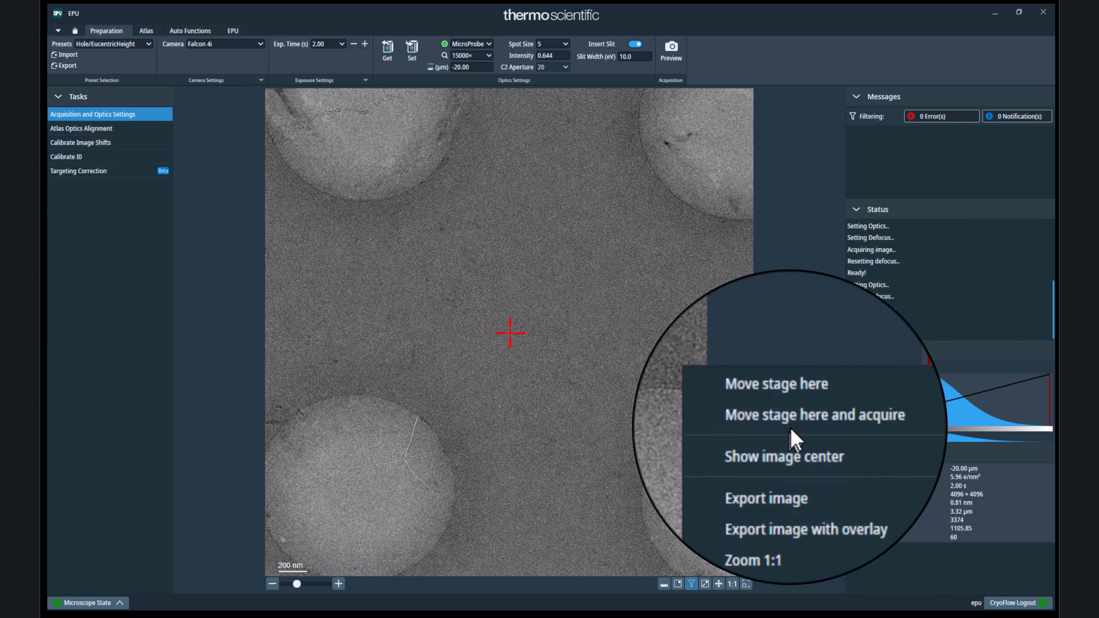
left_click(792, 429)
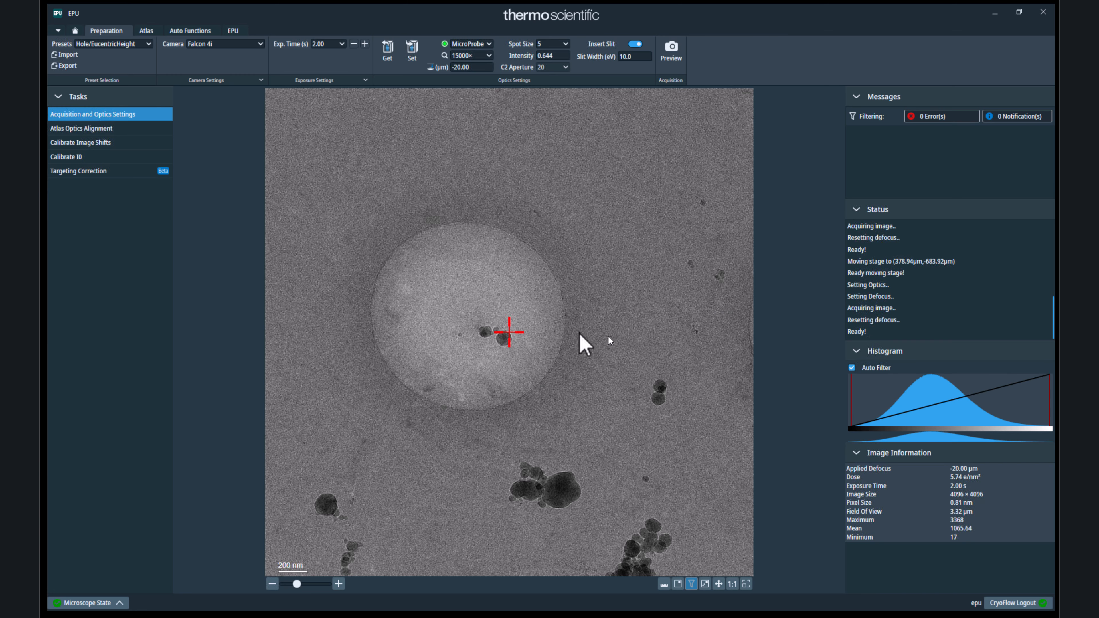
- Move the stage to a clean area in the upper part of the hole and acquire a preview with the Data Acquisition preset
right_click(464, 267)
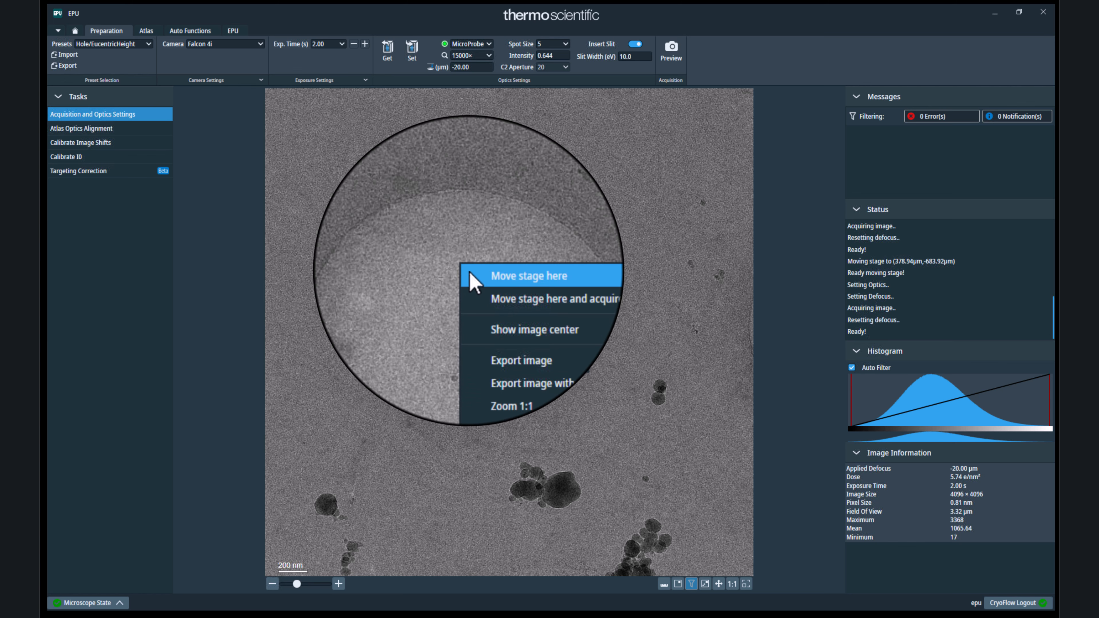
left_click(470, 274)
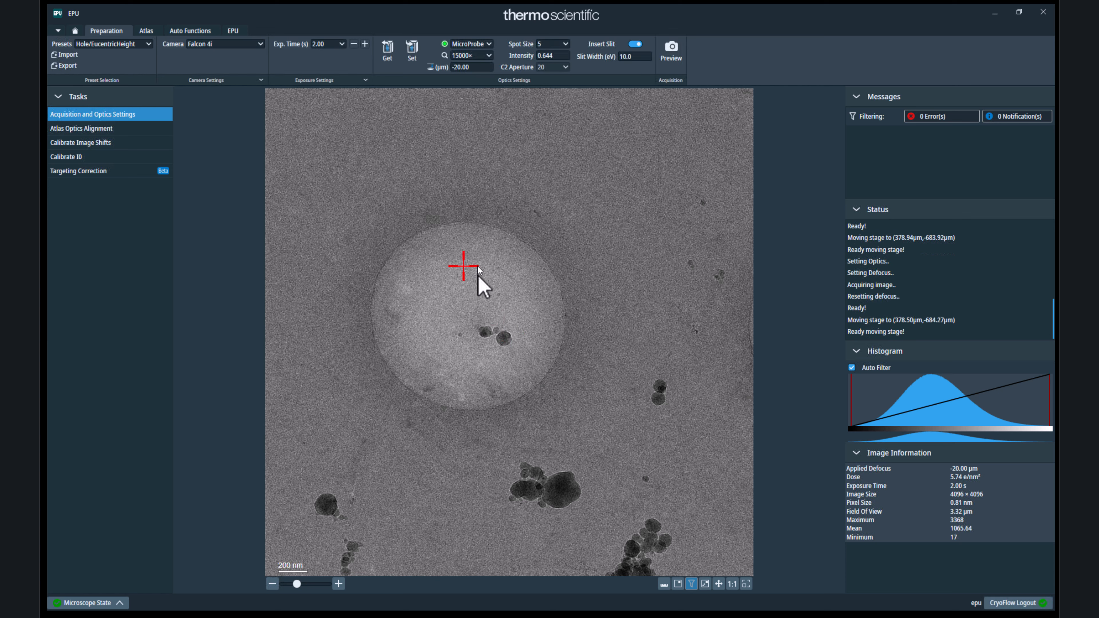
left_click(150, 45)
left_click(145, 84)
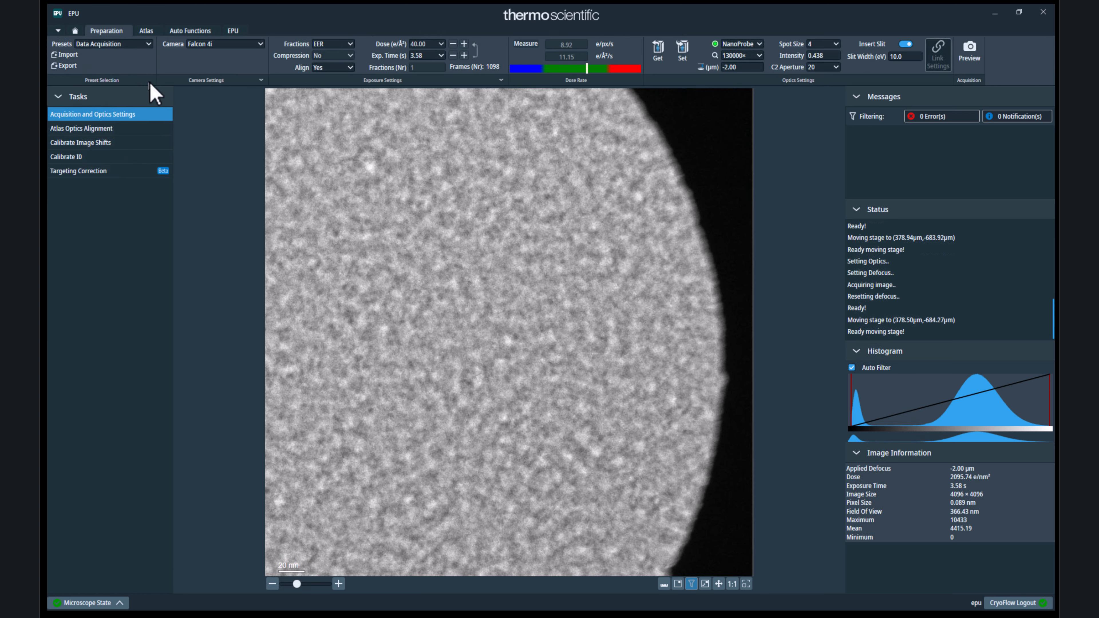
left_click(969, 50)
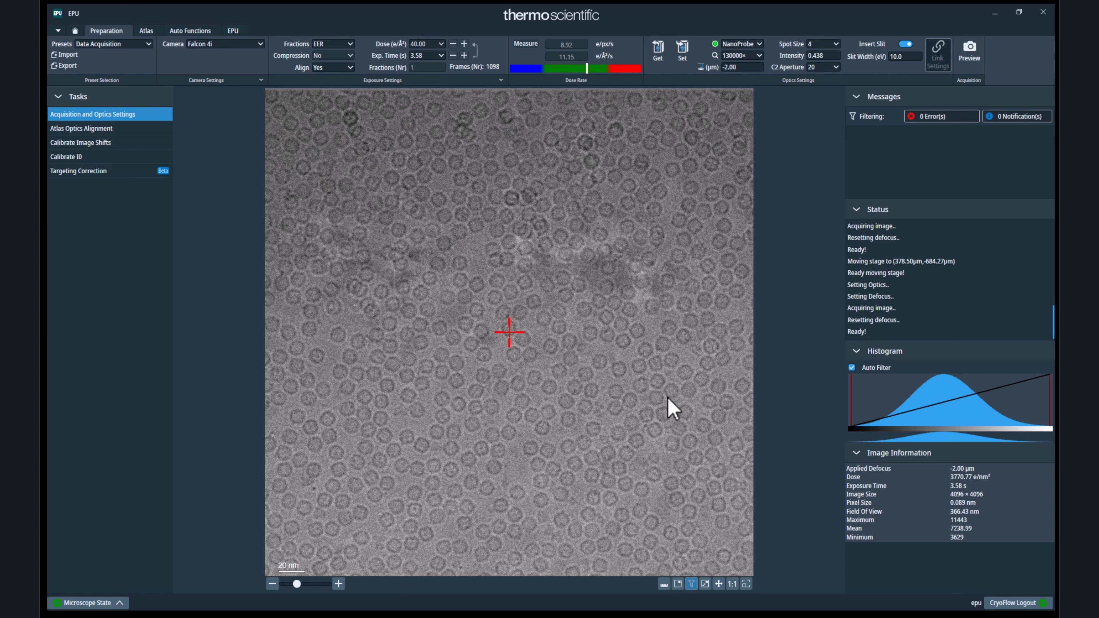
- Inspect the FFT of the high-magnification image for Thon rings and ice, and return to the normal image view
left_click(708, 589)
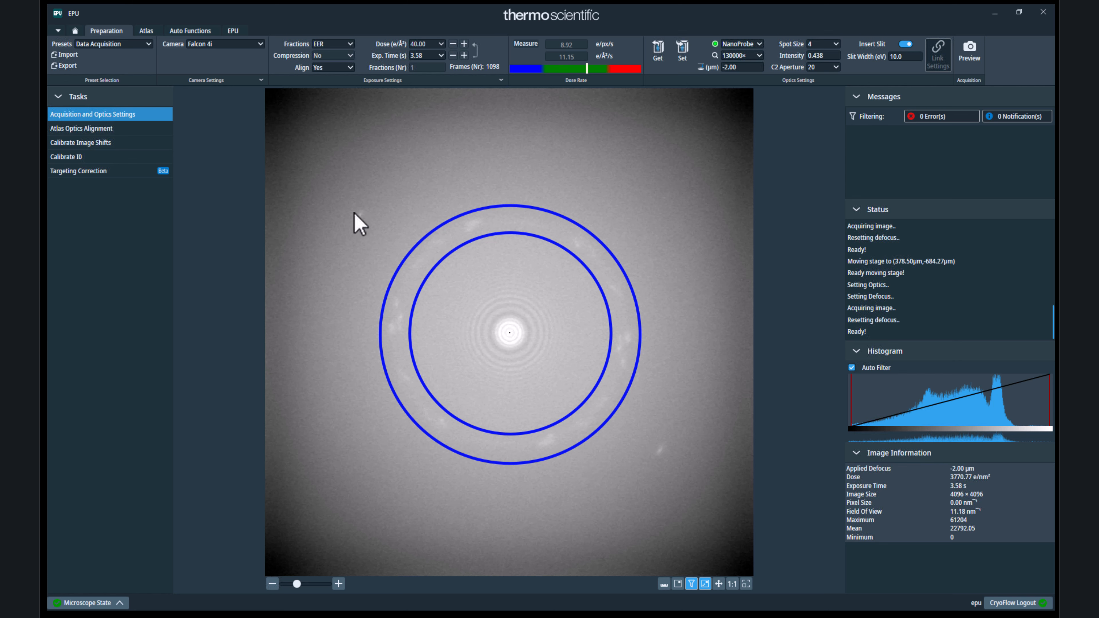
left_click(706, 585)
- Export the high-magnification image with overlay to the F03-11-1 folder, using the square1.jpg name as the starting point
right_click(712, 429)
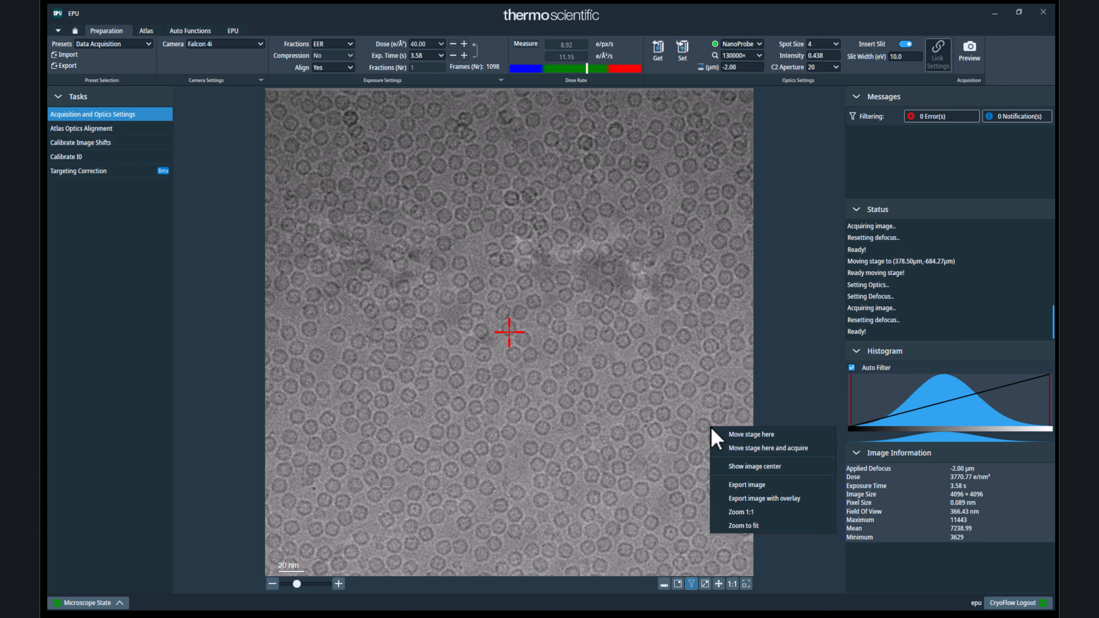
left_click(762, 501)
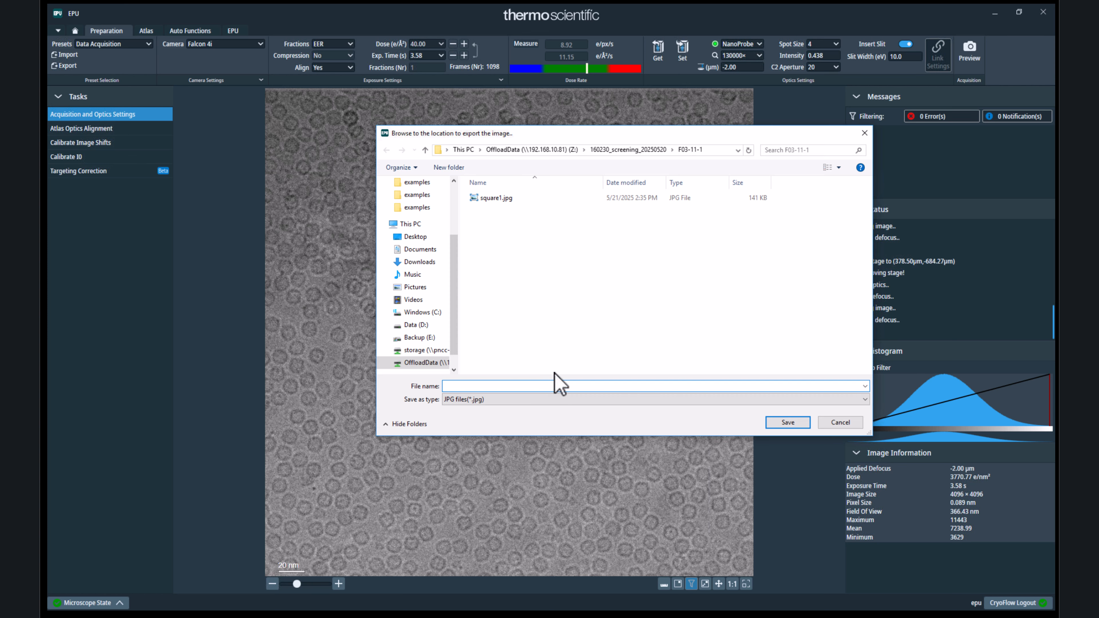
left_click(499, 198)
left_click(470, 386)
left_click(781, 423)
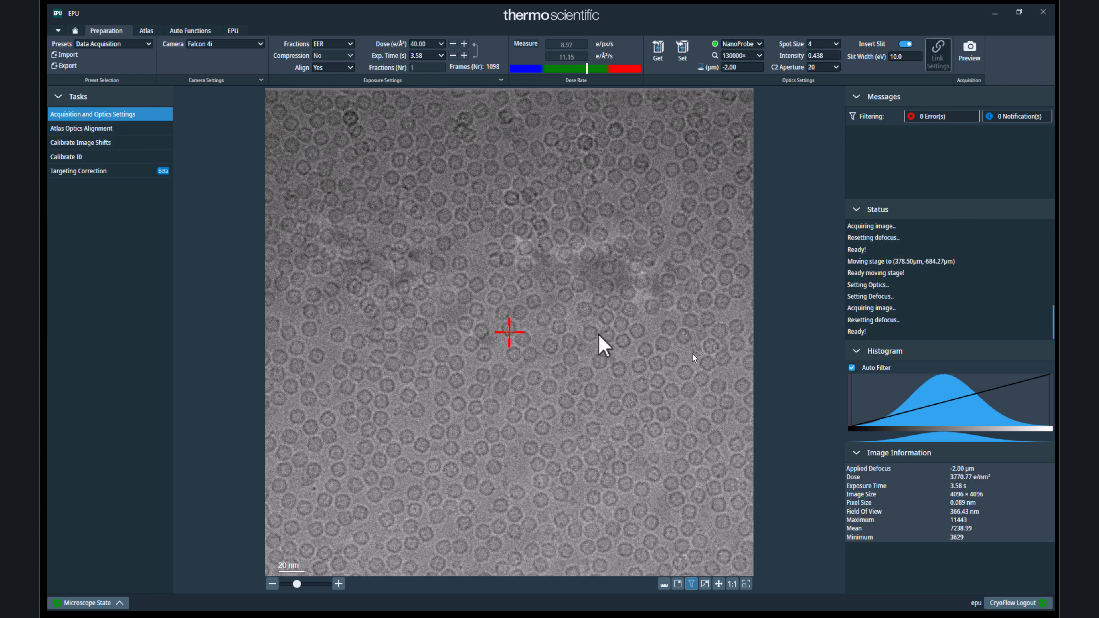
- Using the GridSquare image, move the stage to a hole in the square's lower-left part and acquire a preview with the Hole/EucentricHeight preset
left_click(147, 45)
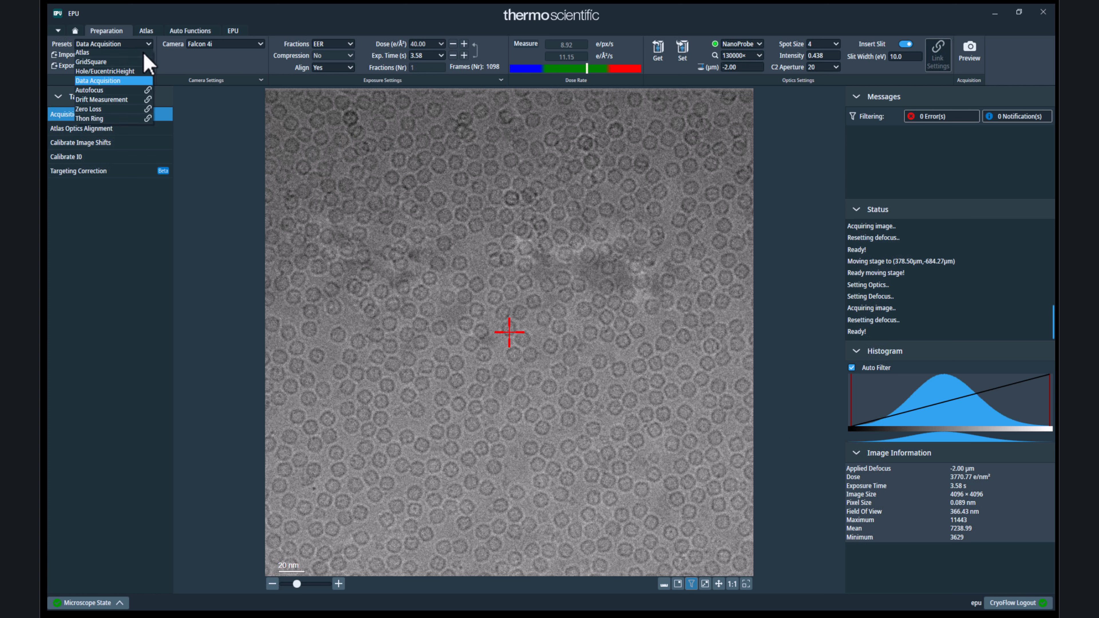
left_click(138, 62)
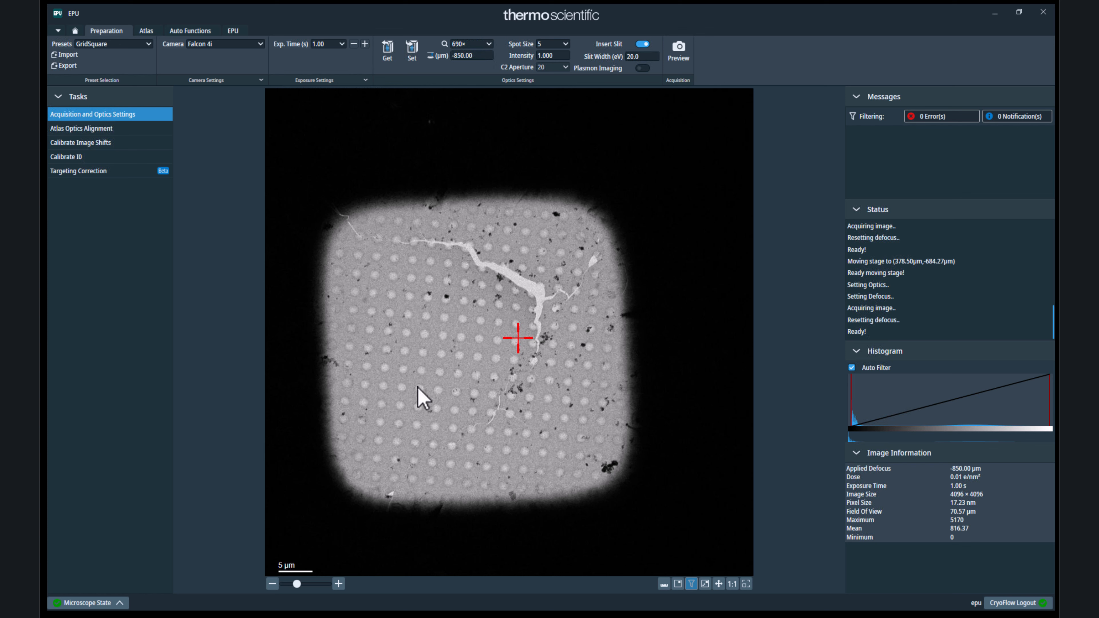
right_click(417, 388)
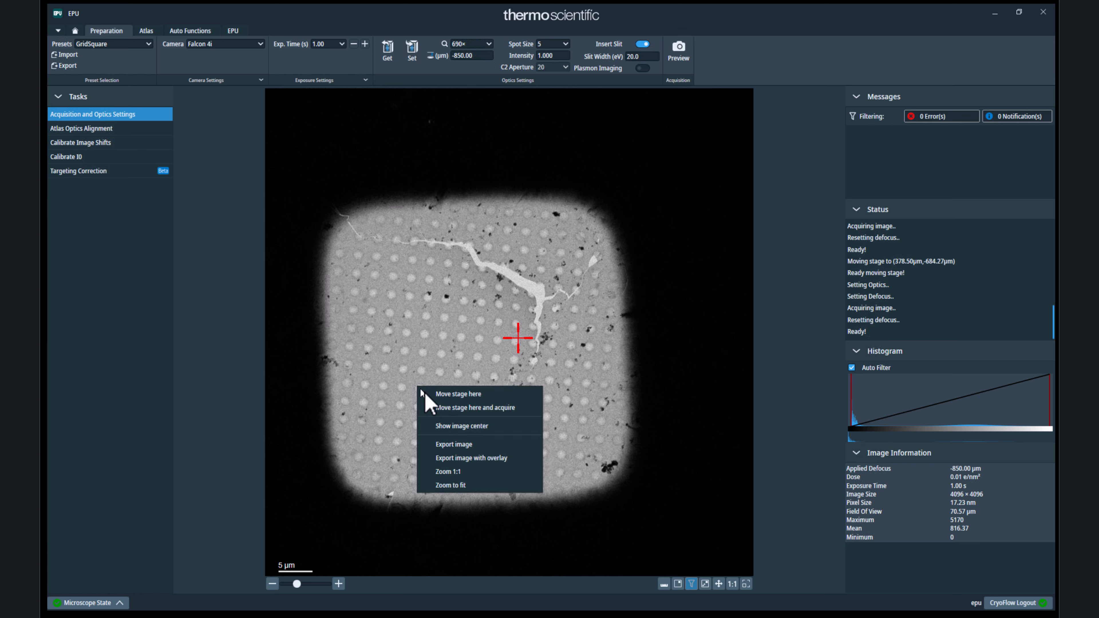
left_click(425, 396)
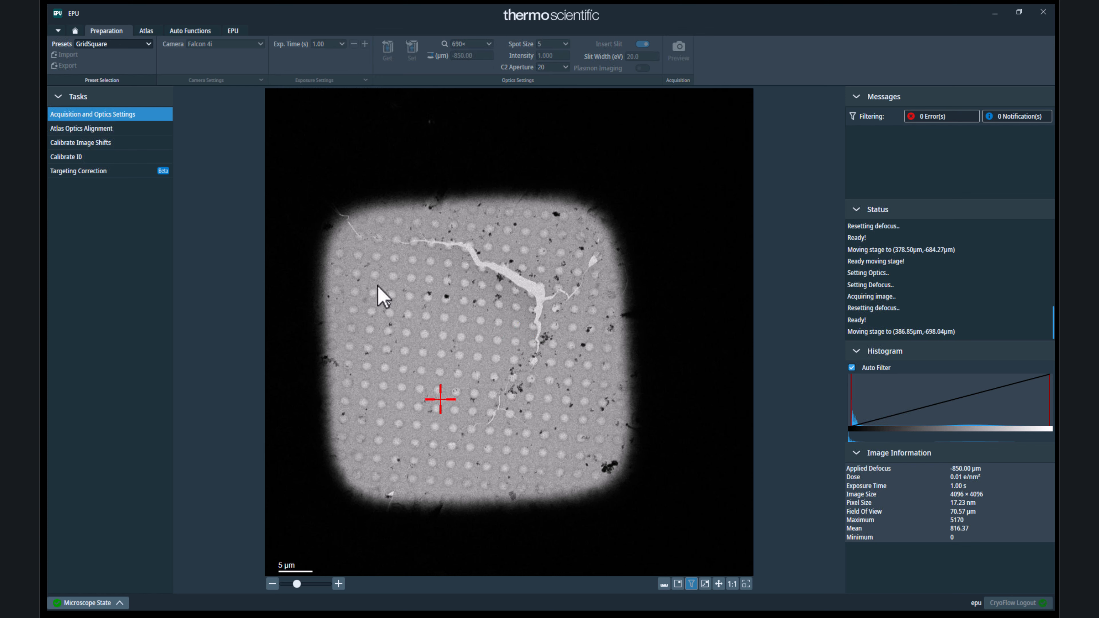
left_click(151, 48)
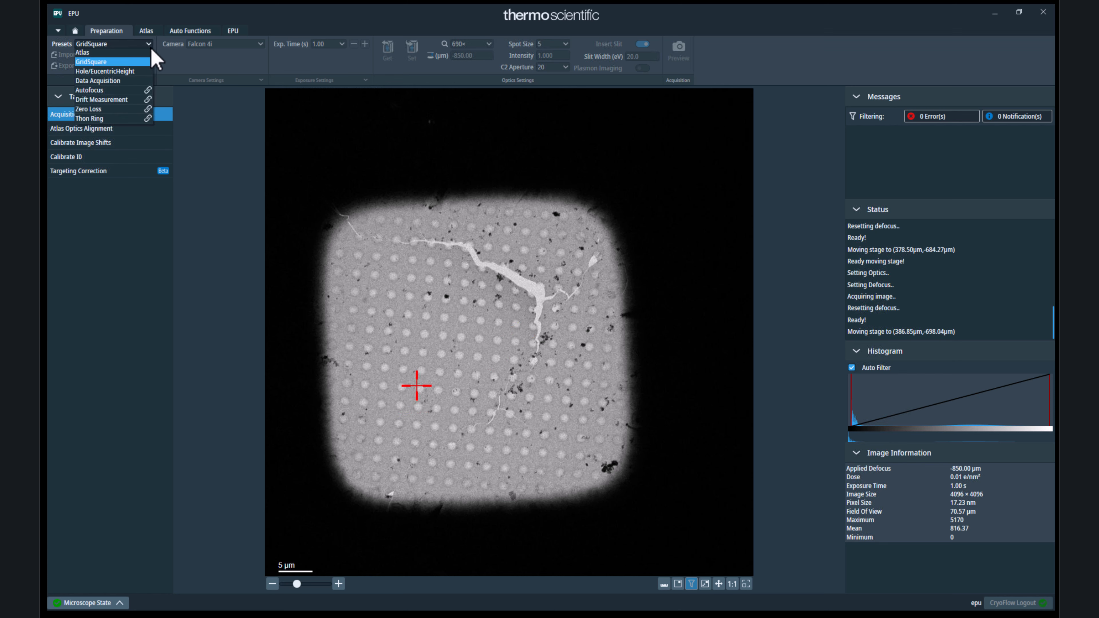
left_click(152, 72)
left_click(683, 60)
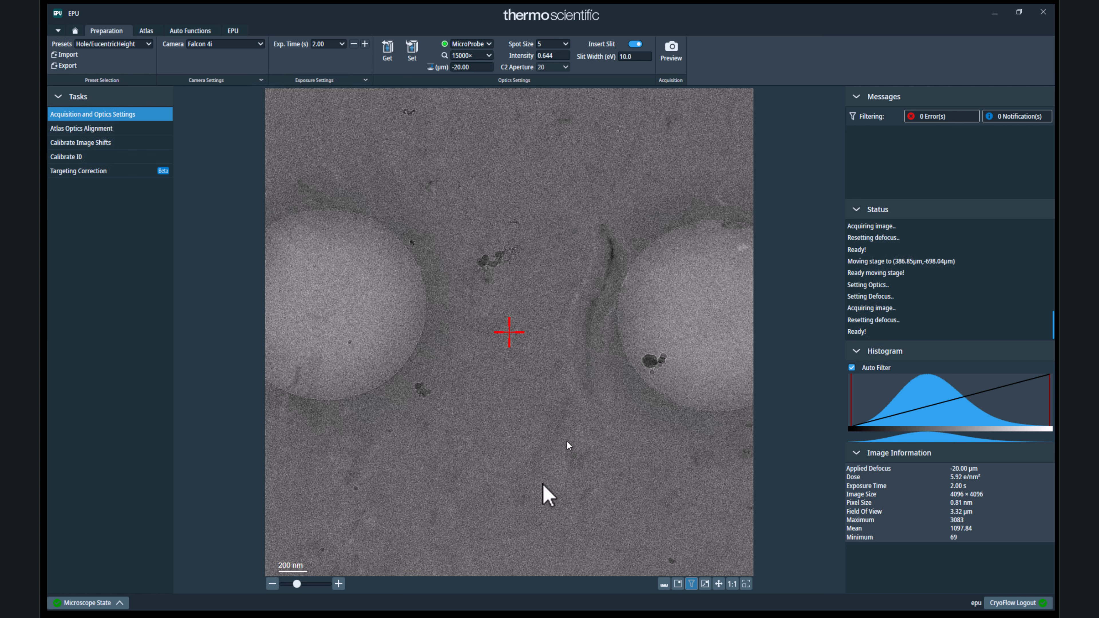
- Move the stage to the upper part of the left hole and acquire a preview with the Data Acquisition preset
right_click(333, 270)
left_click(344, 274)
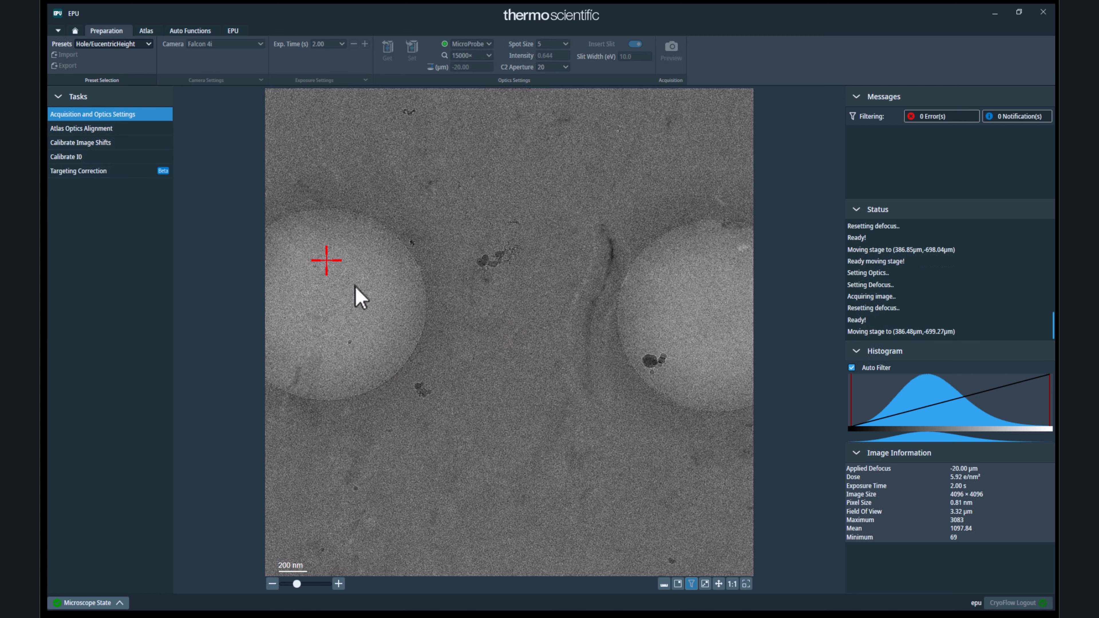
left_click(145, 44)
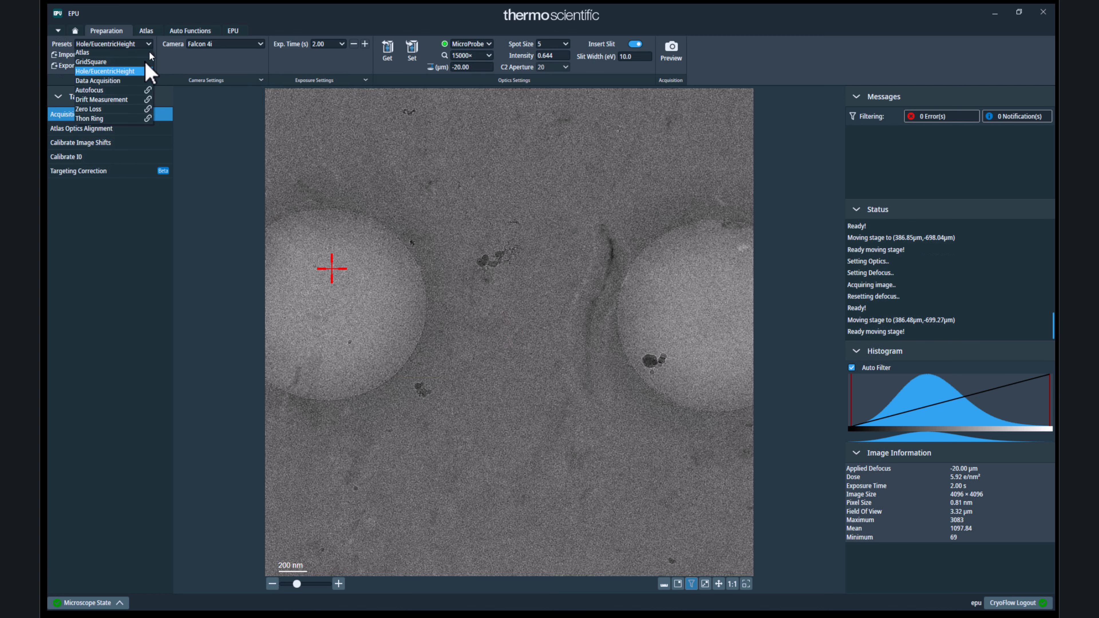
left_click(124, 81)
left_click(970, 54)
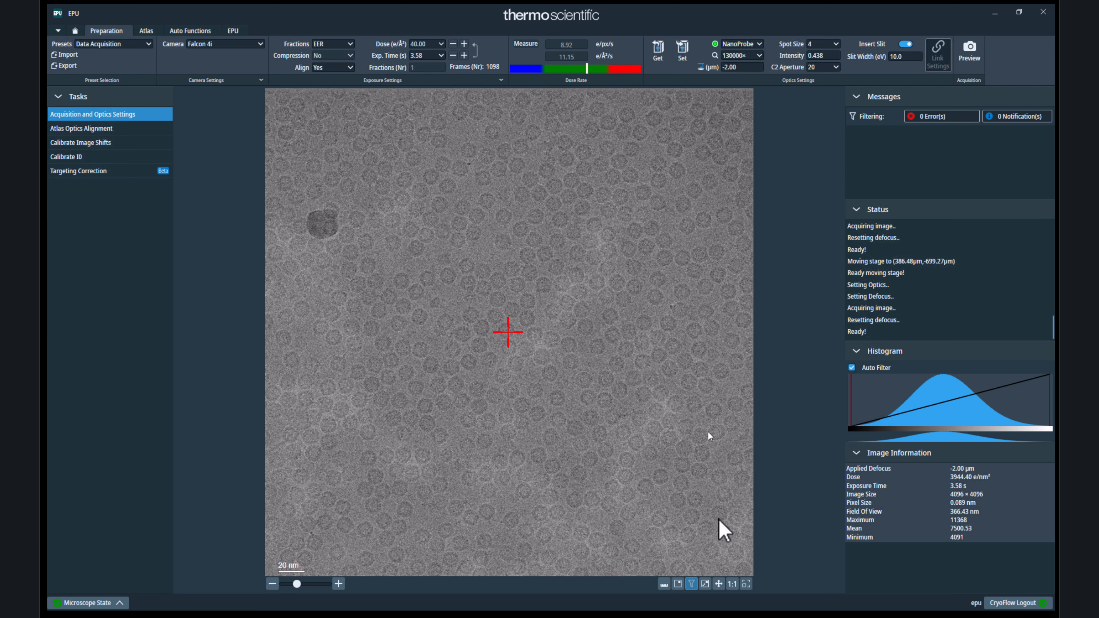
- Examine the new high-magnification image's FFT for Thon rings and diffraction spots, and return to the normal image view
left_click(705, 584)
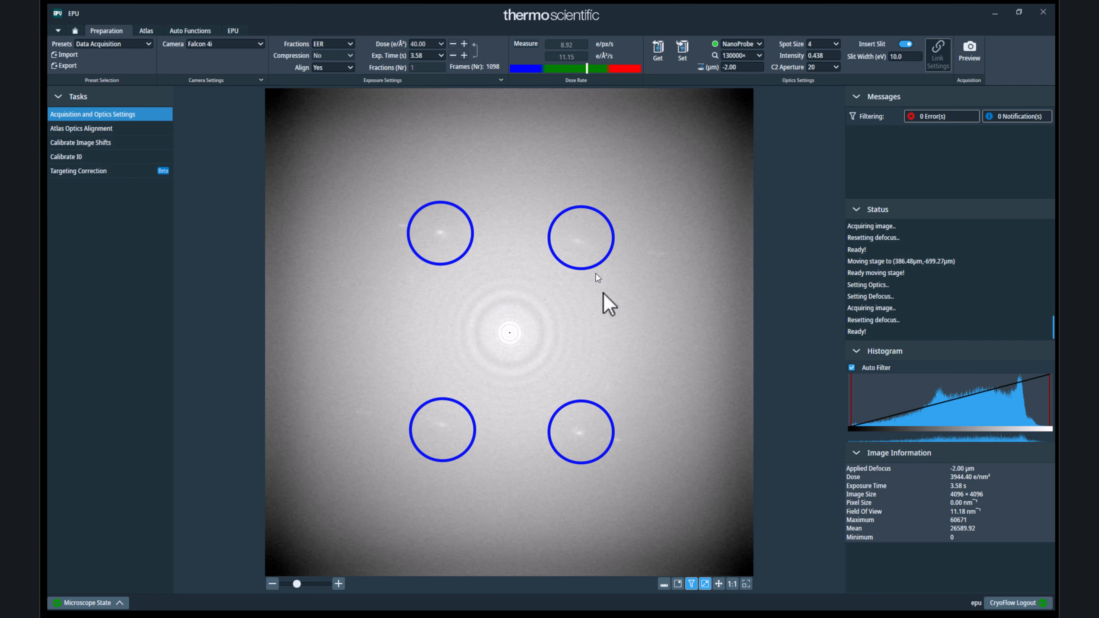
left_click(706, 586)
- Export the high-magnification image with overlay to the F03-11-1 folder as square1_hole2.jpg
right_click(654, 425)
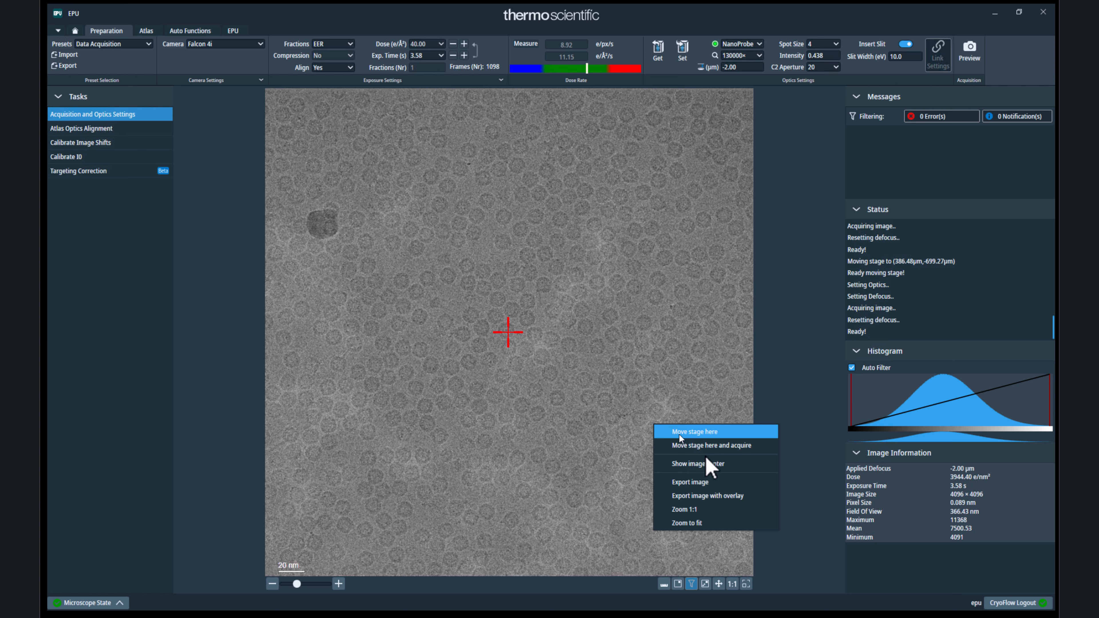
left_click(735, 496)
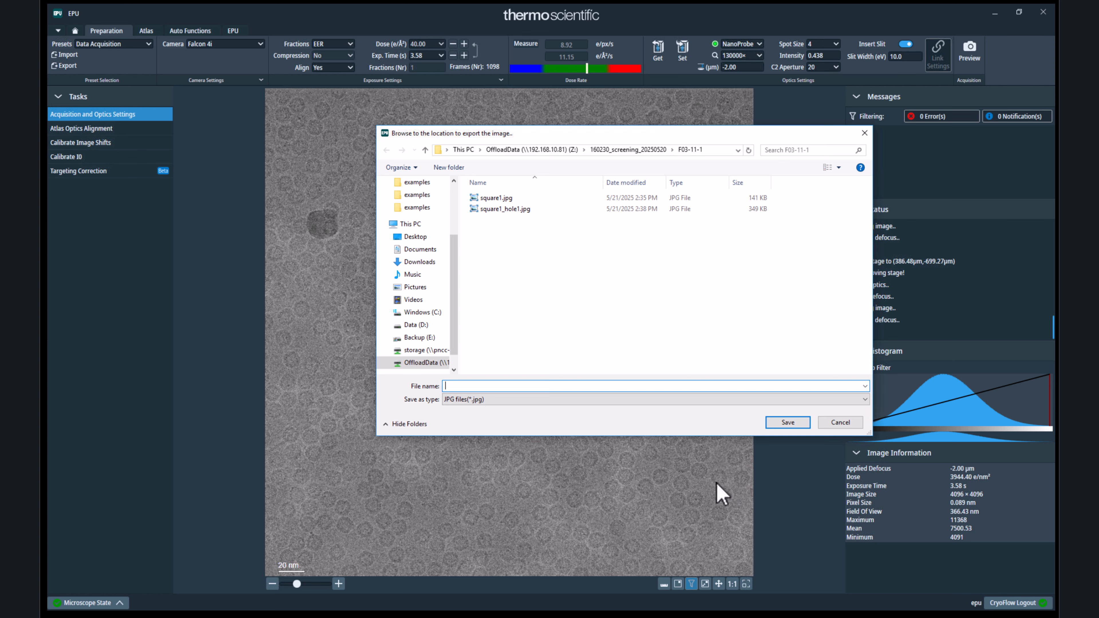
left_click(515, 210)
double_click(490, 386)
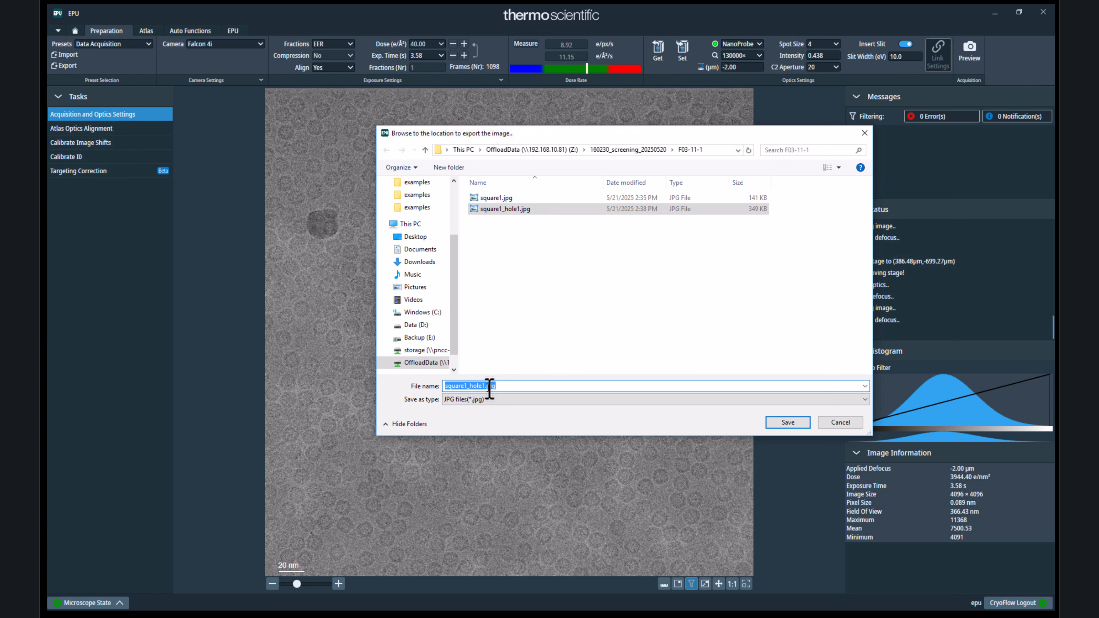
left_click(487, 386)
key("BackSpace")
type("2")
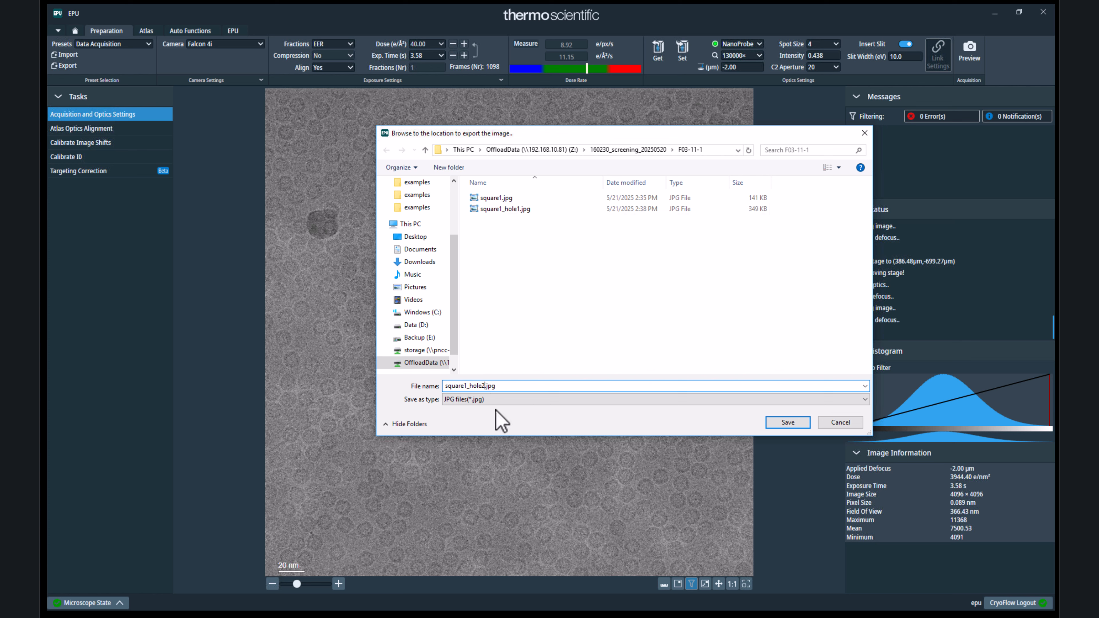
left_click(771, 426)
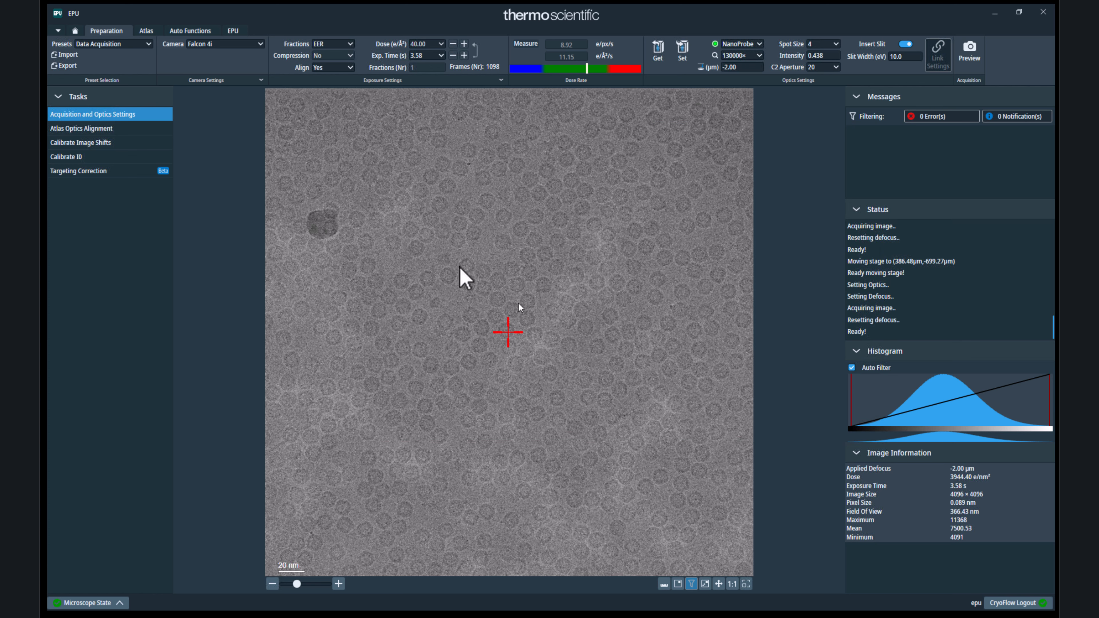
- In the F03-11-1 atlas, move the stage to the cyan-outlined grid square just up and right of the bright empty square near the centre
left_click(151, 31)
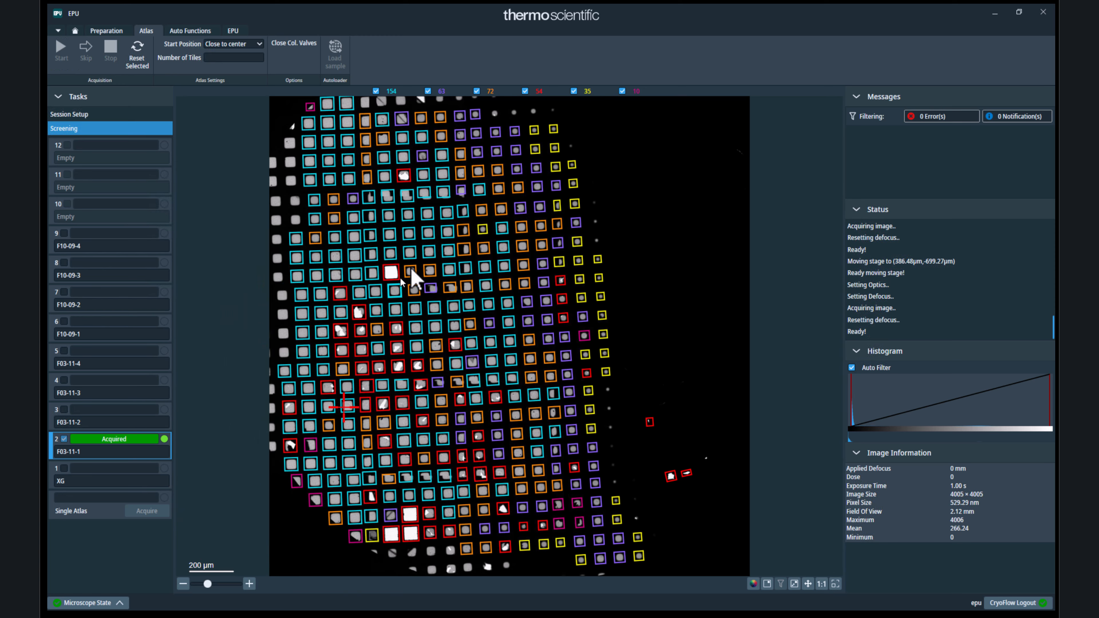
scroll(457, 245, "up", 5)
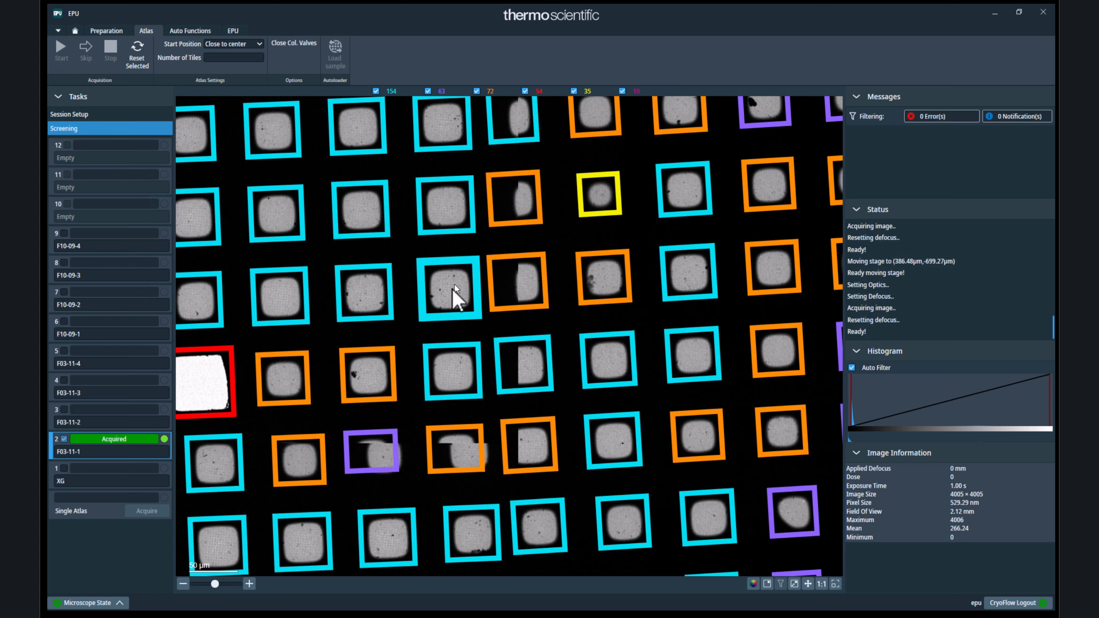
right_click(451, 293)
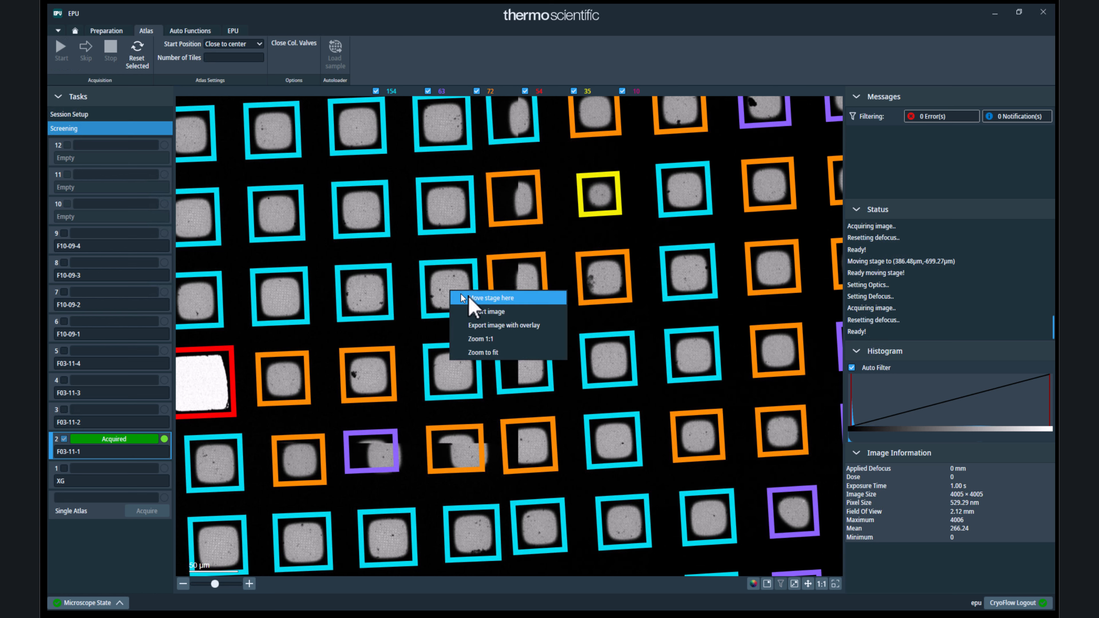
left_click(470, 298)
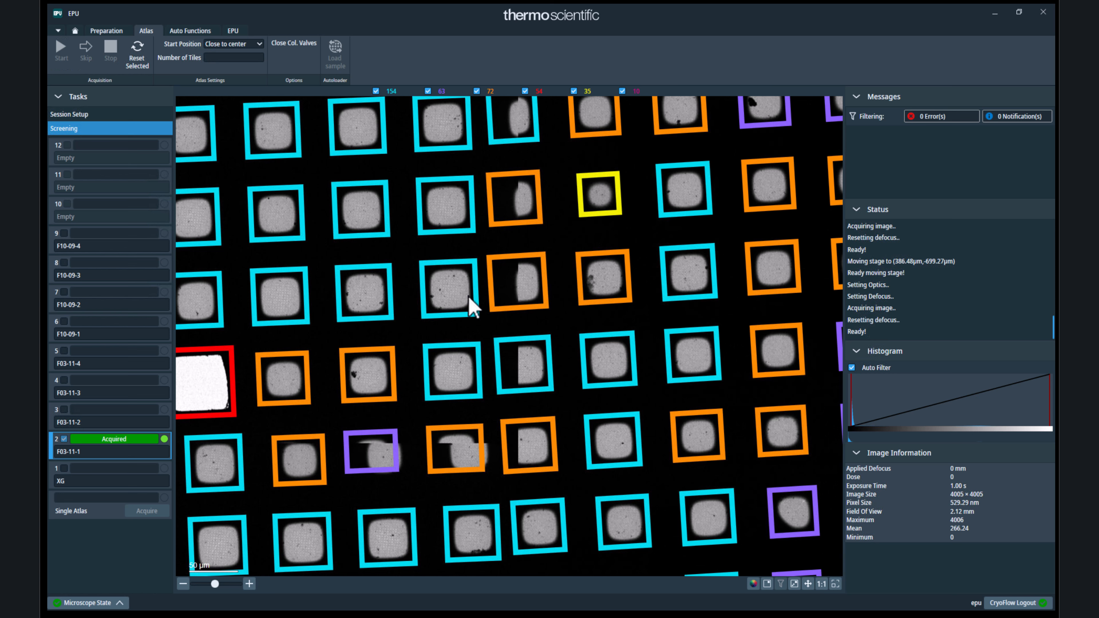
scroll(467, 295, "down", 5)
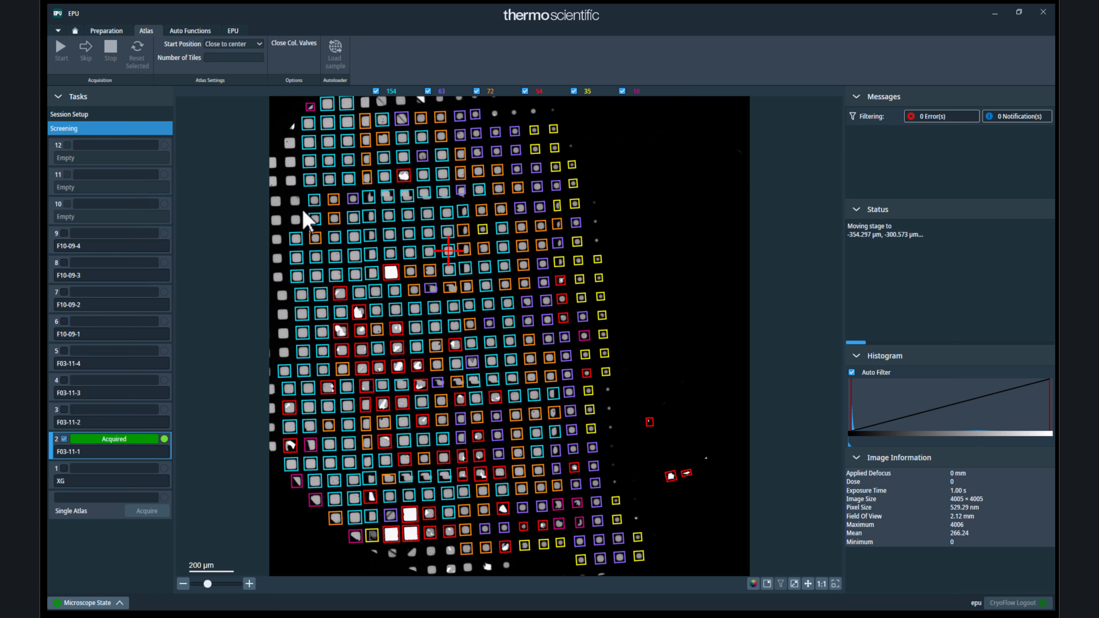
- Run Auto-eucentric by beam tilt with the Hole/EucentricHeight preset, and run Autofocus with the Autofocus preset
left_click(192, 30)
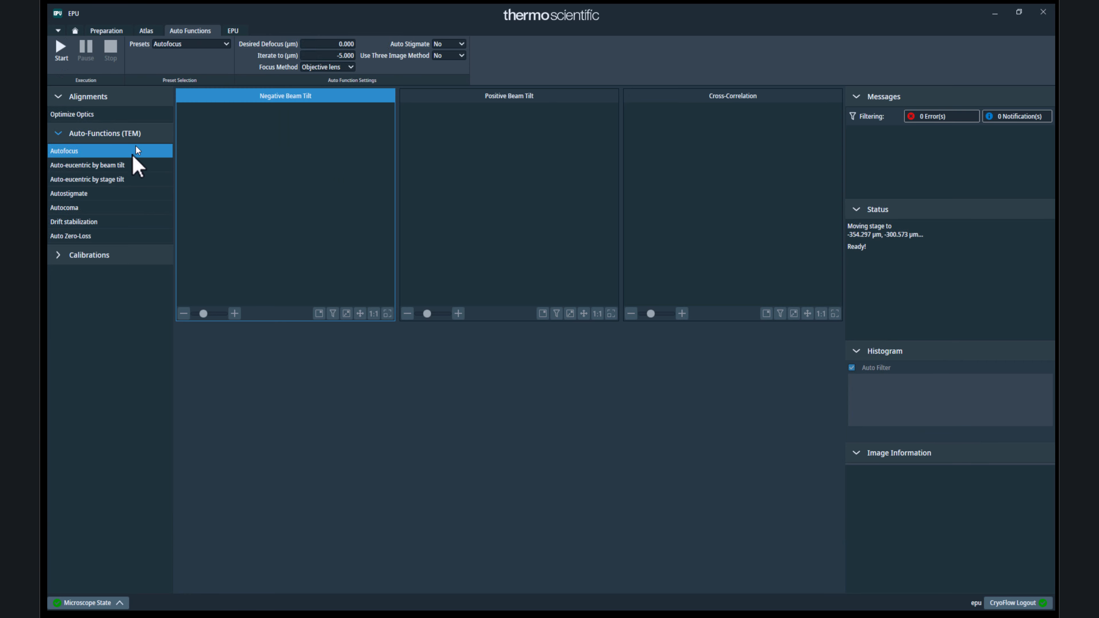
left_click(92, 166)
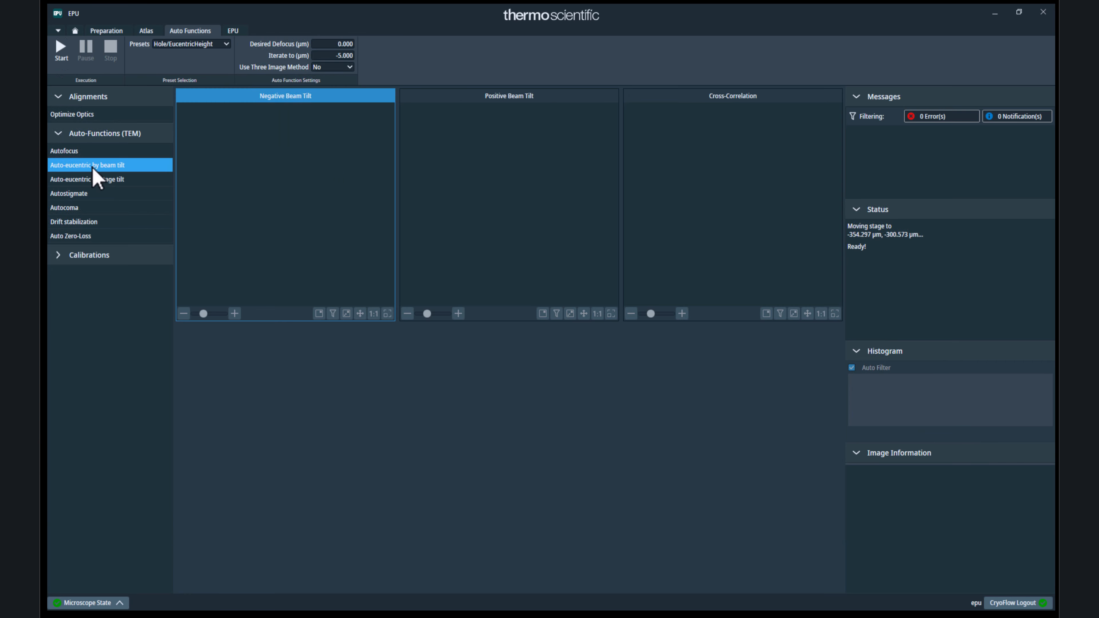
left_click(71, 54)
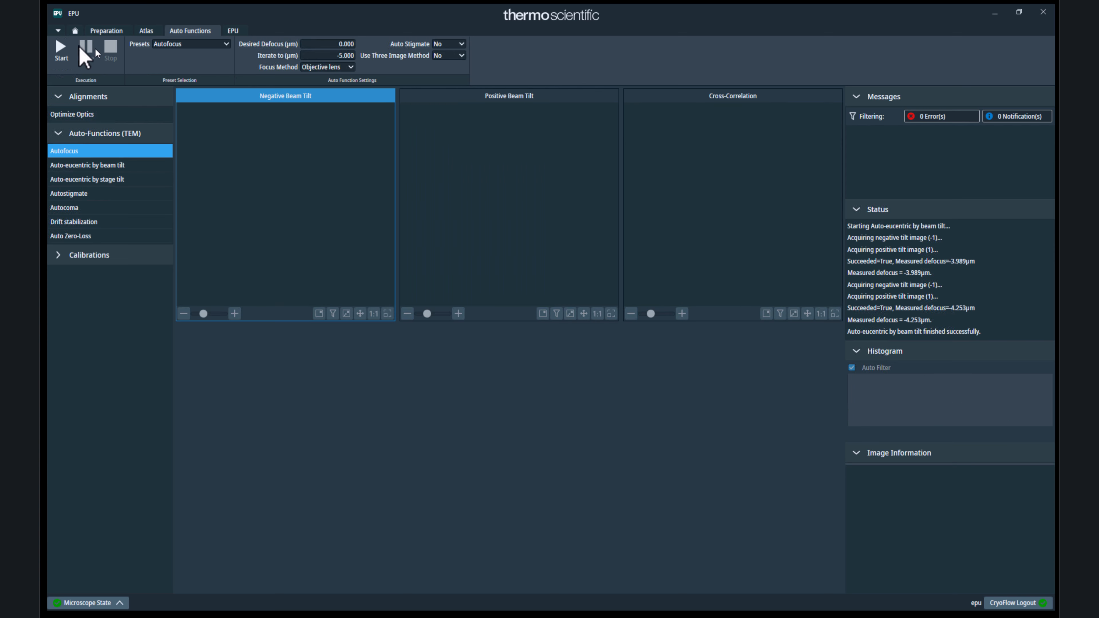
left_click(67, 49)
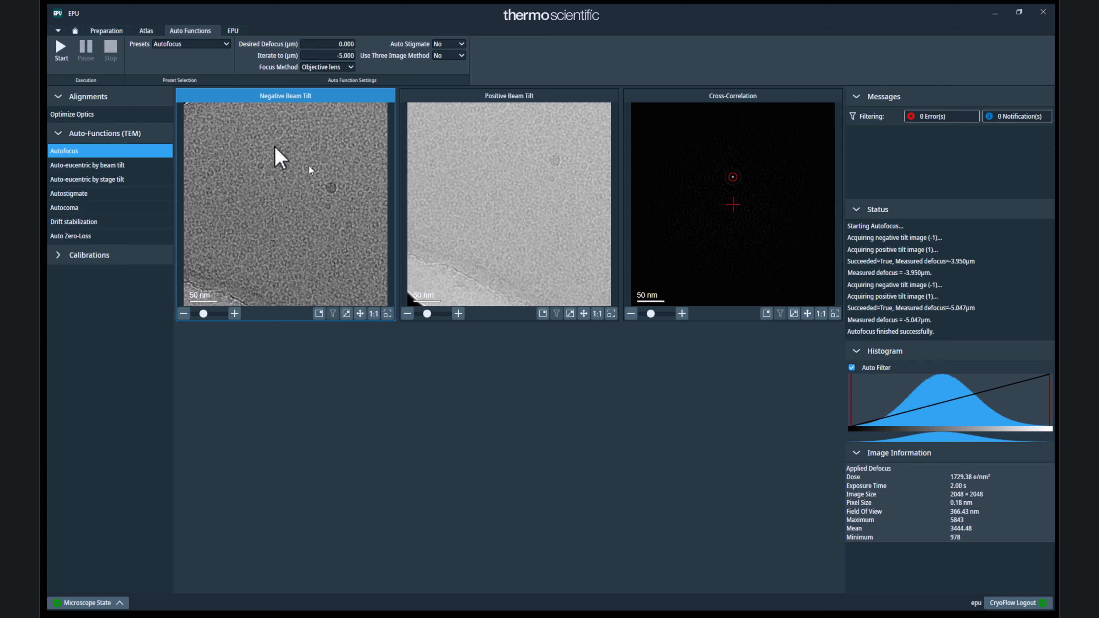
- Acquire a preview of the new grid square with the GridSquare preset
left_click(110, 29)
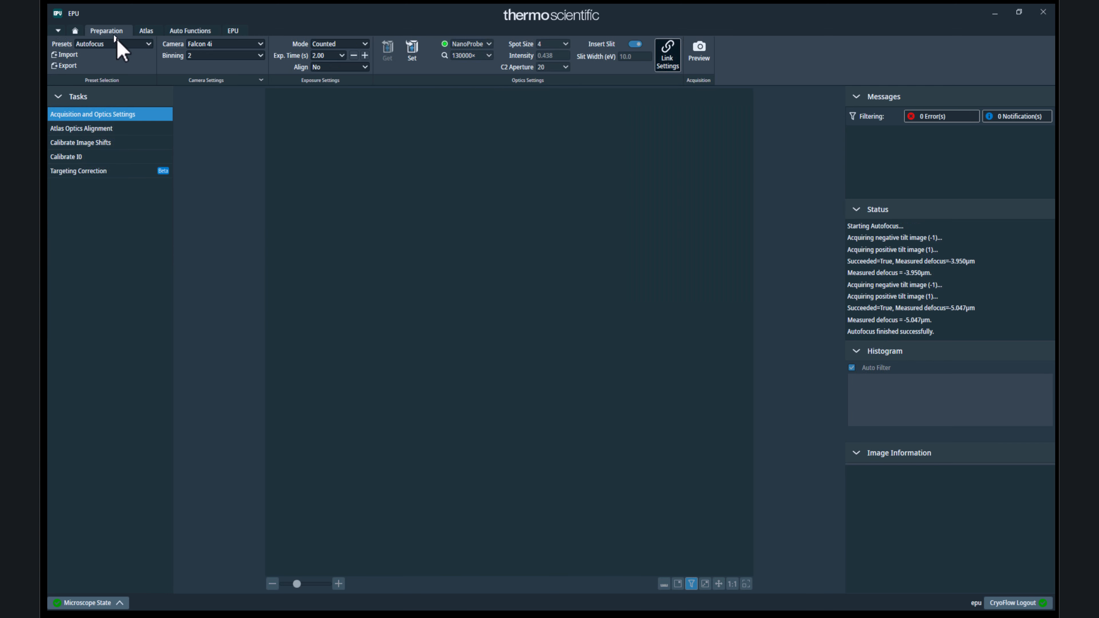
left_click(117, 43)
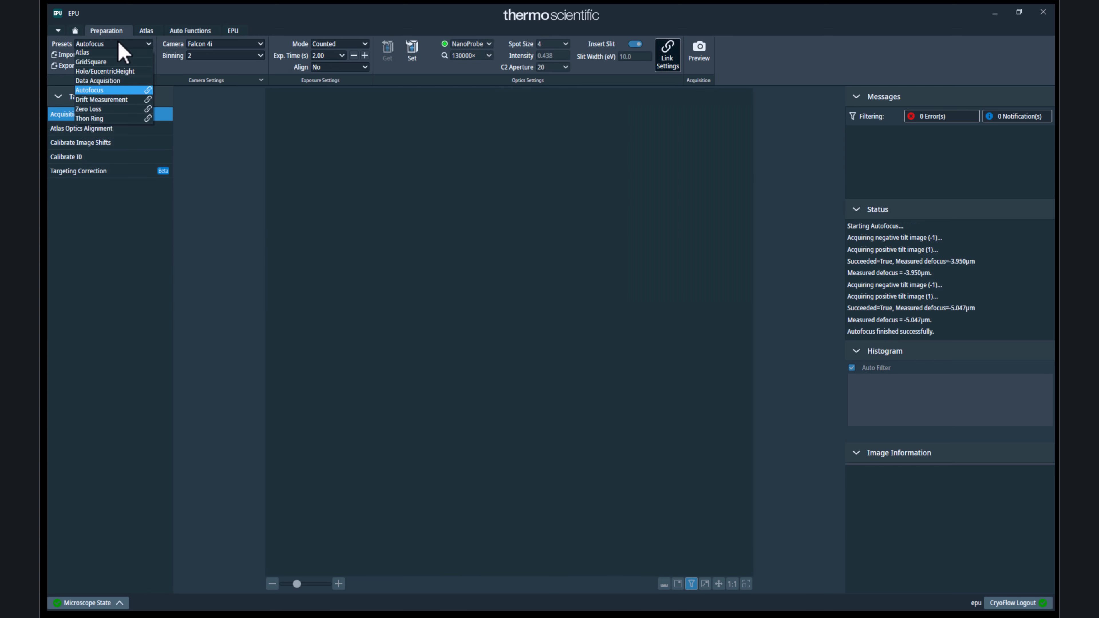
left_click(127, 64)
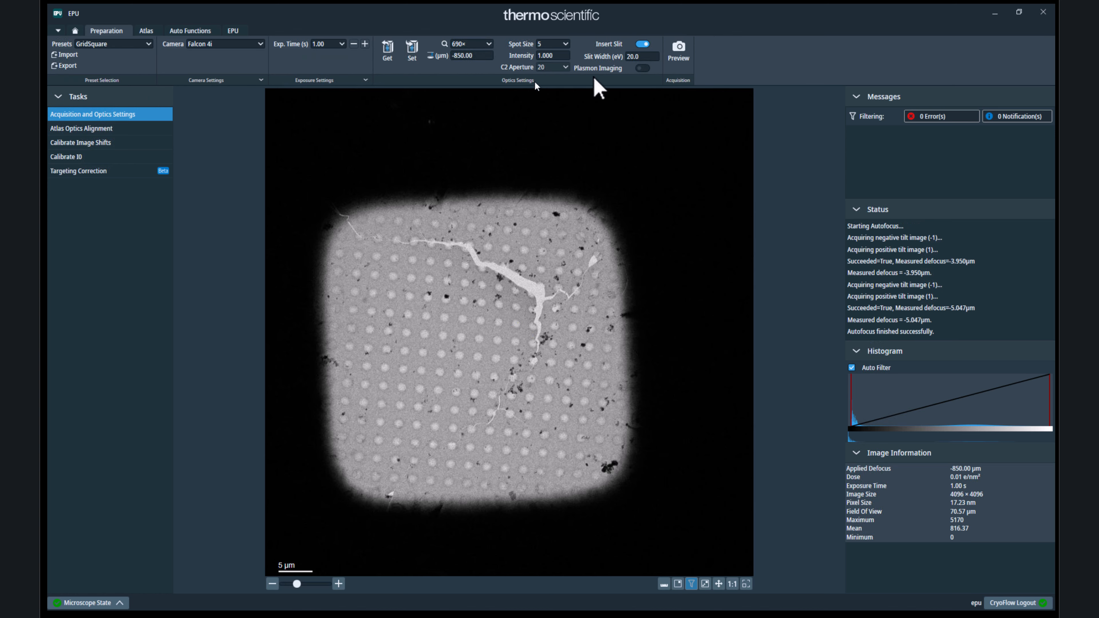
left_click(678, 56)
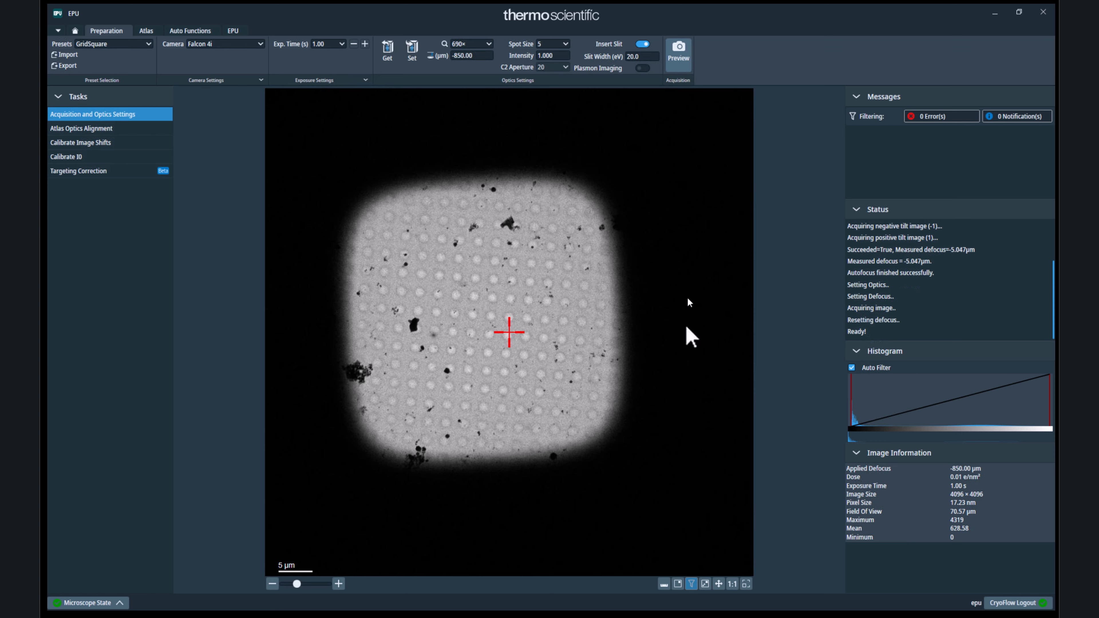
- Export the grid square image with overlay to the F03-11-1 folder as square2.jpg
right_click(670, 387)
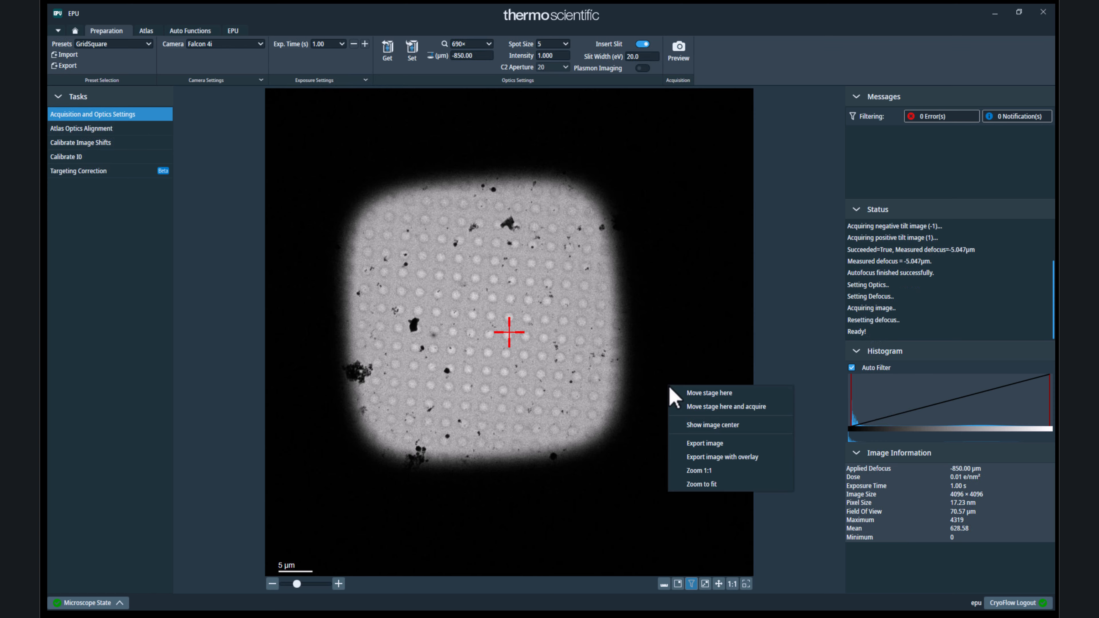
left_click(739, 459)
left_click(511, 199)
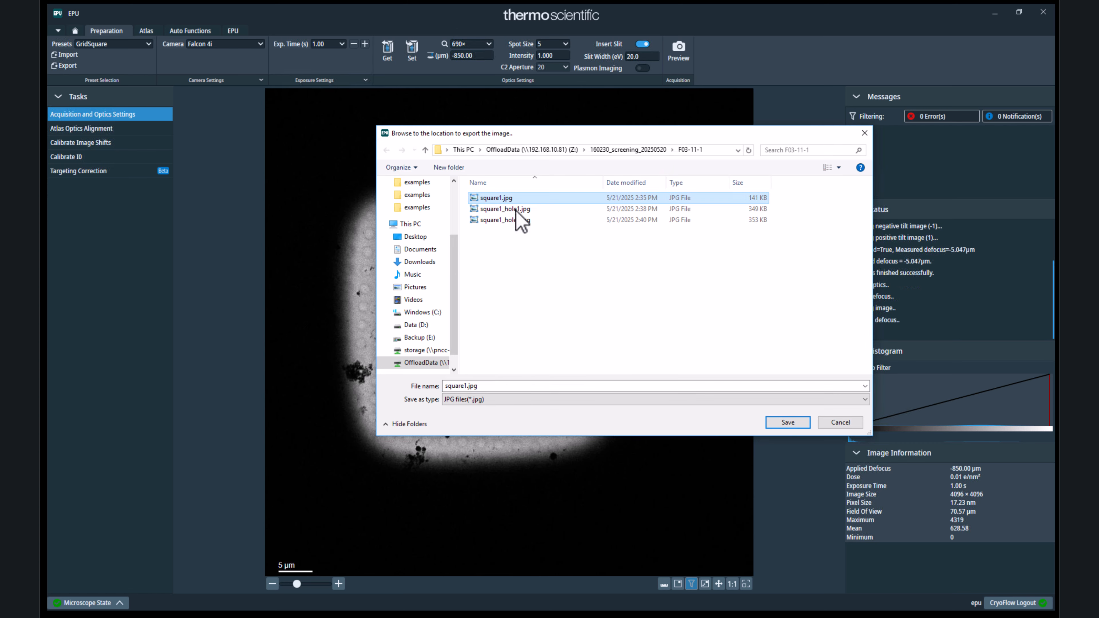
left_click(469, 385)
key("BackSpace")
type("2")
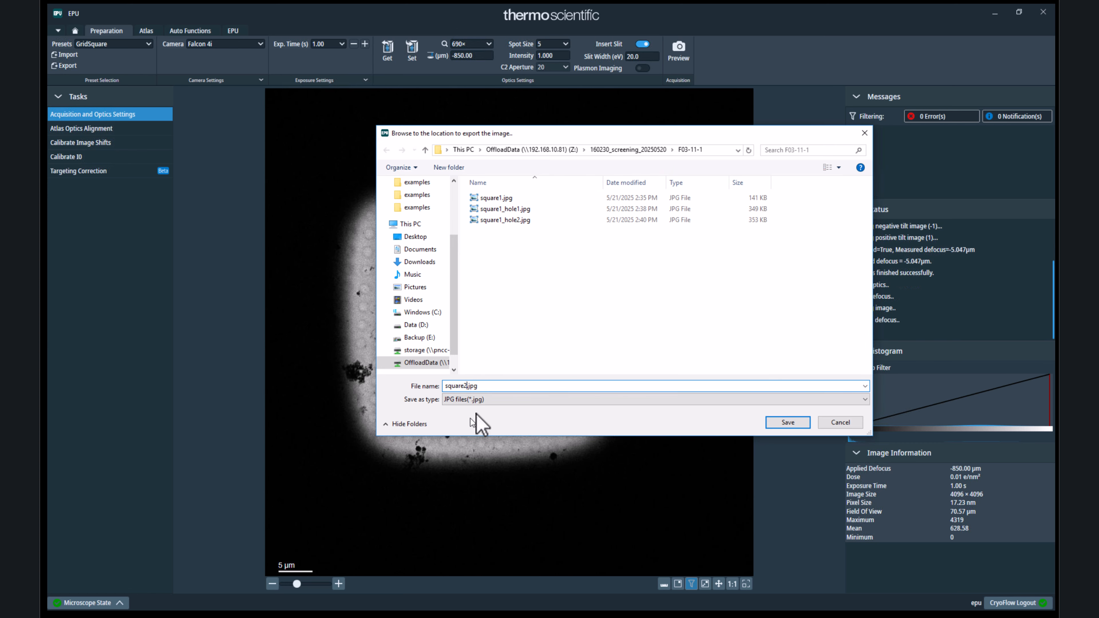
left_click(771, 423)
- Acquire a preview with the Hole/EucentricHeight preset, and move the stage to the complete hole in the lower part and acquire again
left_click(148, 44)
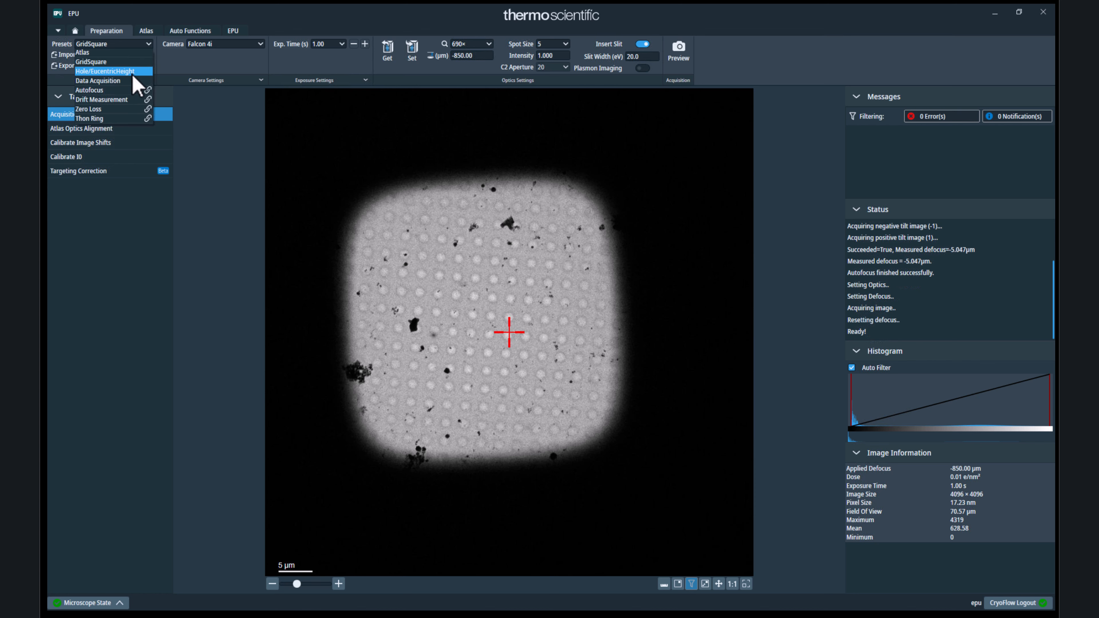
left_click(130, 72)
left_click(675, 61)
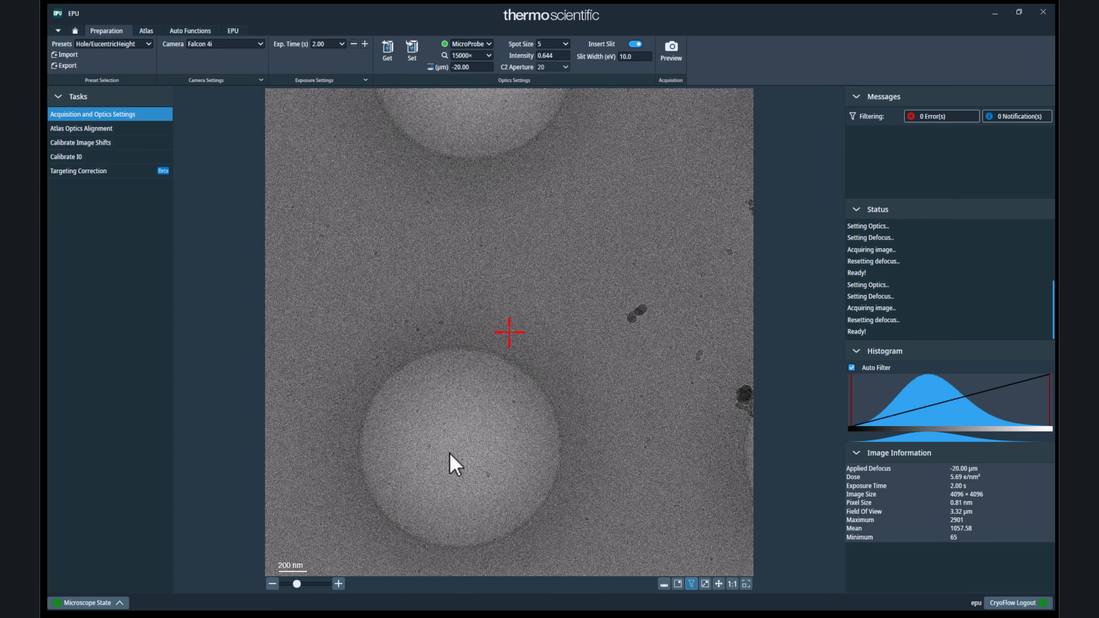
right_click(456, 459)
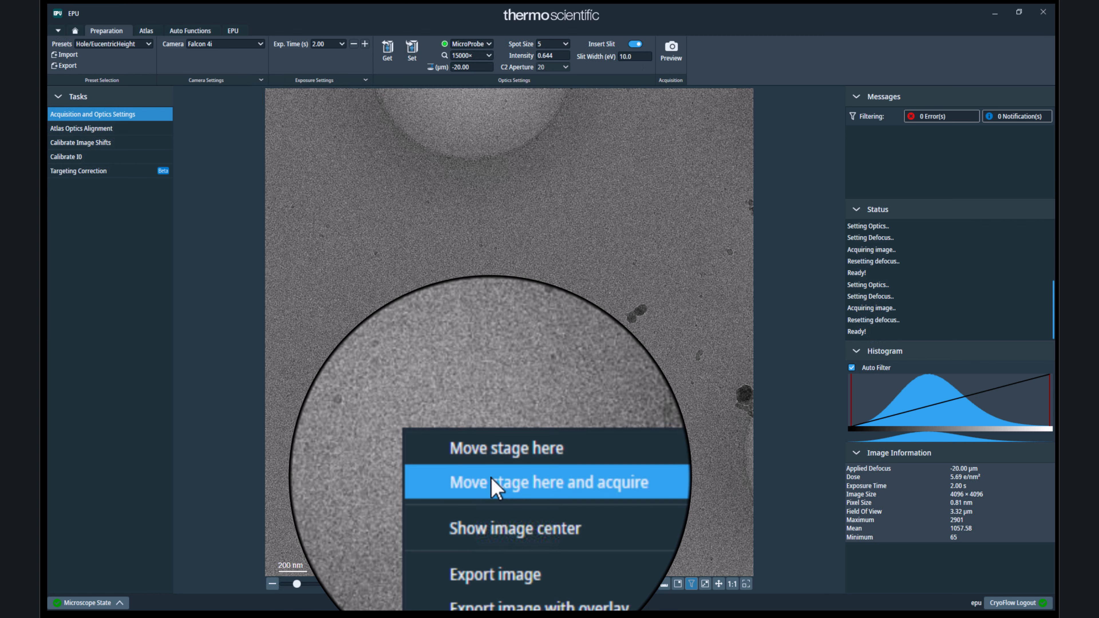
left_click(493, 483)
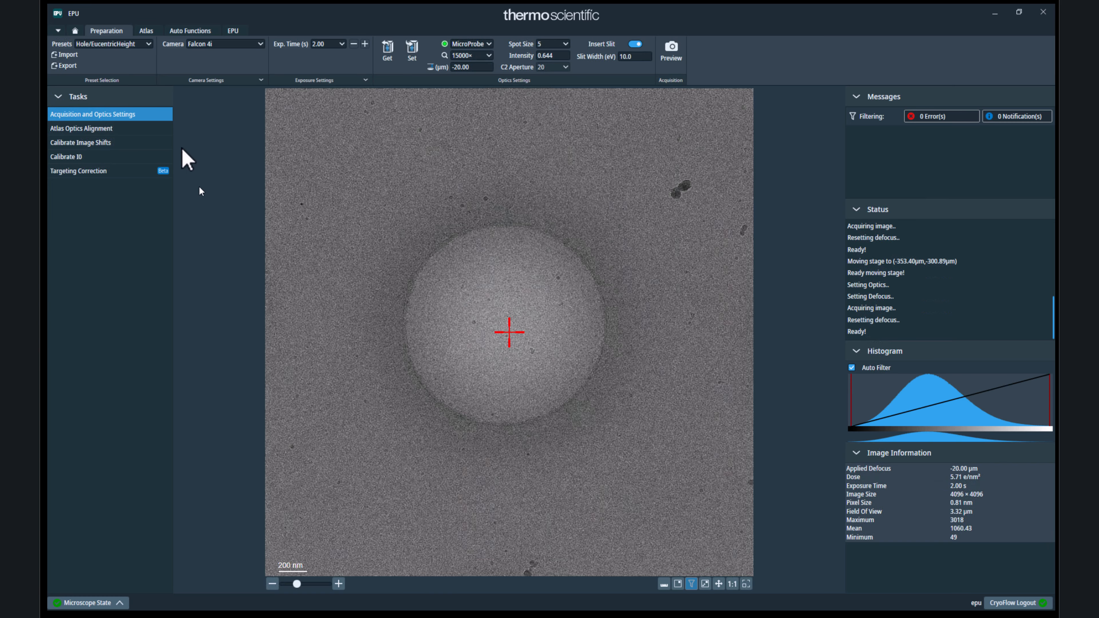
- Acquire a high-magnification preview of the hole with the Data Acquisition preset and check its FFT
left_click(148, 44)
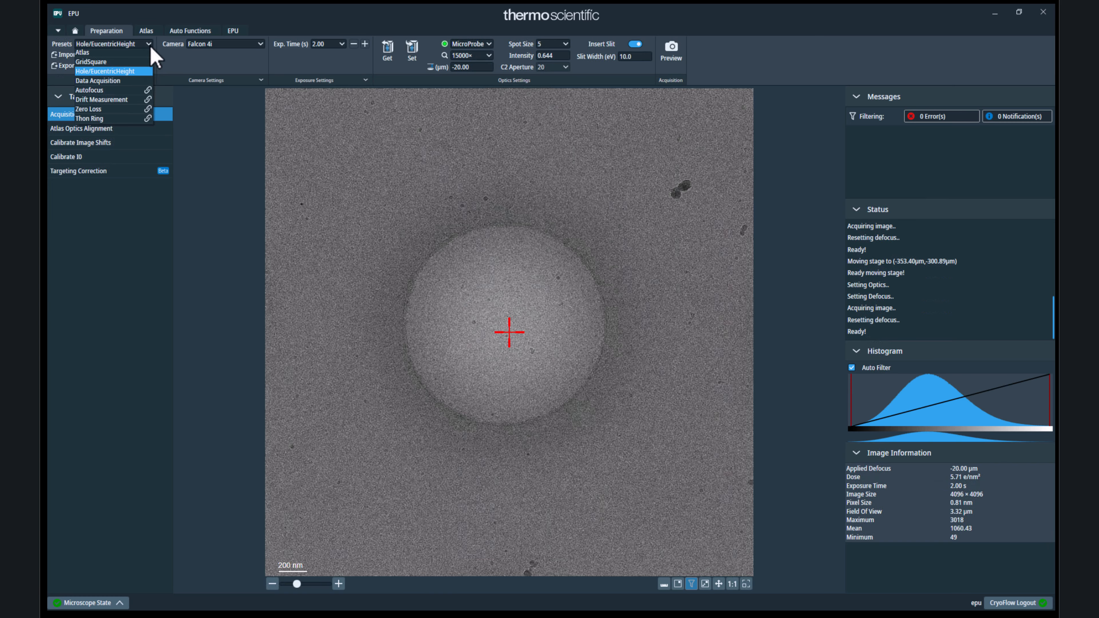
left_click(137, 80)
left_click(968, 60)
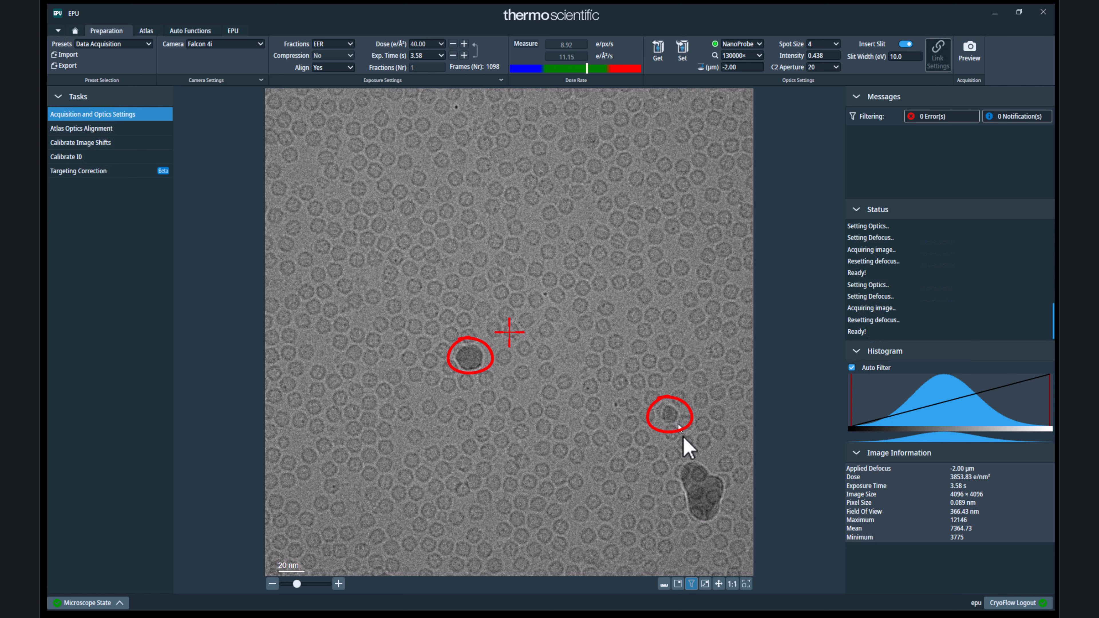
left_click(707, 584)
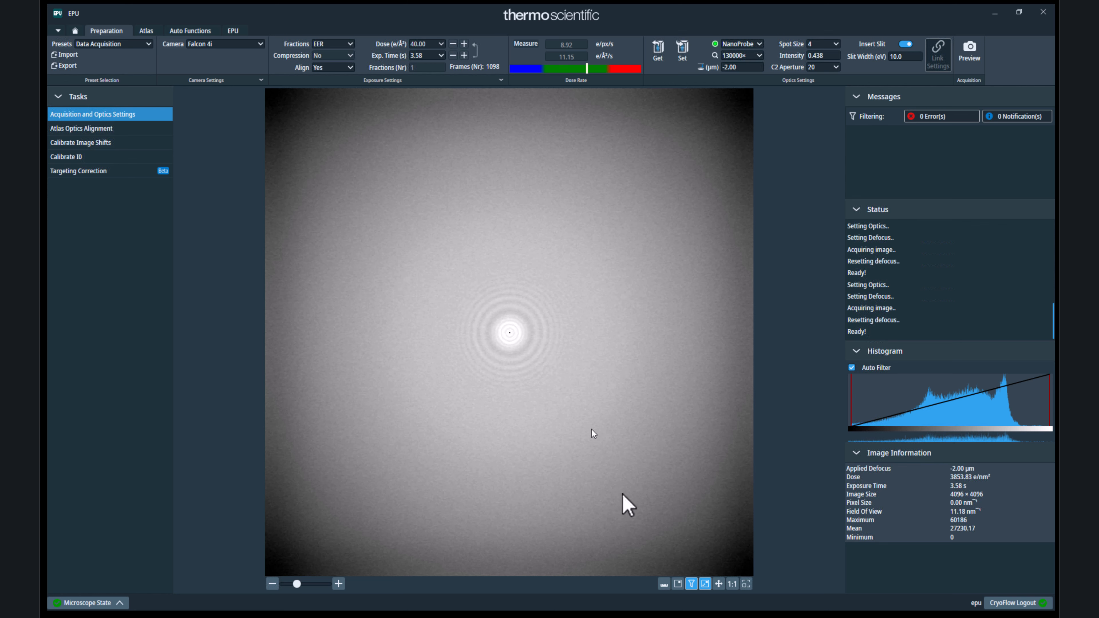
left_click(706, 584)
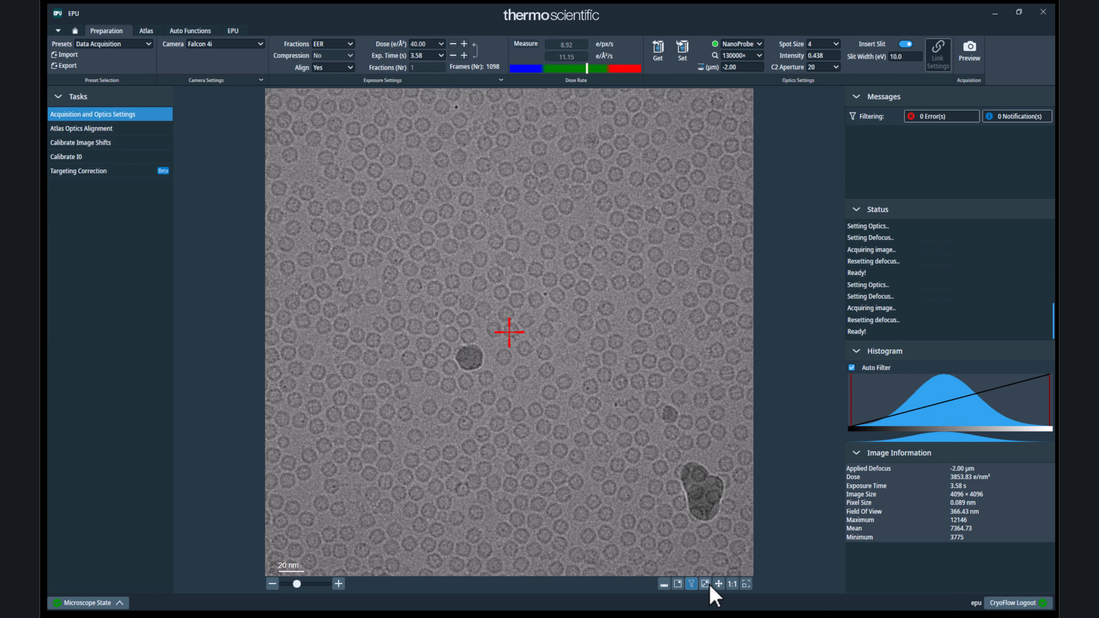
- Export the high-magnification image with overlay to the F03-11-1 folder as square2_hole1.jpg
right_click(666, 378)
left_click(719, 448)
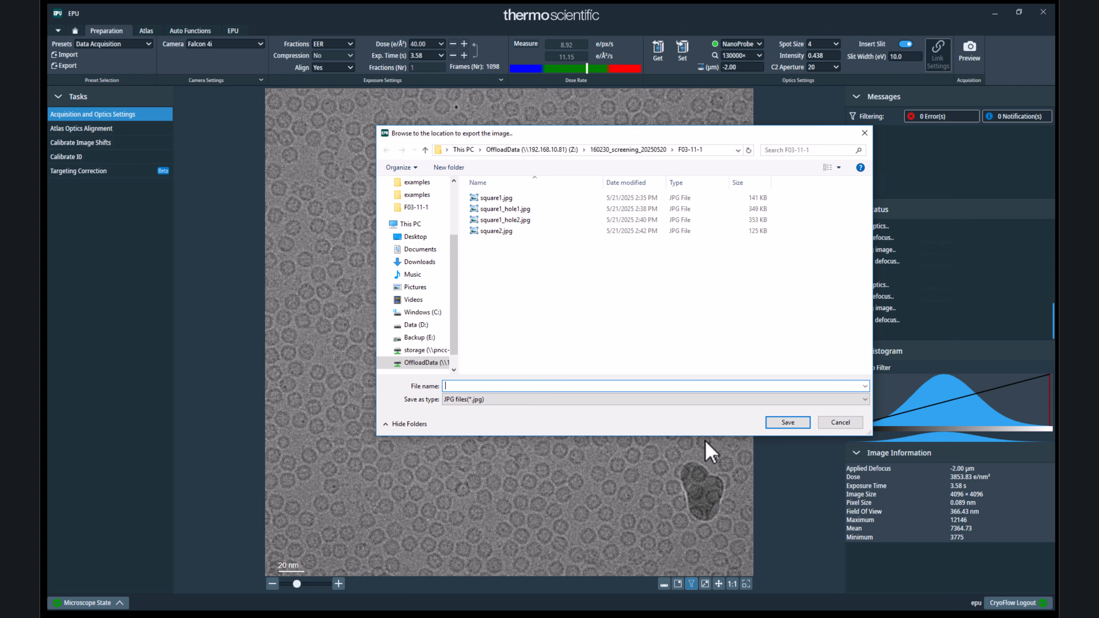
left_click(520, 231)
left_click(467, 386)
left_click(465, 386)
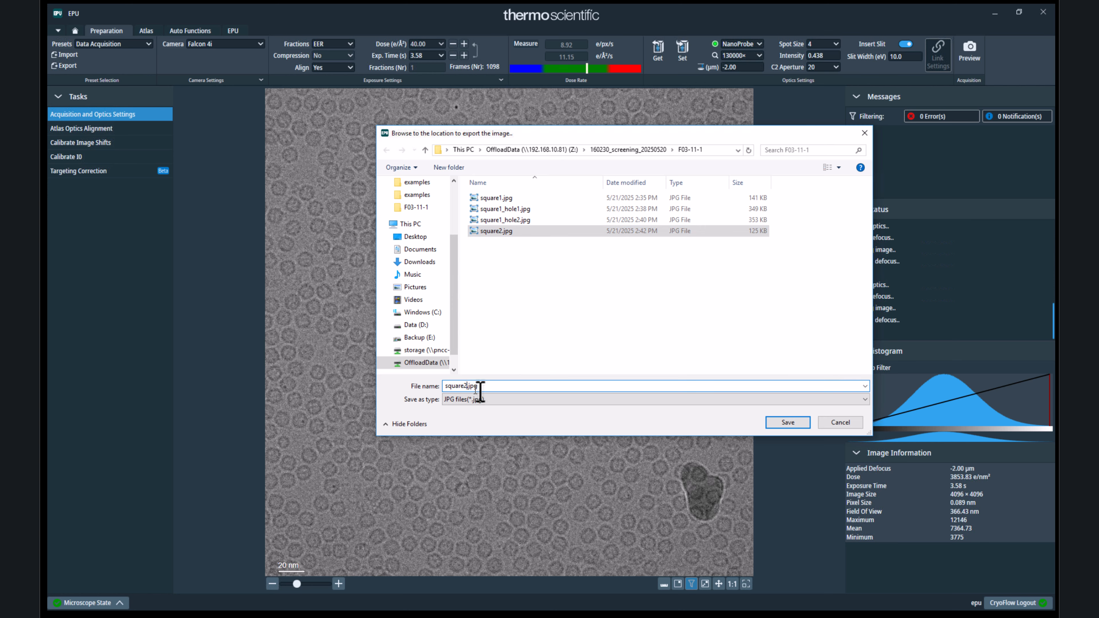
type("_h")
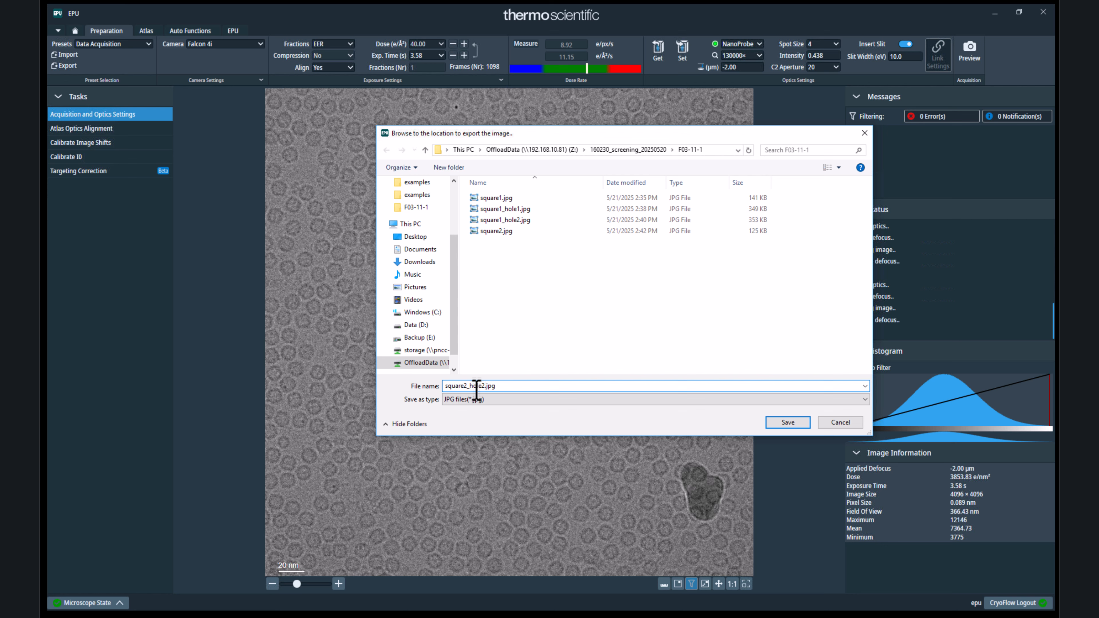
type("ole1")
left_click(768, 426)
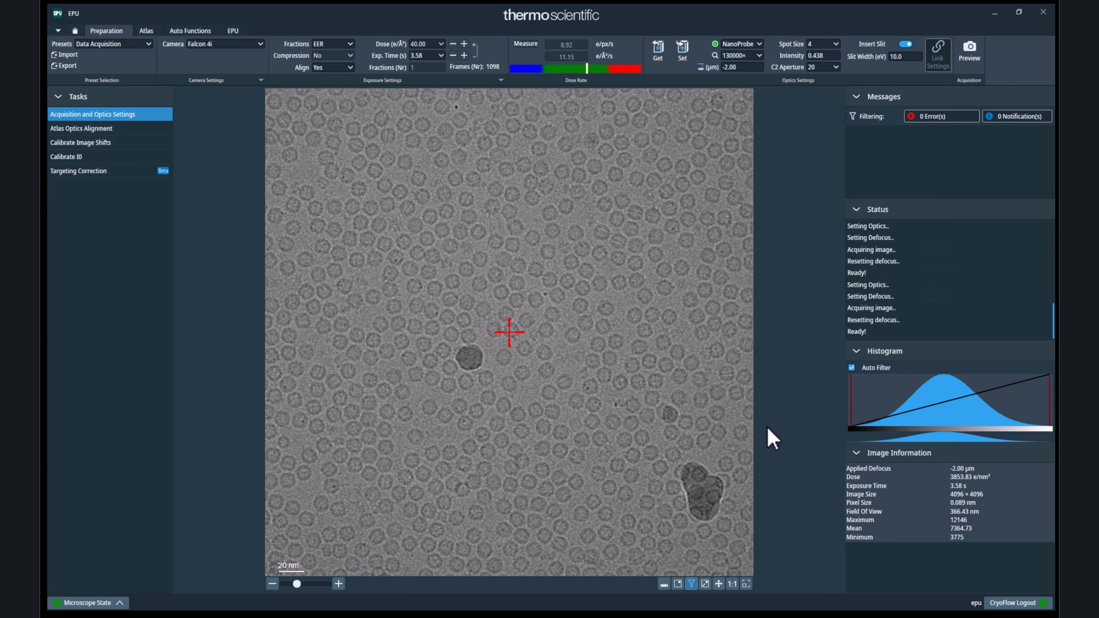
- Recall the GridSquare image and move the stage to another hole in the upper-left part of the grid square
left_click(117, 42)
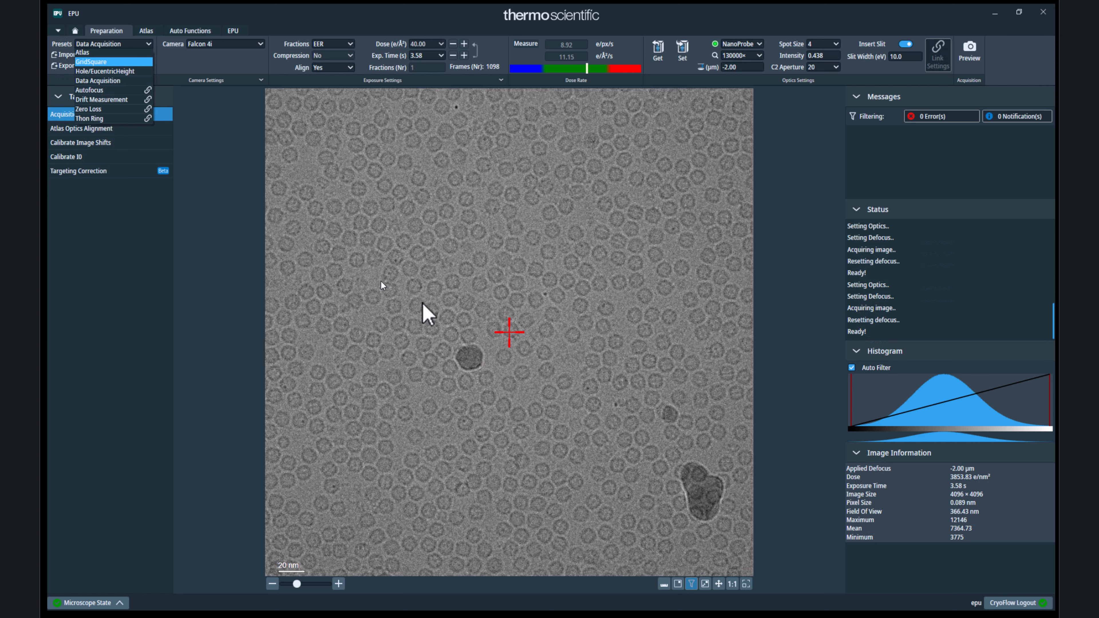
key("Return")
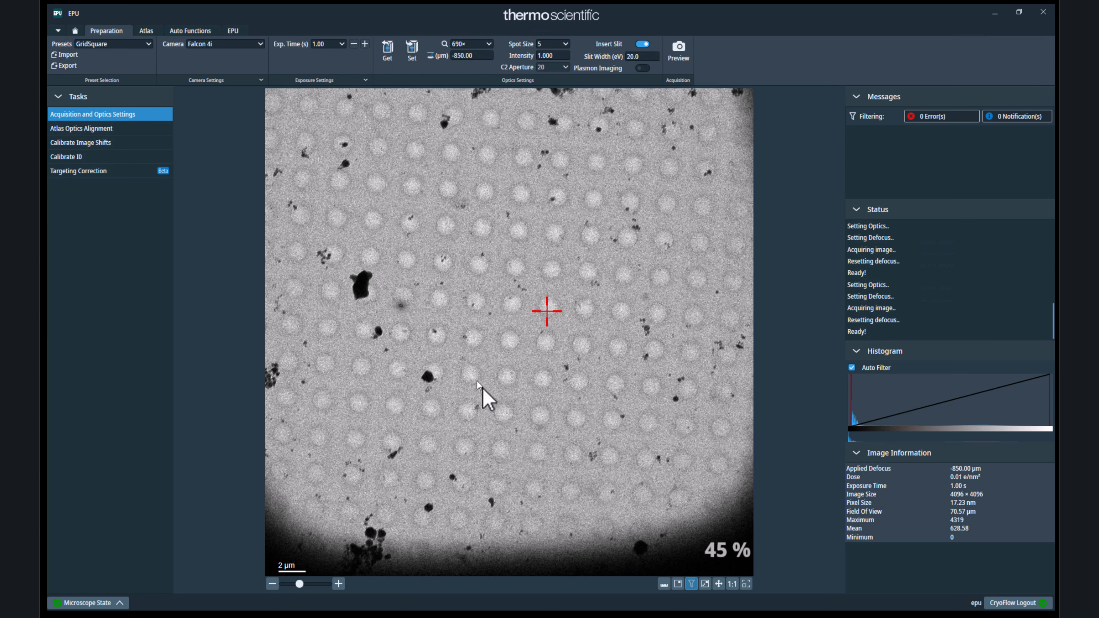
right_click(378, 184)
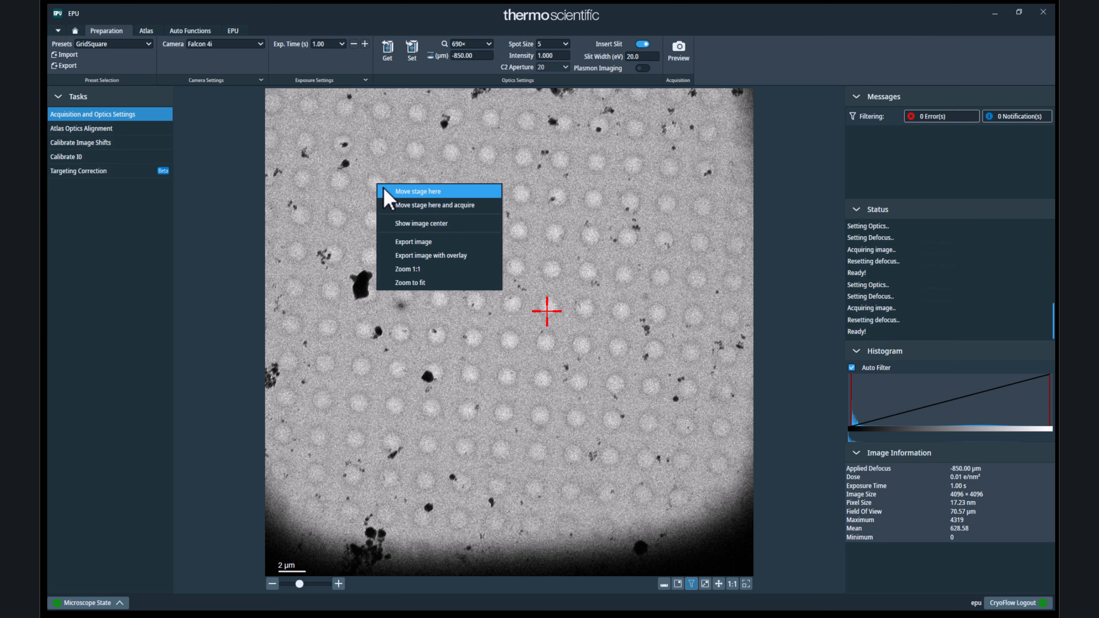
left_click(386, 191)
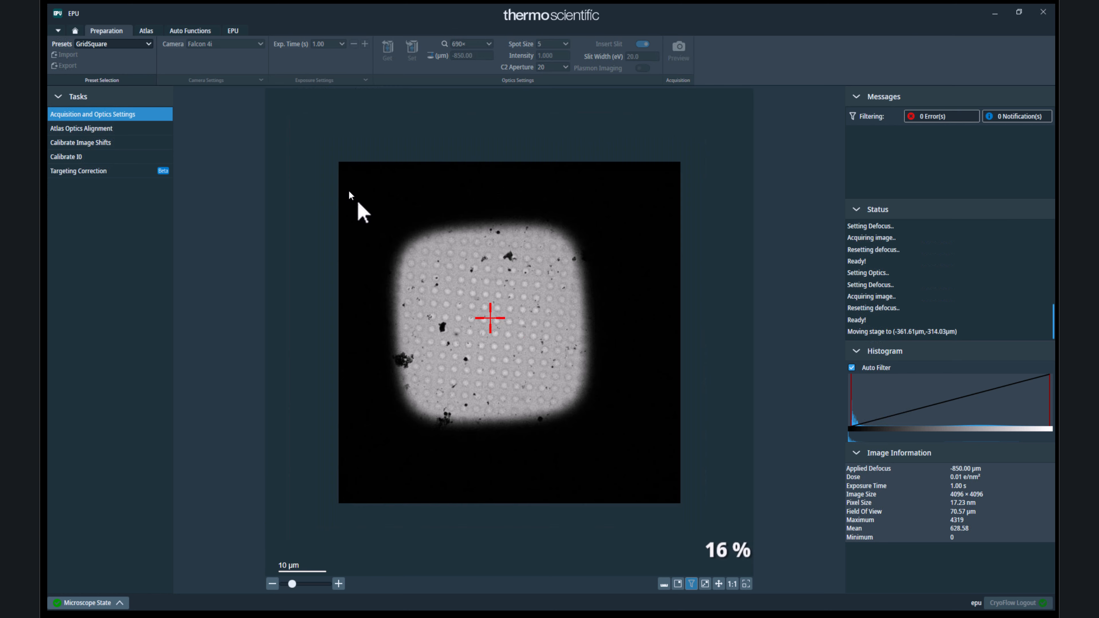
left_click(719, 584)
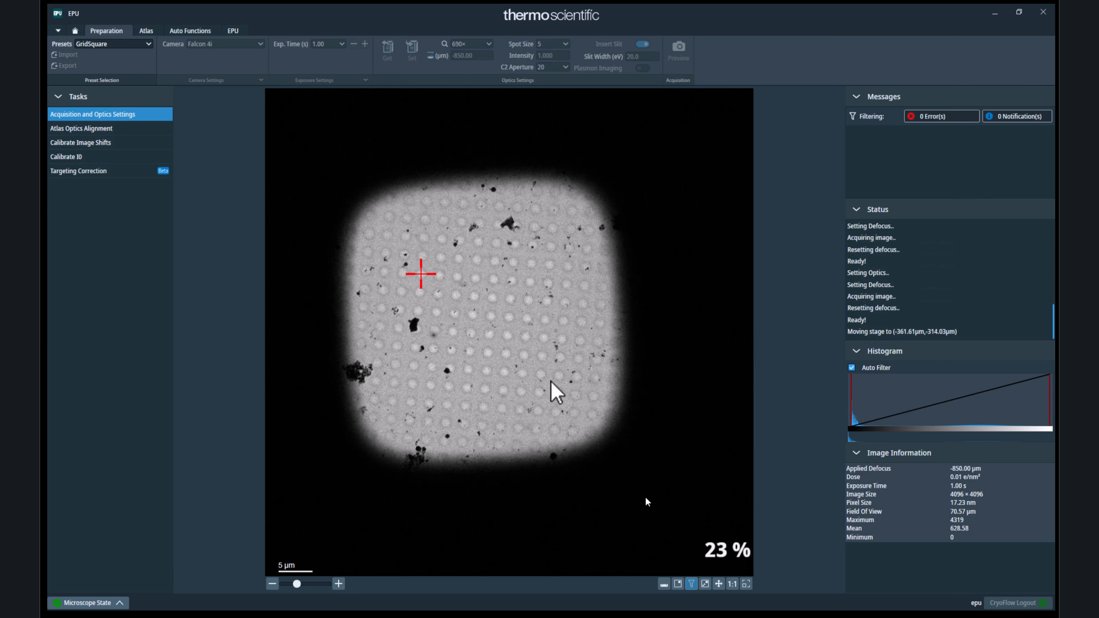
- Acquire a preview with the Hole/EucentricHeight preset and move the stage just inside the right edge of the complete lower hole
left_click(149, 44)
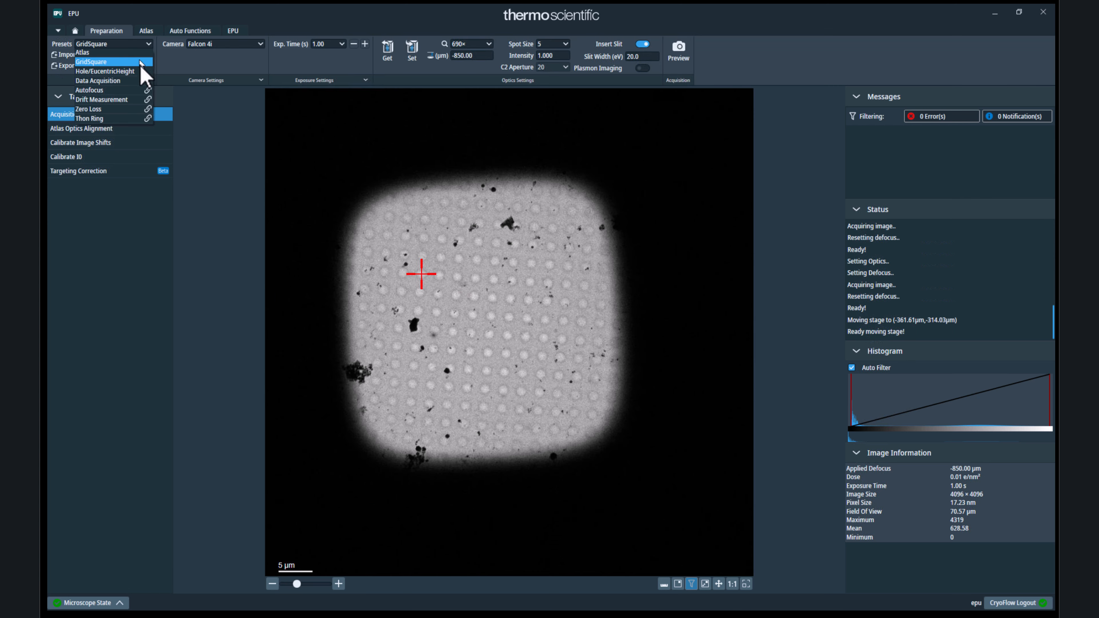
left_click(142, 72)
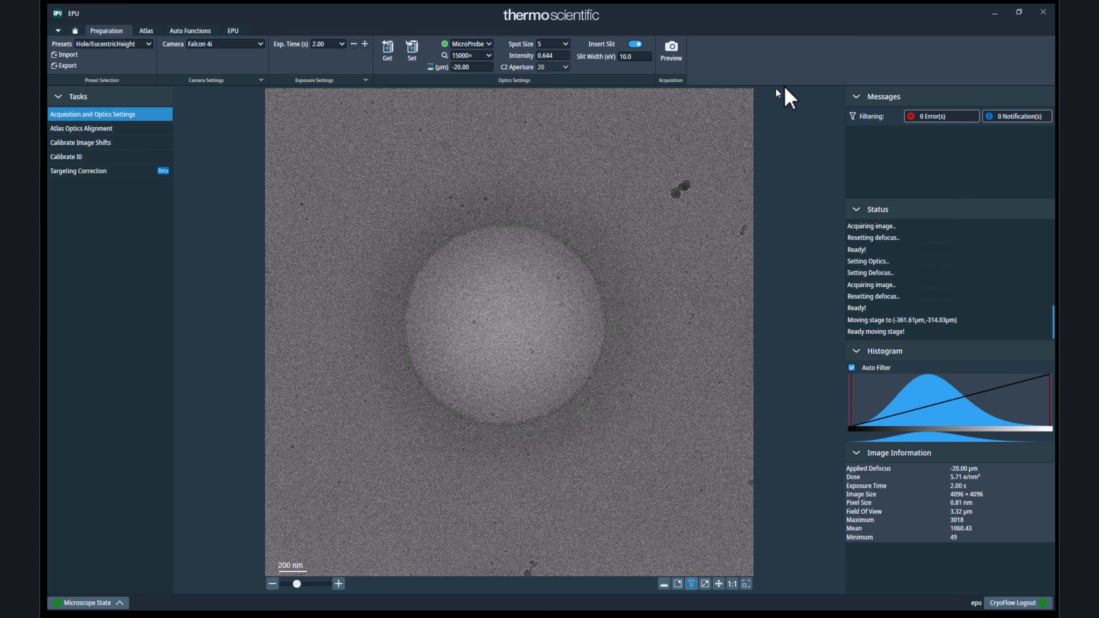
left_click(672, 54)
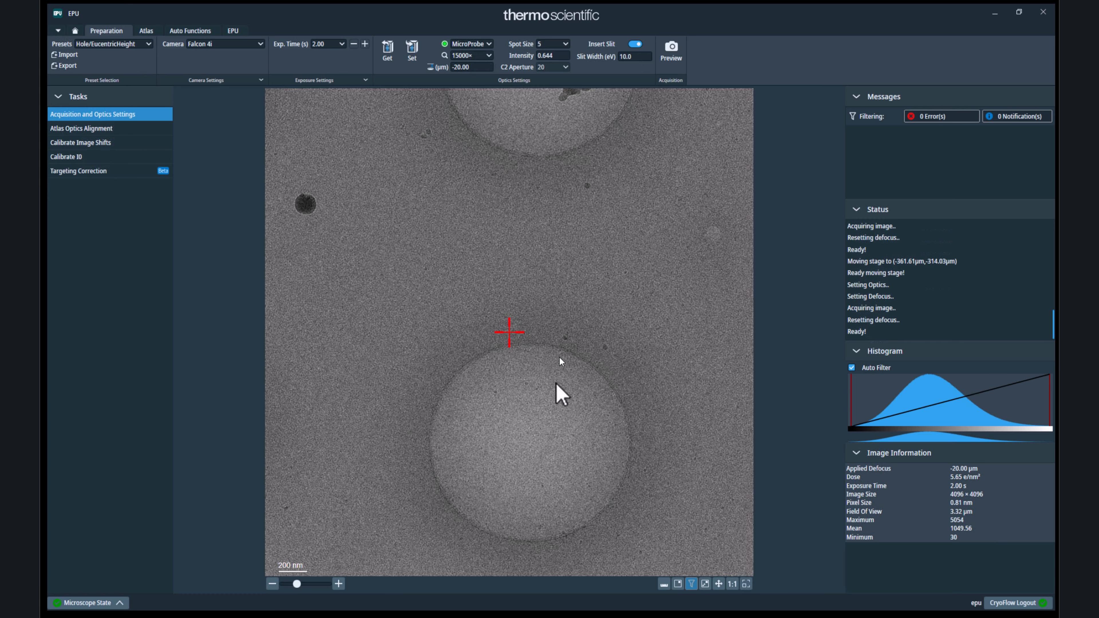
right_click(588, 439)
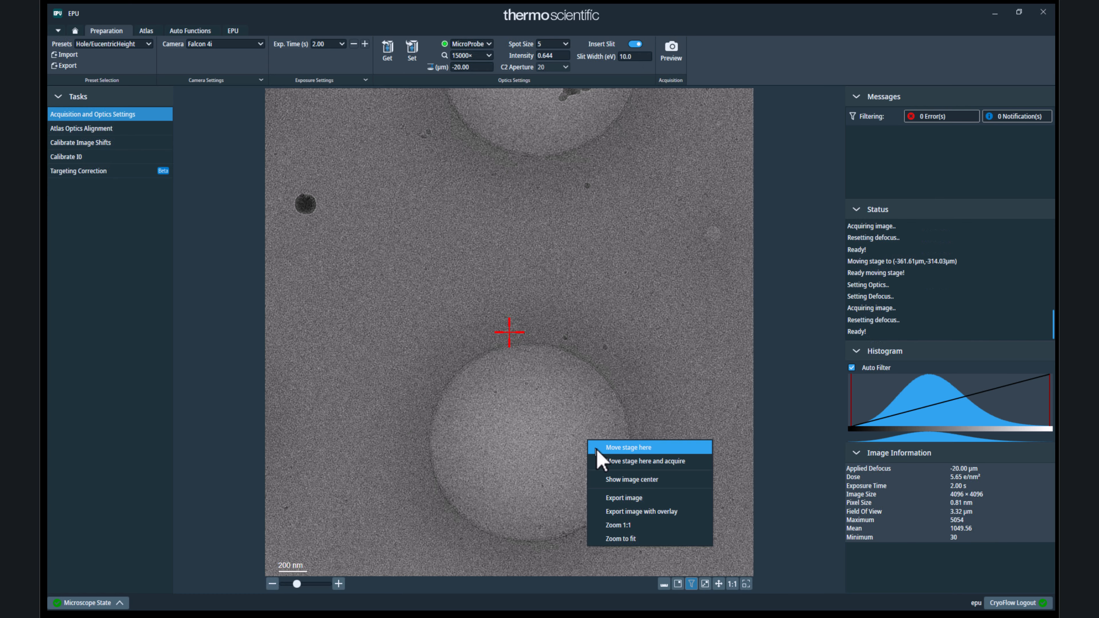
left_click(595, 447)
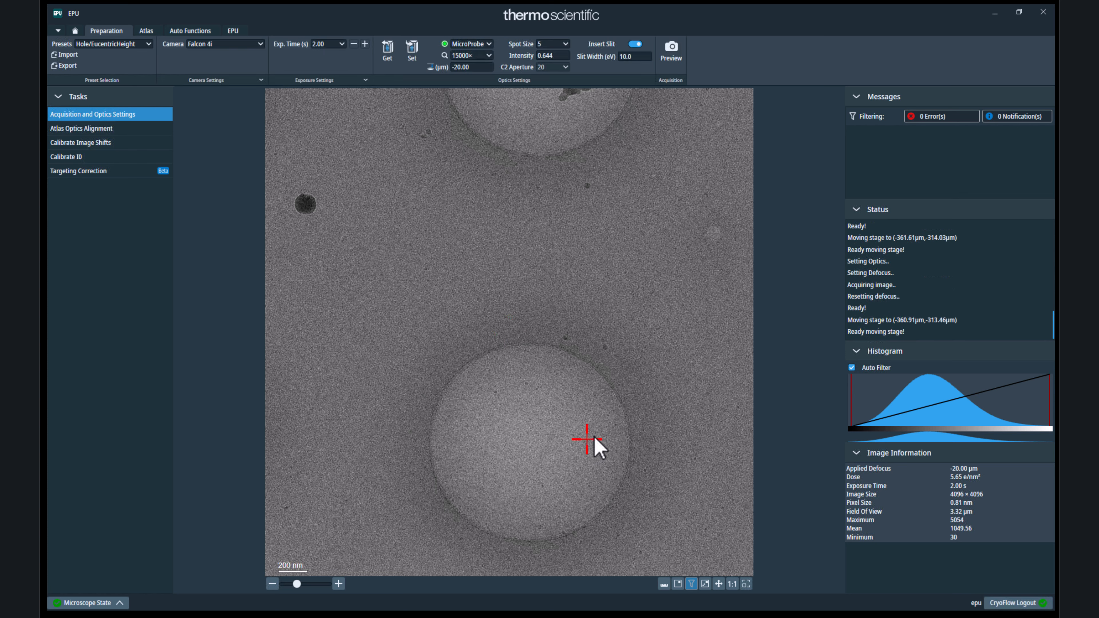
- Acquire a high-magnification preview near the hole's edge with the Data Acquisition preset
left_click(149, 45)
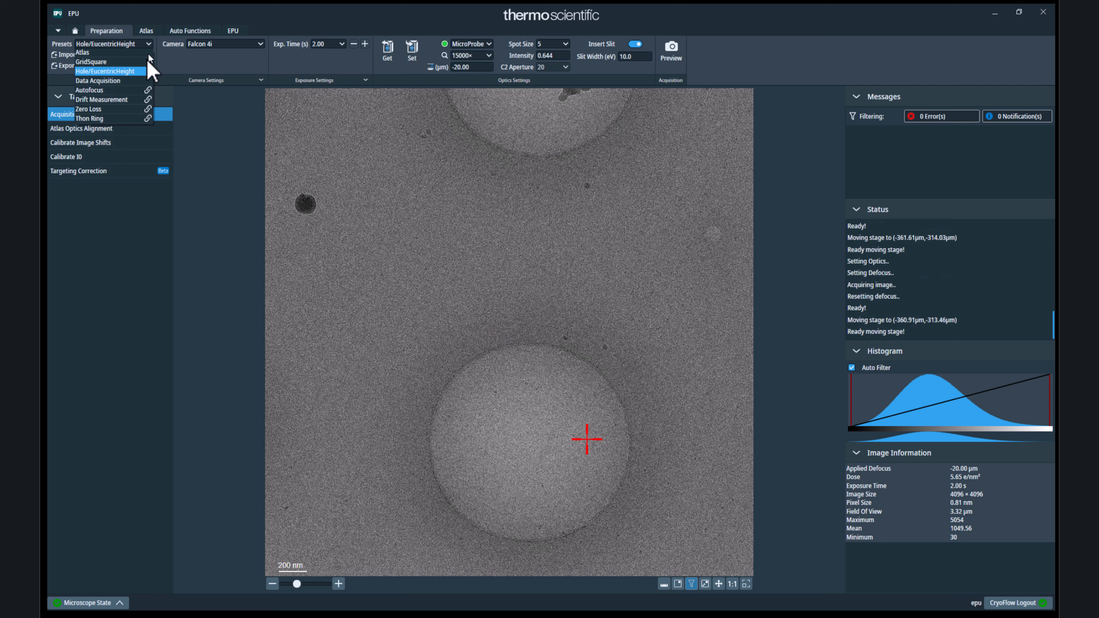
left_click(142, 82)
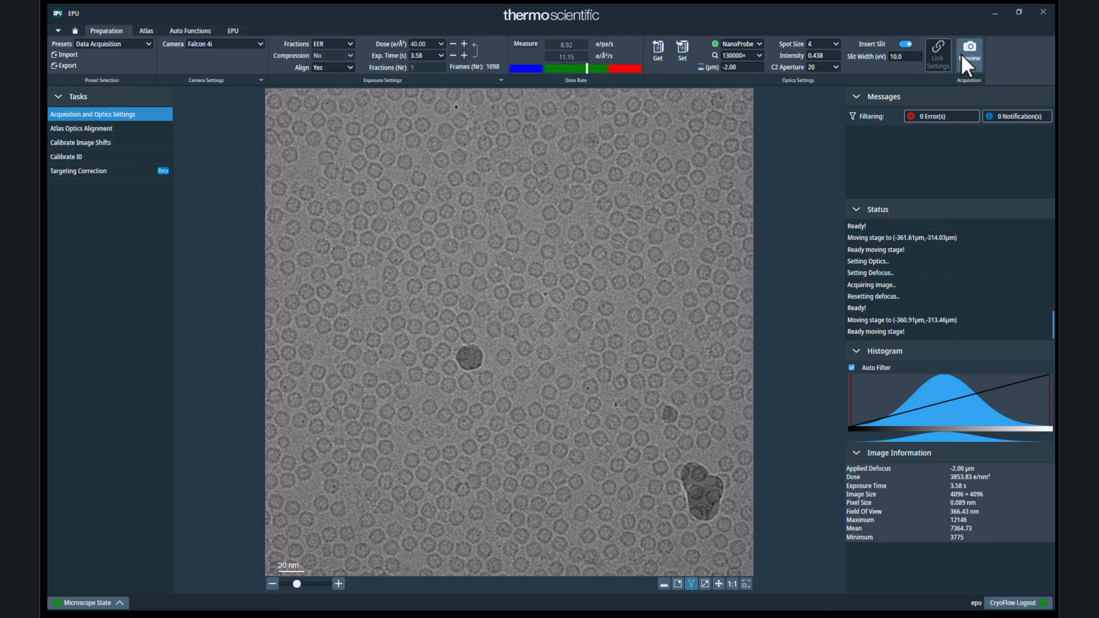
left_click(964, 56)
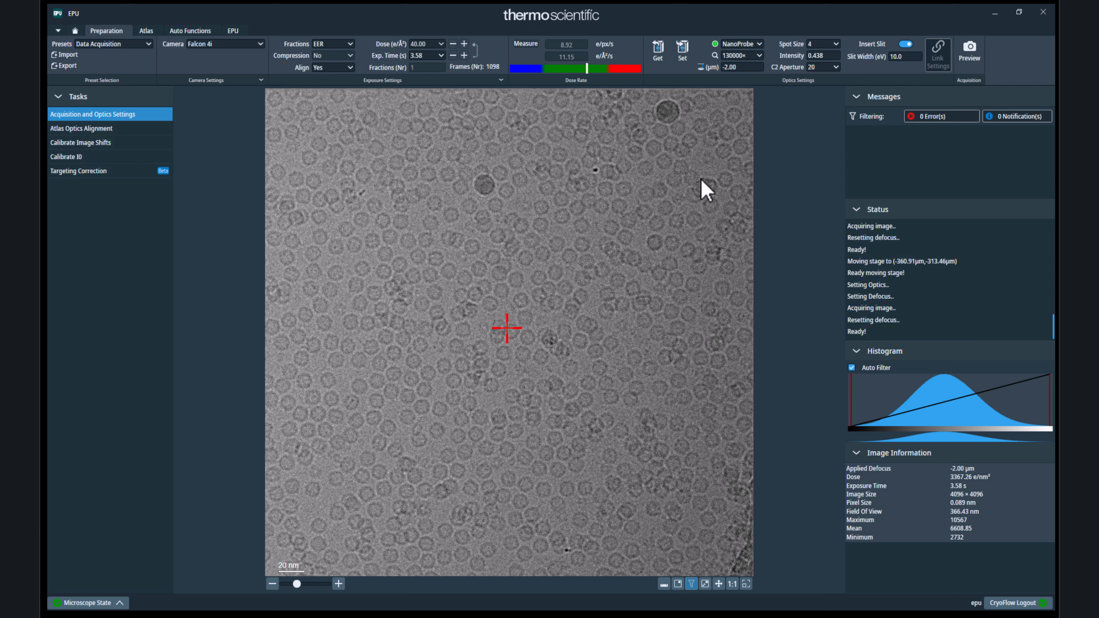
- Export the new high-magnification image with overlay to the F03-11-1 folder as square2_hole2.jpg
right_click(635, 358)
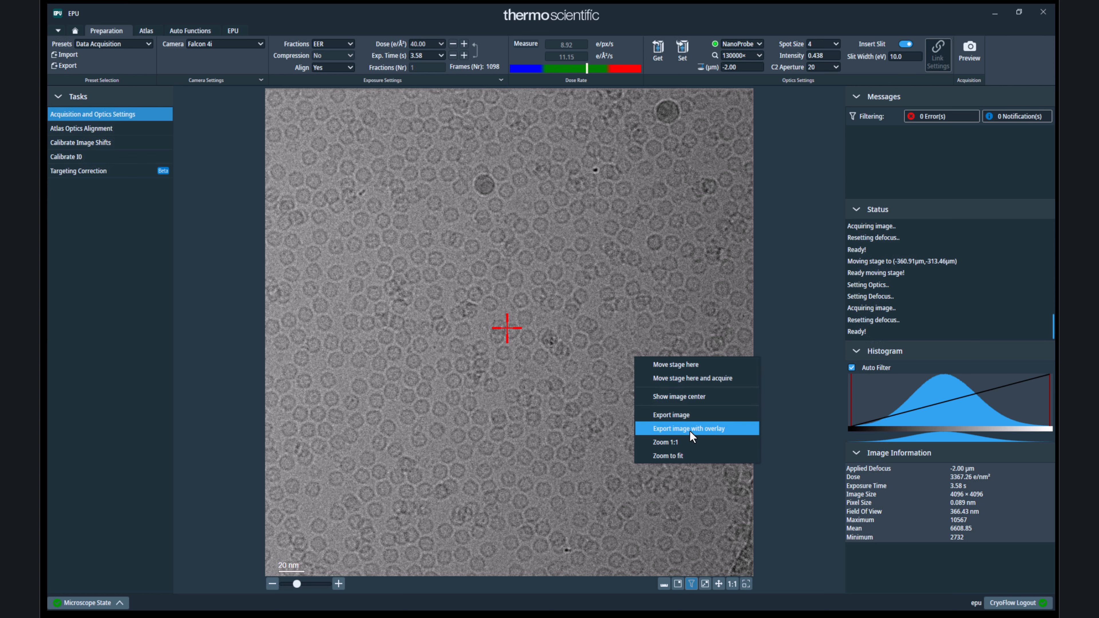
left_click(690, 432)
left_click(508, 242)
left_click(487, 385)
left_click(487, 386)
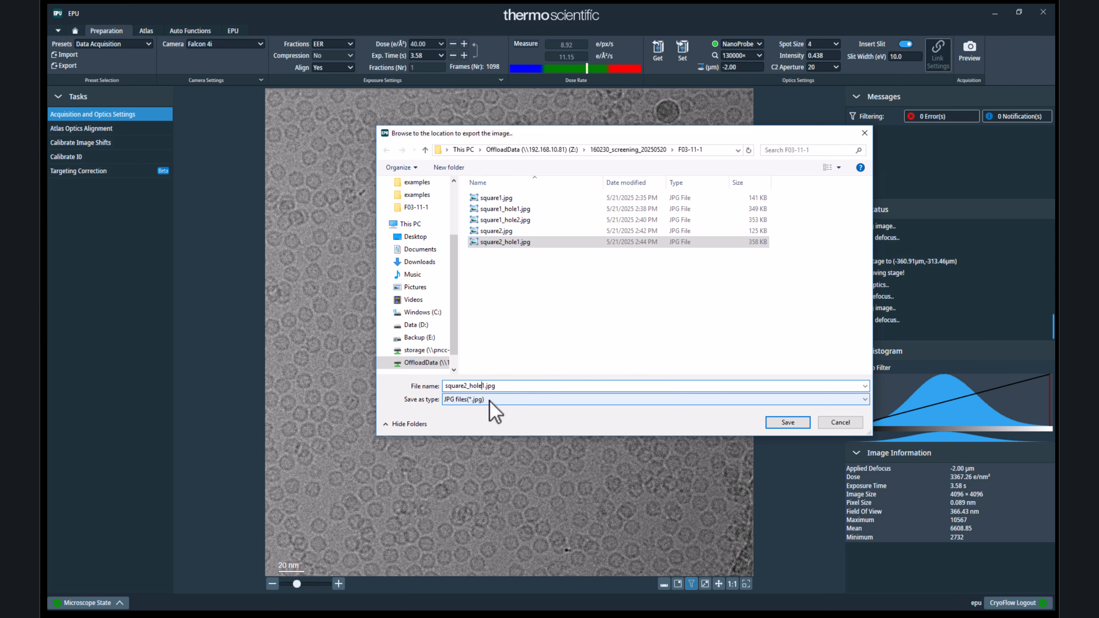
type("2")
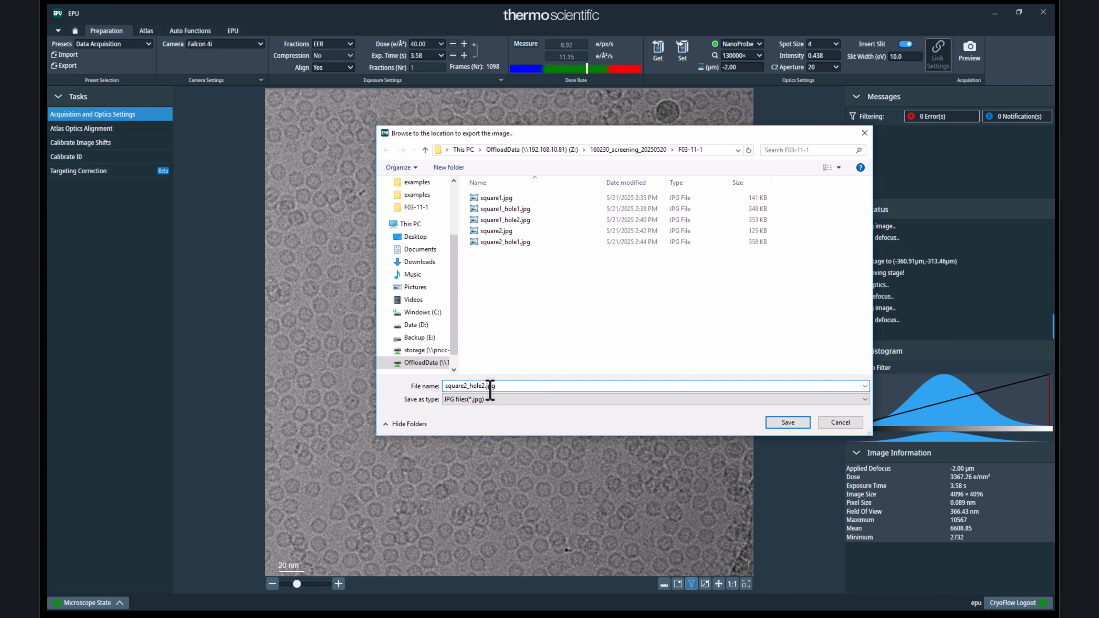
key("Return")
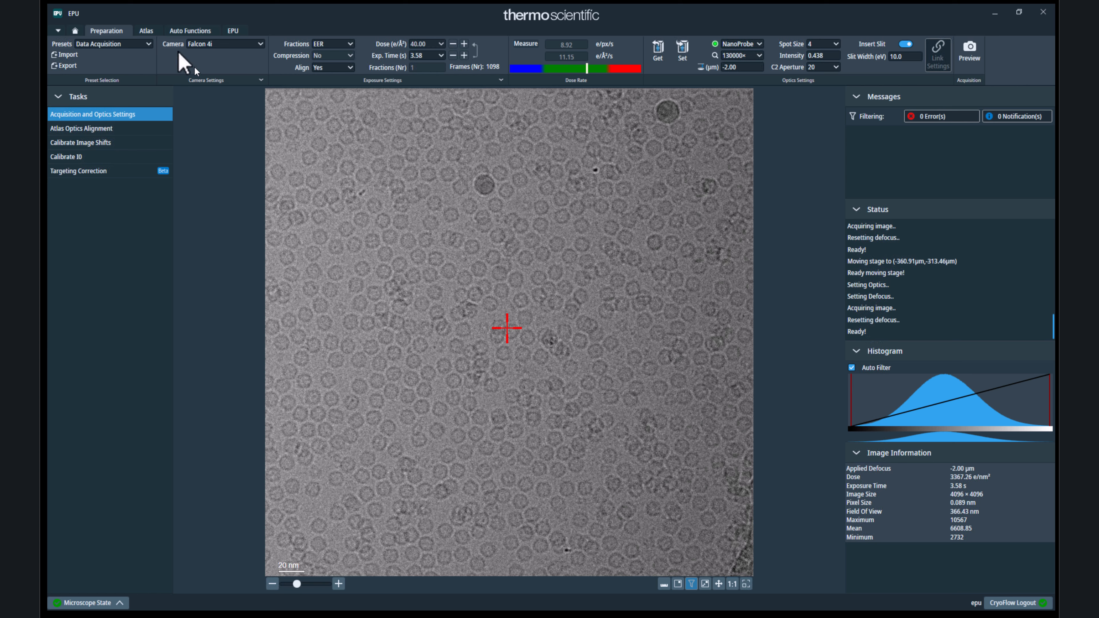
- Export the F03-11-1 atlas image with overlay to the F03-11-1 folder under the name atlas
left_click(152, 32)
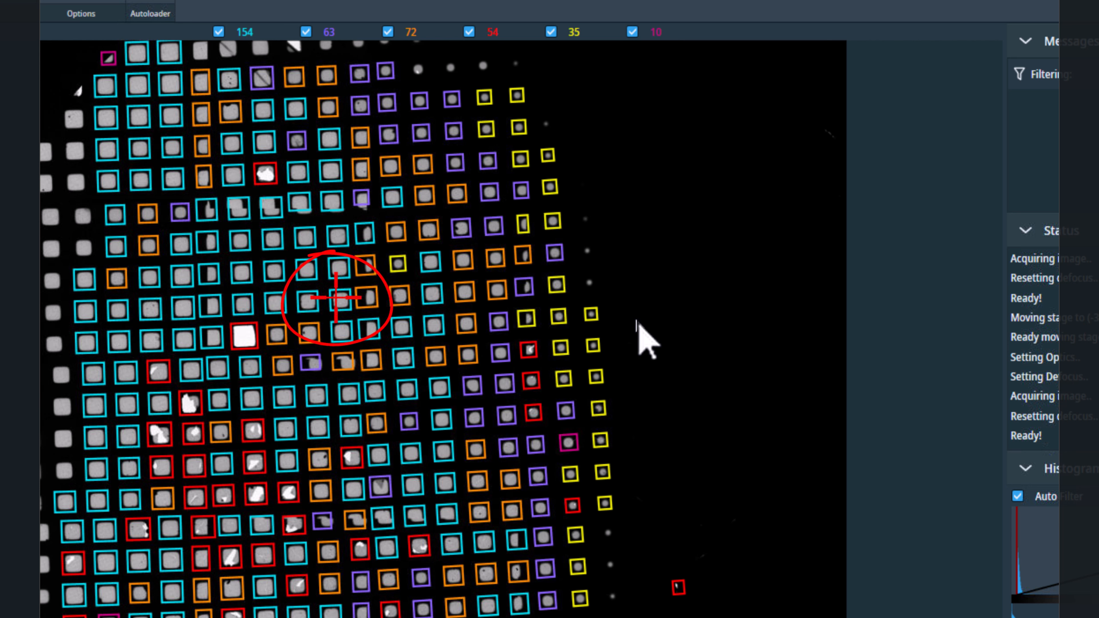
right_click(660, 323)
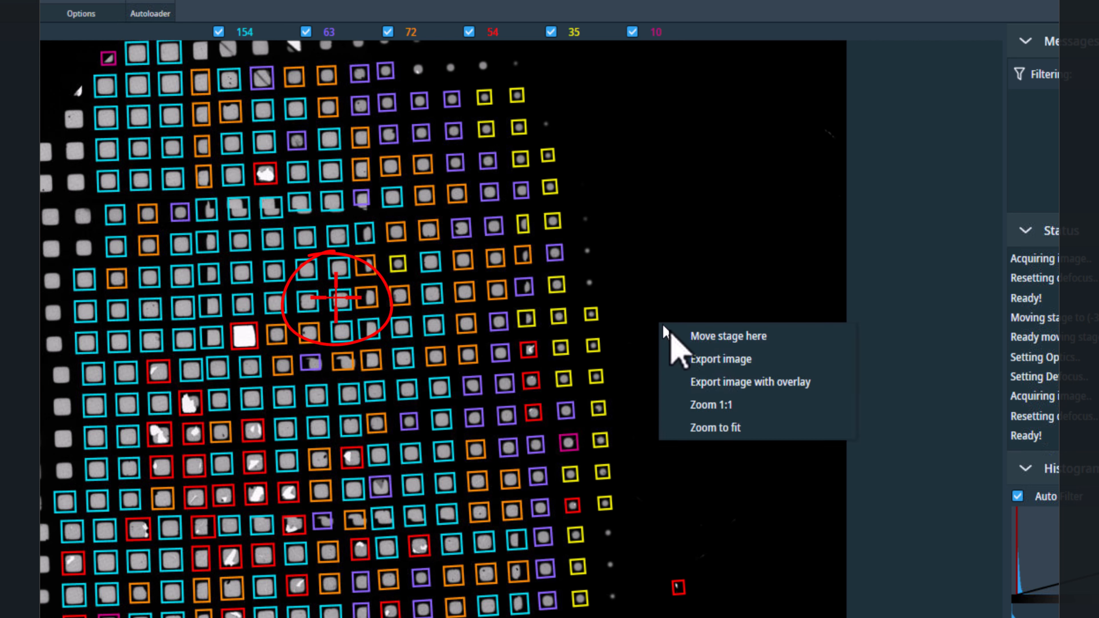
left_click(719, 384)
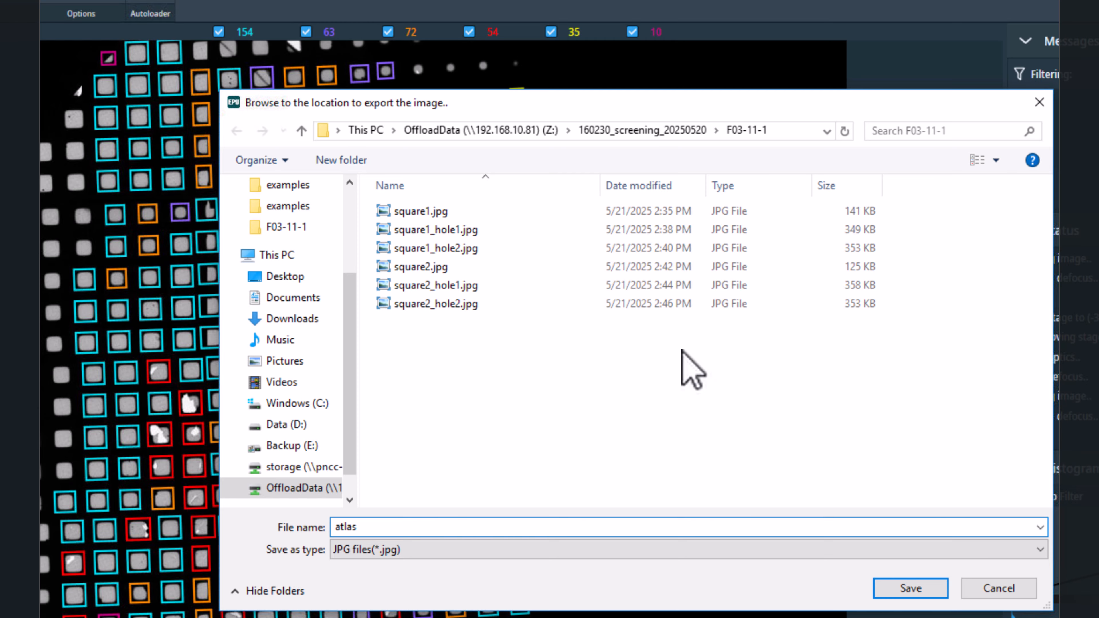
left_click(926, 587)
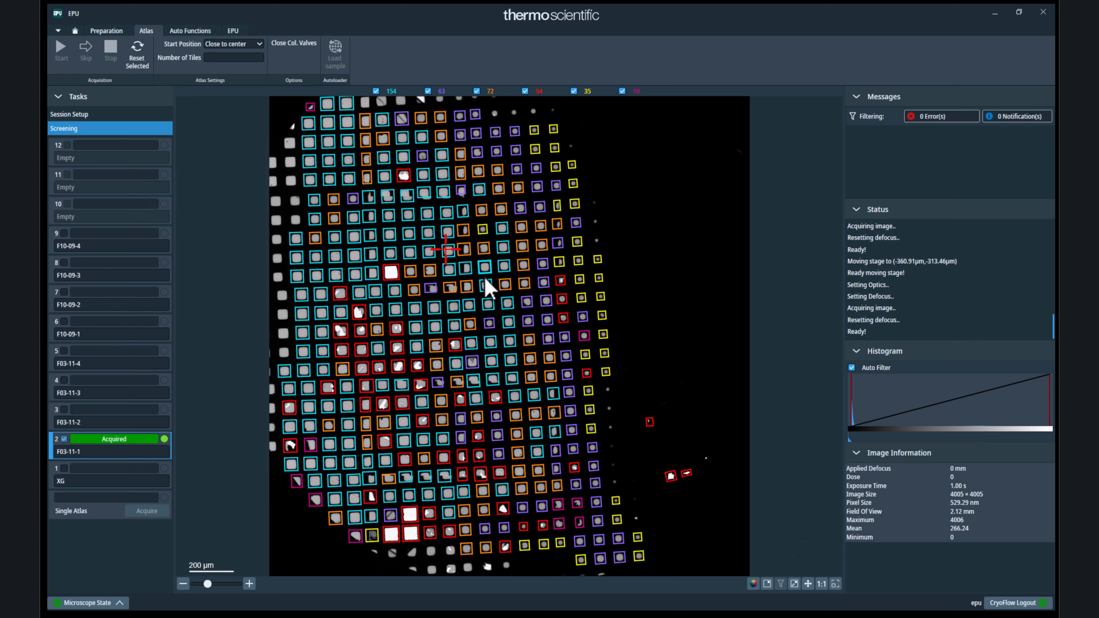
- Move the stage to an orange-outlined grid square to the lower right of the current atlas position
scroll(487, 288, "up", 3)
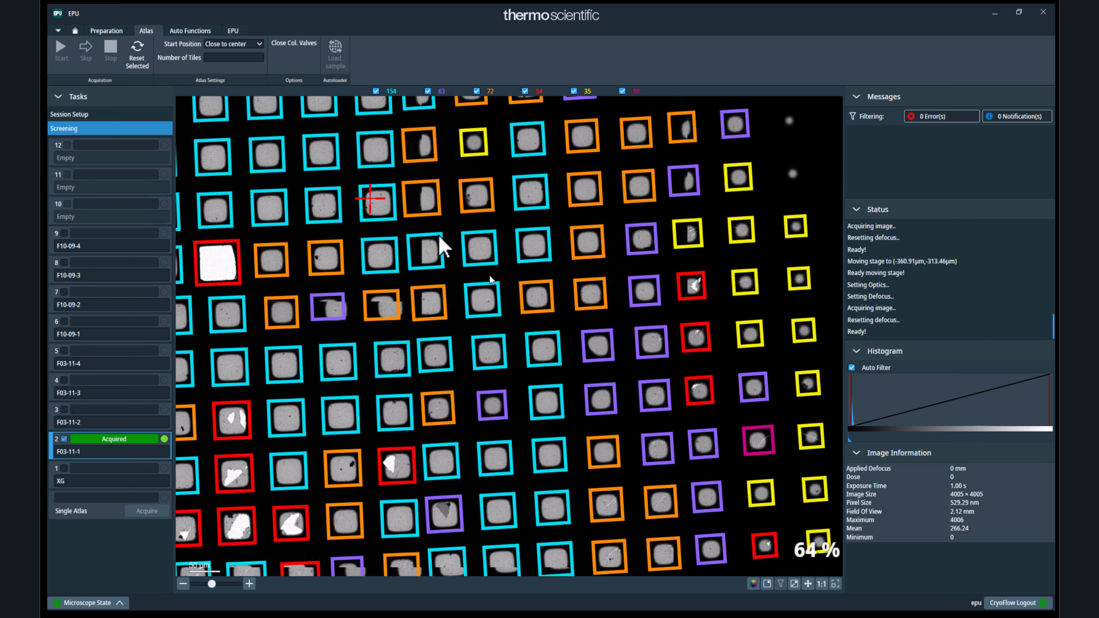
scroll(541, 271, "up", 1)
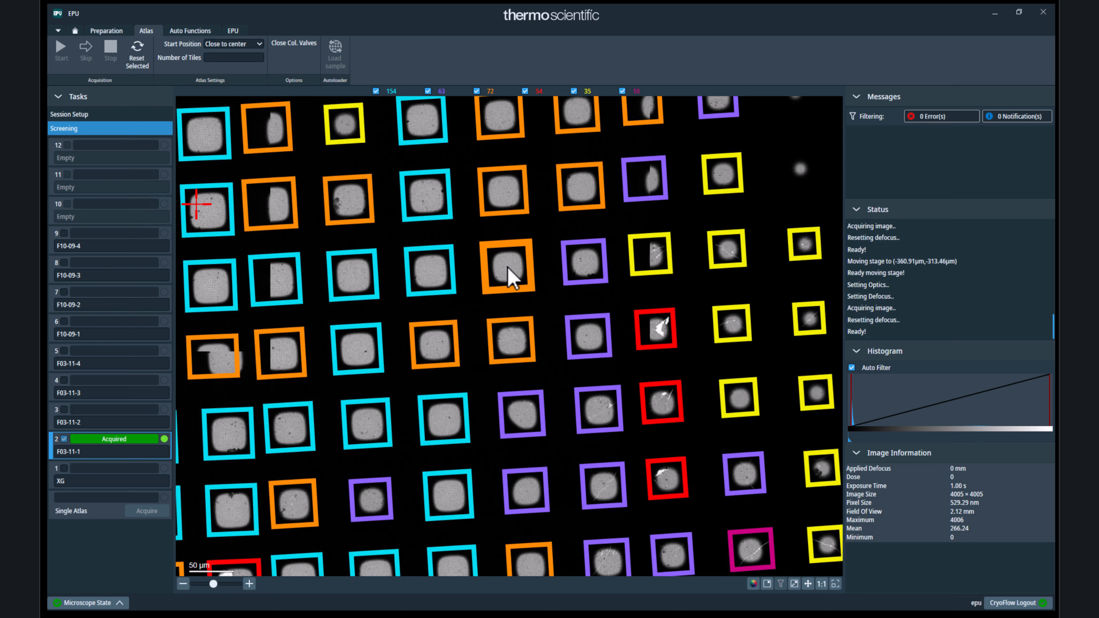
right_click(507, 268)
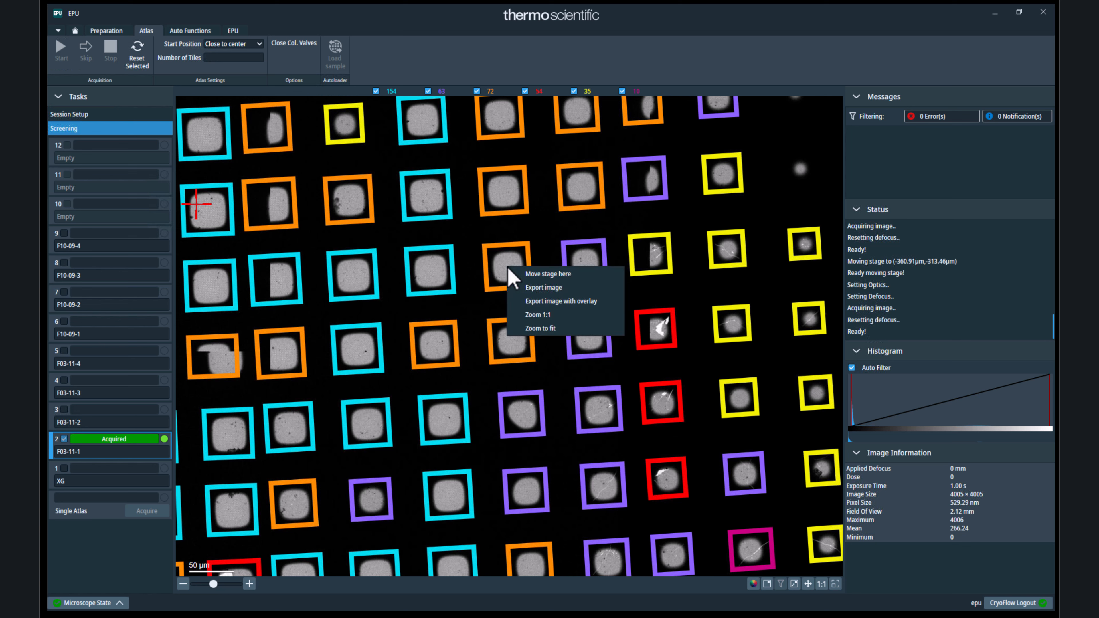
left_click(514, 273)
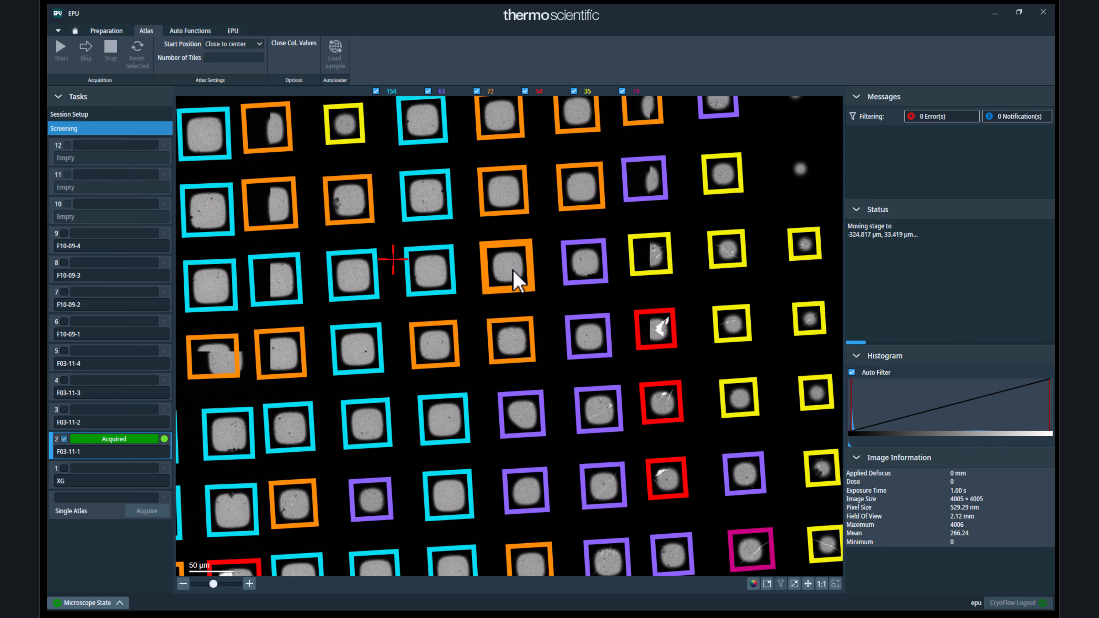
- Run Auto-eucentric by beam tilt at the new grid square with the Hole/EucentricHeight preset
scroll(513, 268, "down", 5)
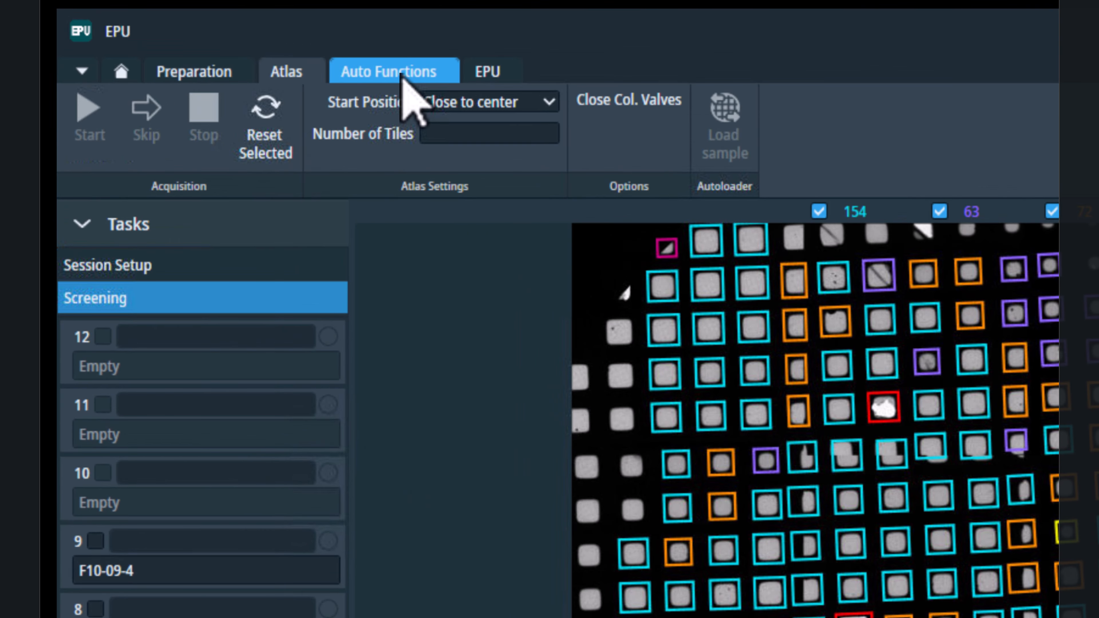
left_click(403, 76)
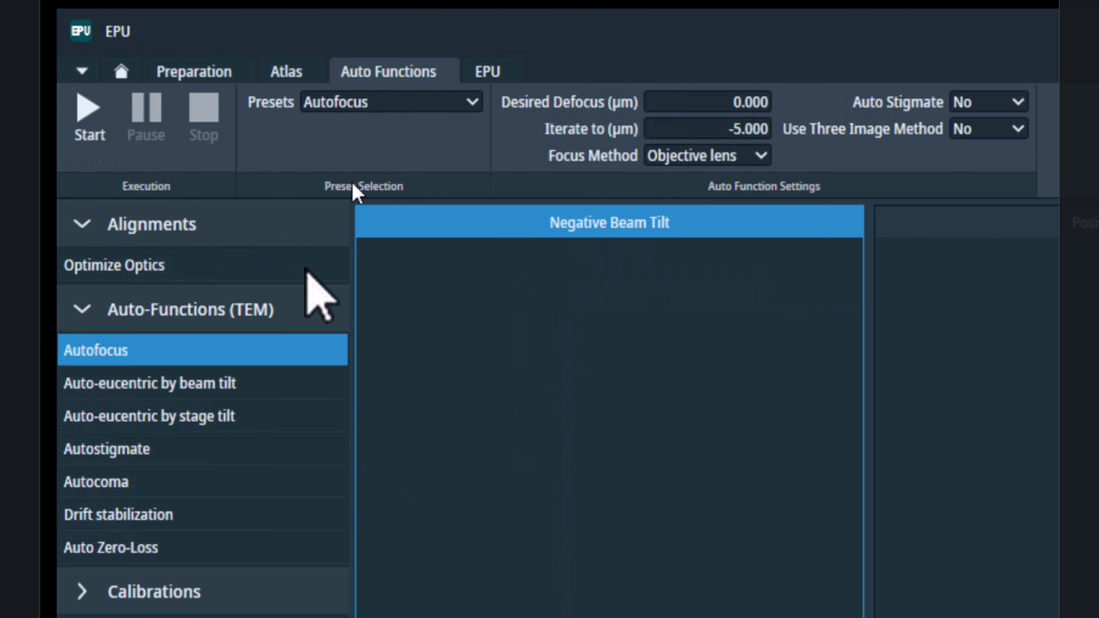
left_click(181, 390)
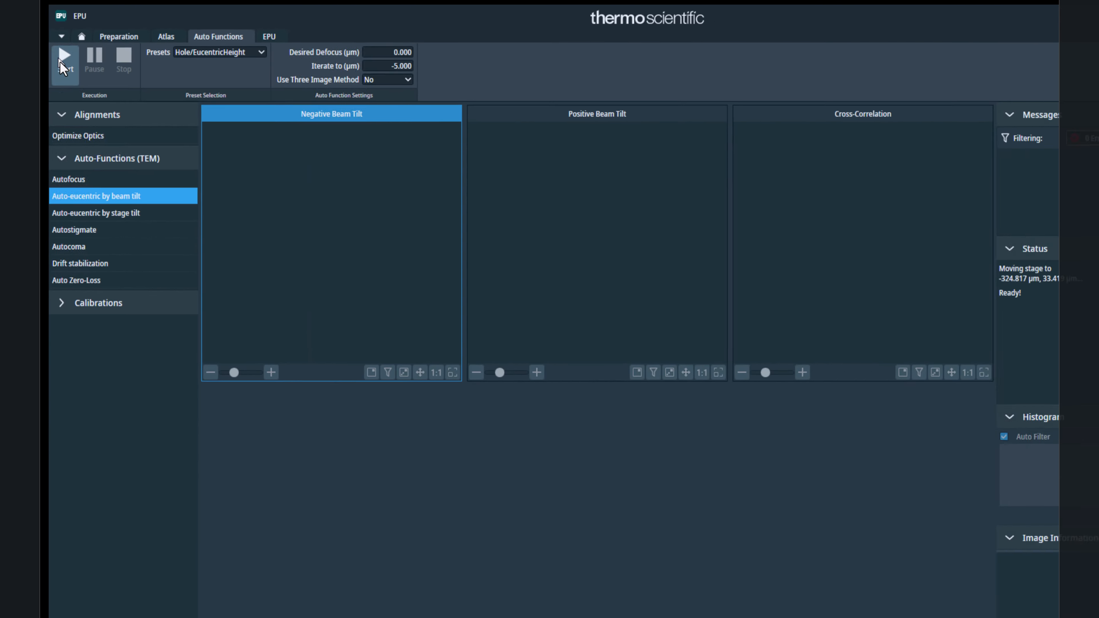
left_click(88, 110)
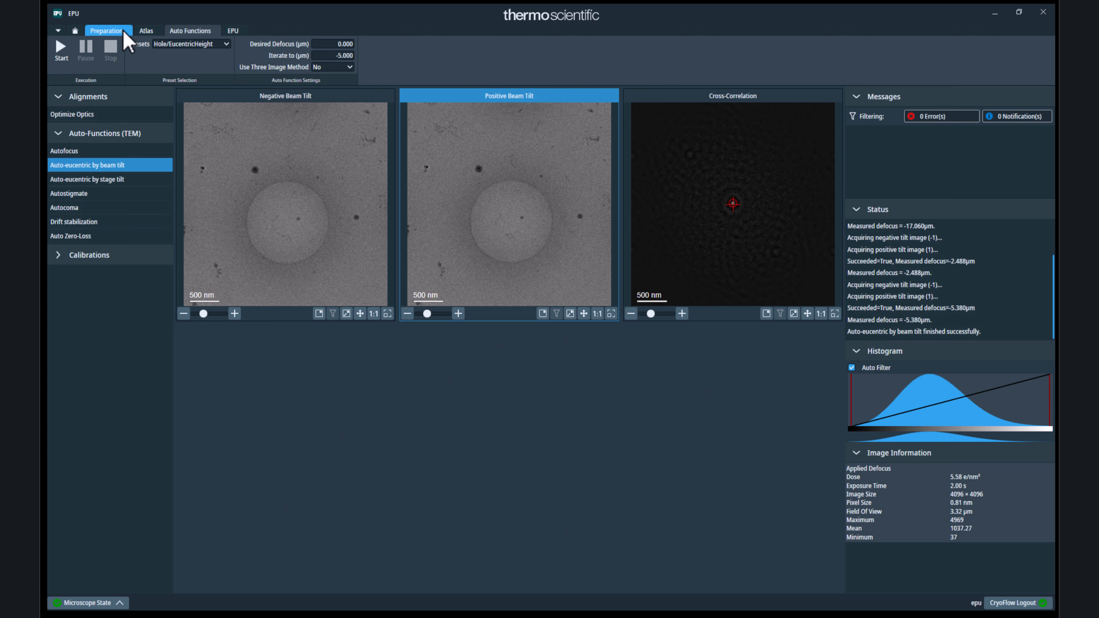
- Acquire a Hole/EucentricHeight preview and a high-magnification Data Acquisition preview inside the hole
left_click(106, 30)
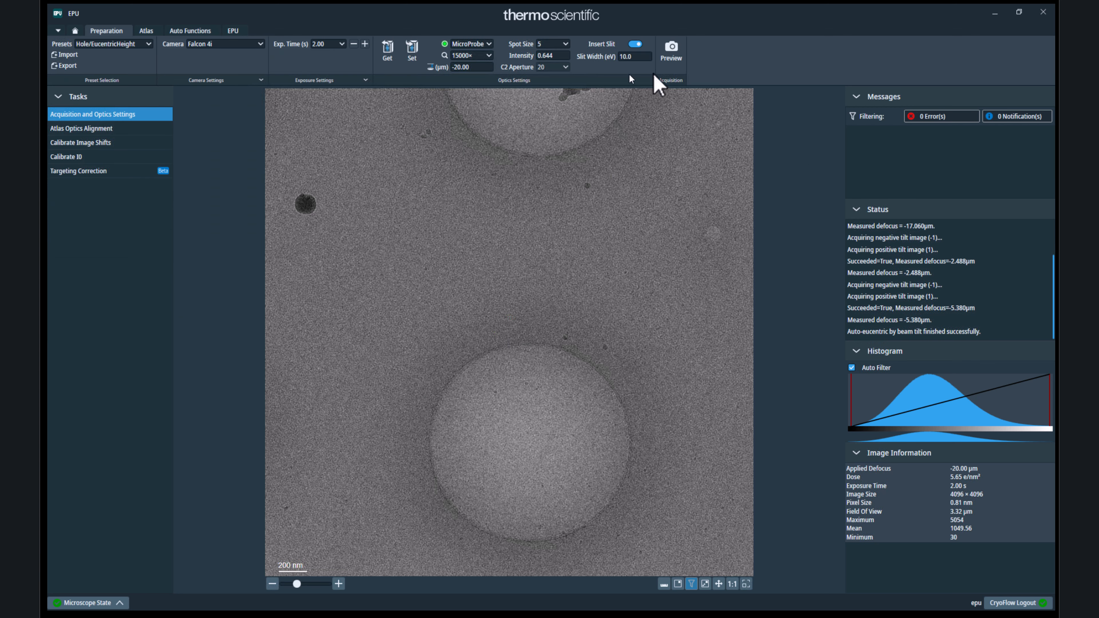
left_click(675, 63)
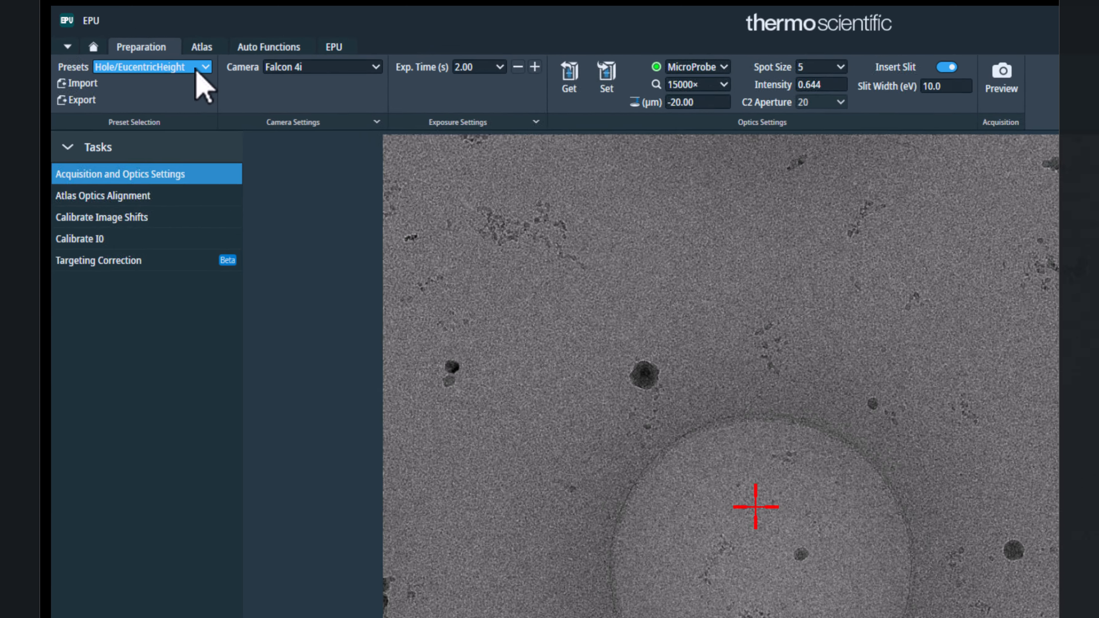
left_click(197, 72)
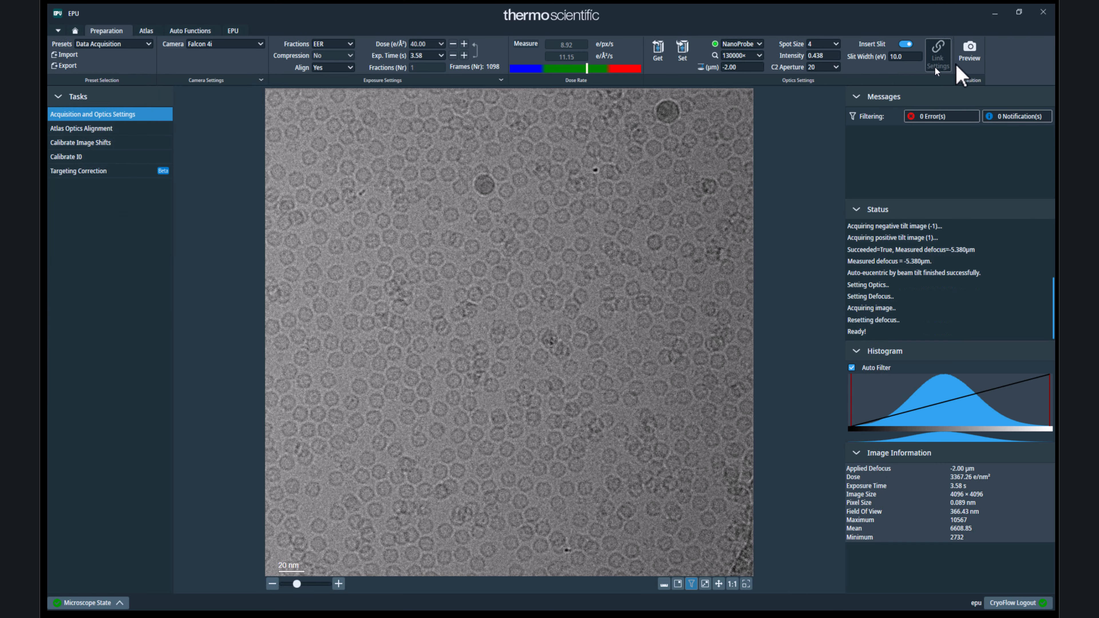
left_click(969, 54)
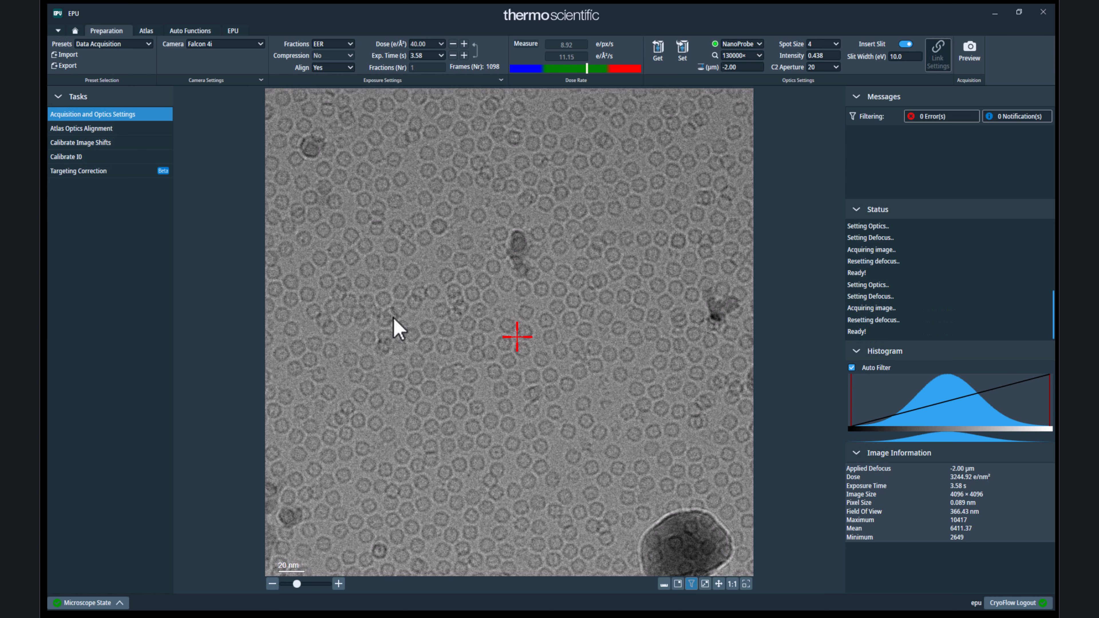
- Export the high-magnification image with overlay to the F03-11-1 folder as square3_hole1.jpg
right_click(684, 410)
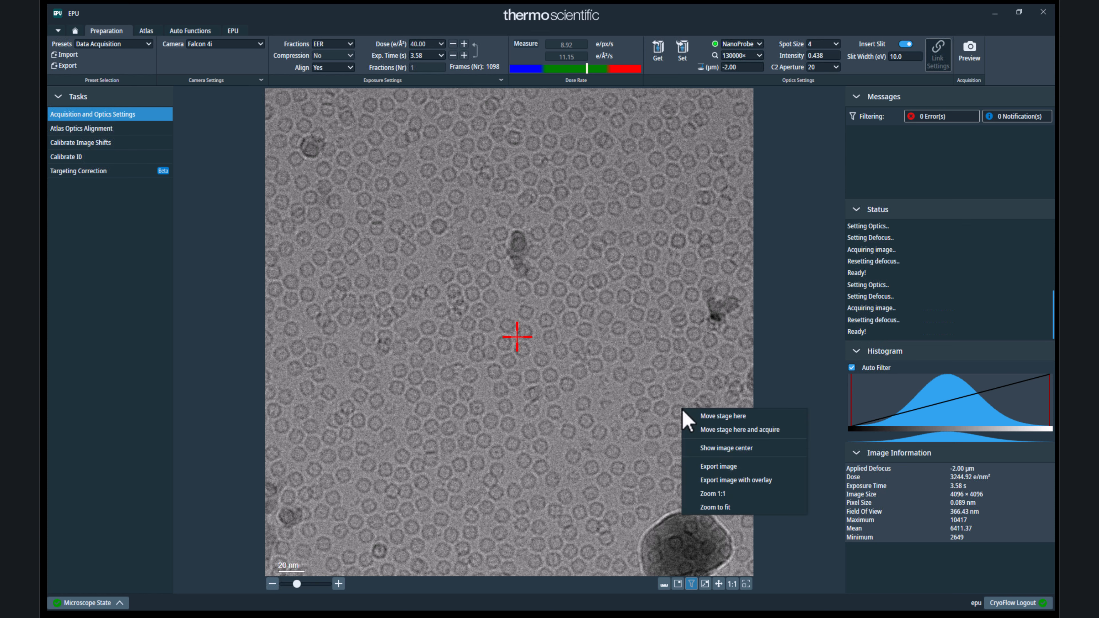
left_click(737, 480)
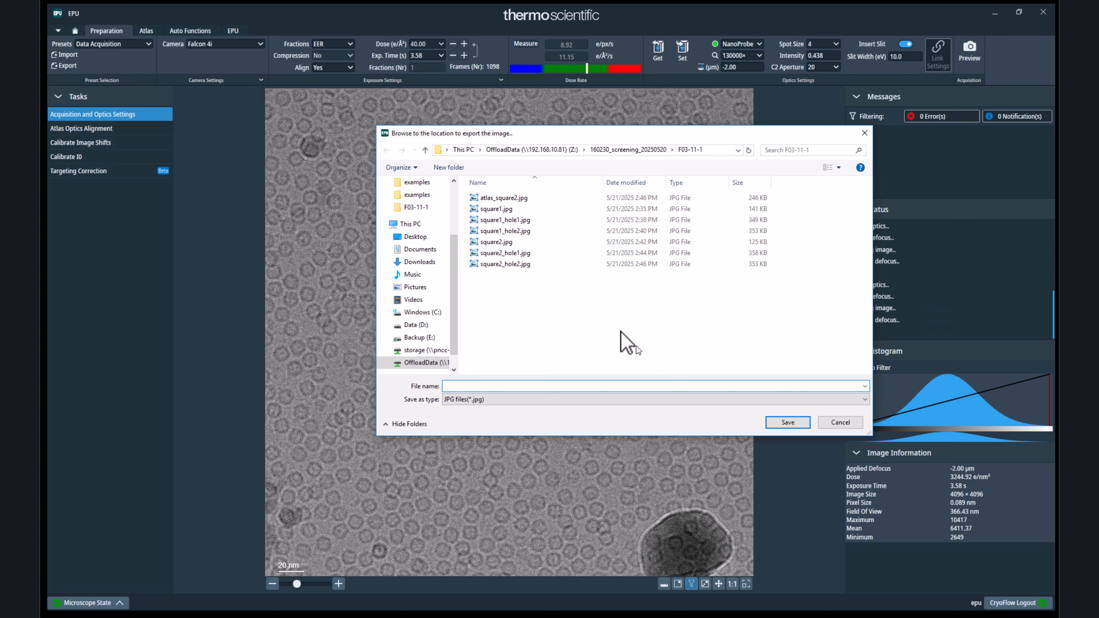
left_click(525, 257)
left_click(472, 383)
left_click(468, 385)
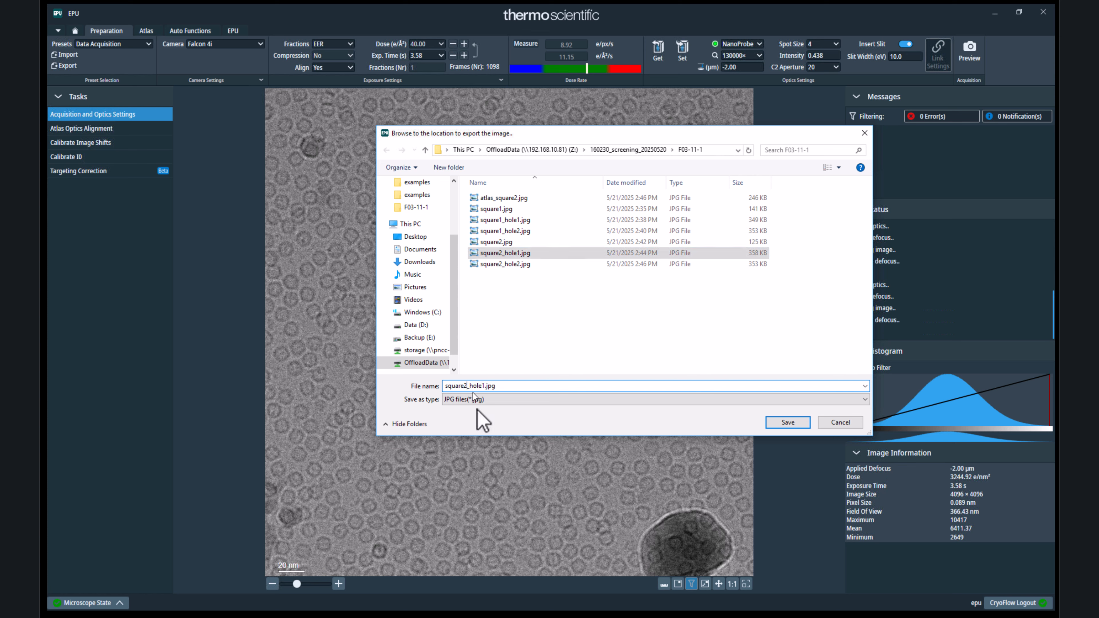
key("BackSpace")
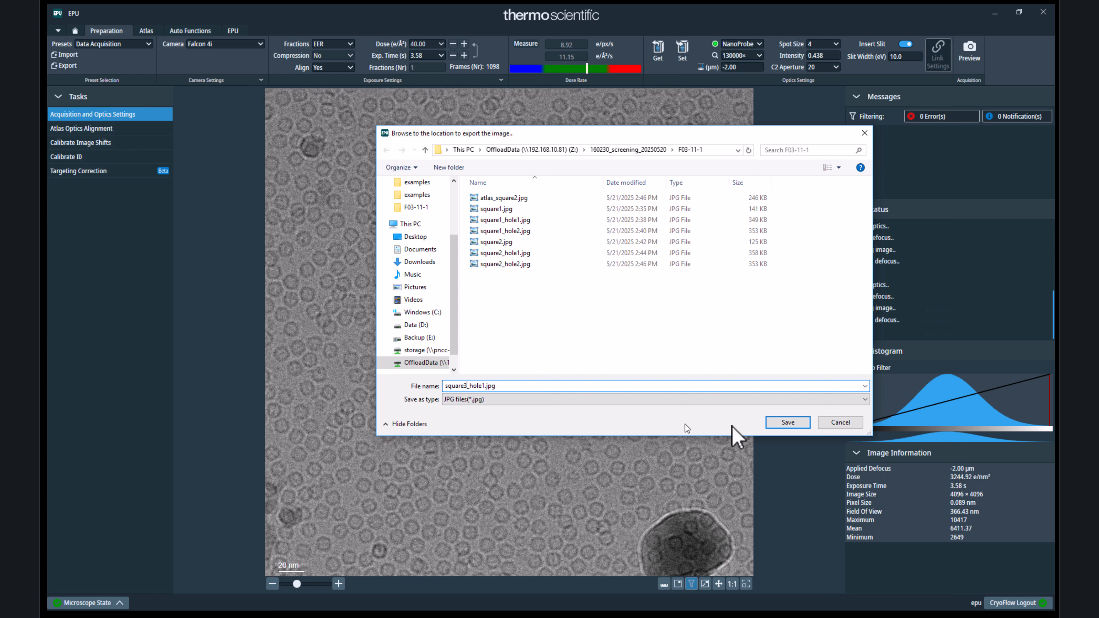
left_click(777, 424)
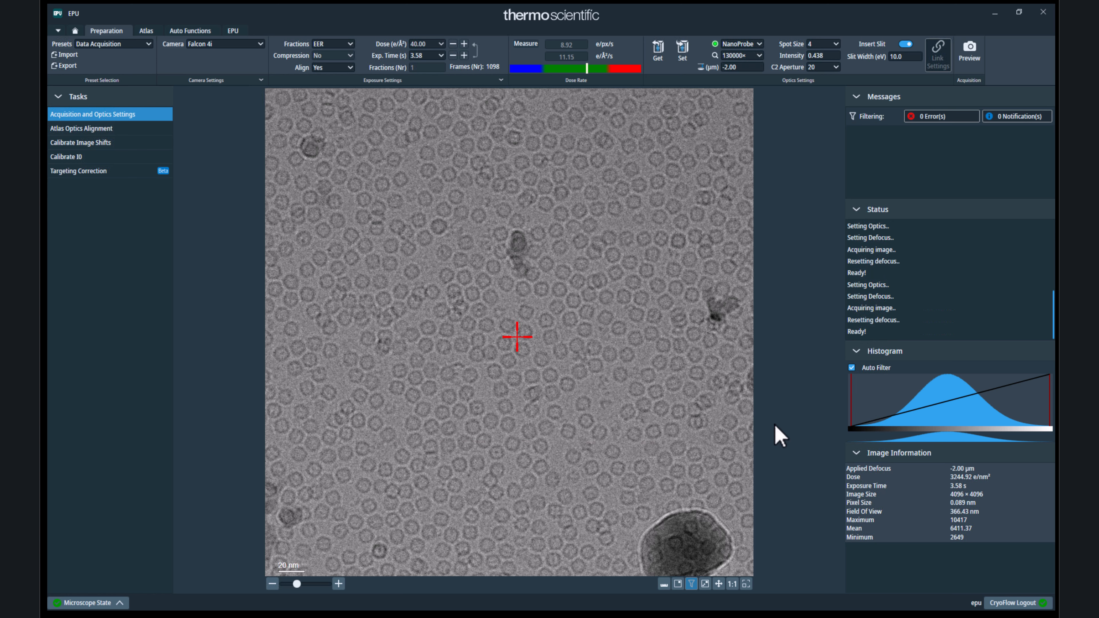
- Acquire a GridSquare preview and move the stage to a hole in the lower right part of the square
left_click(147, 44)
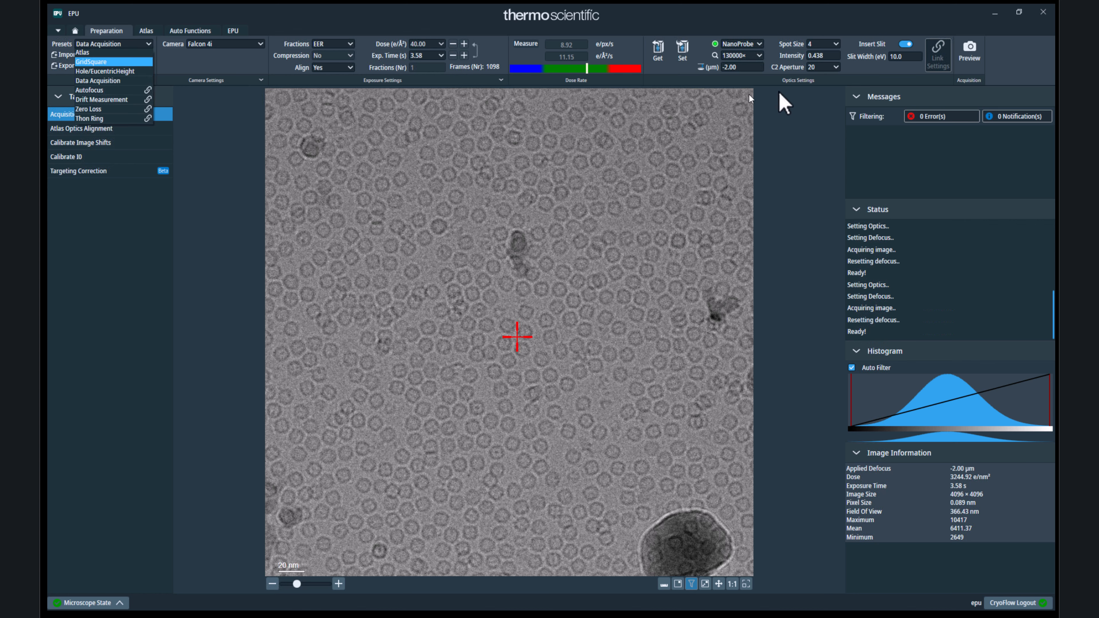
key("Return")
left_click(679, 50)
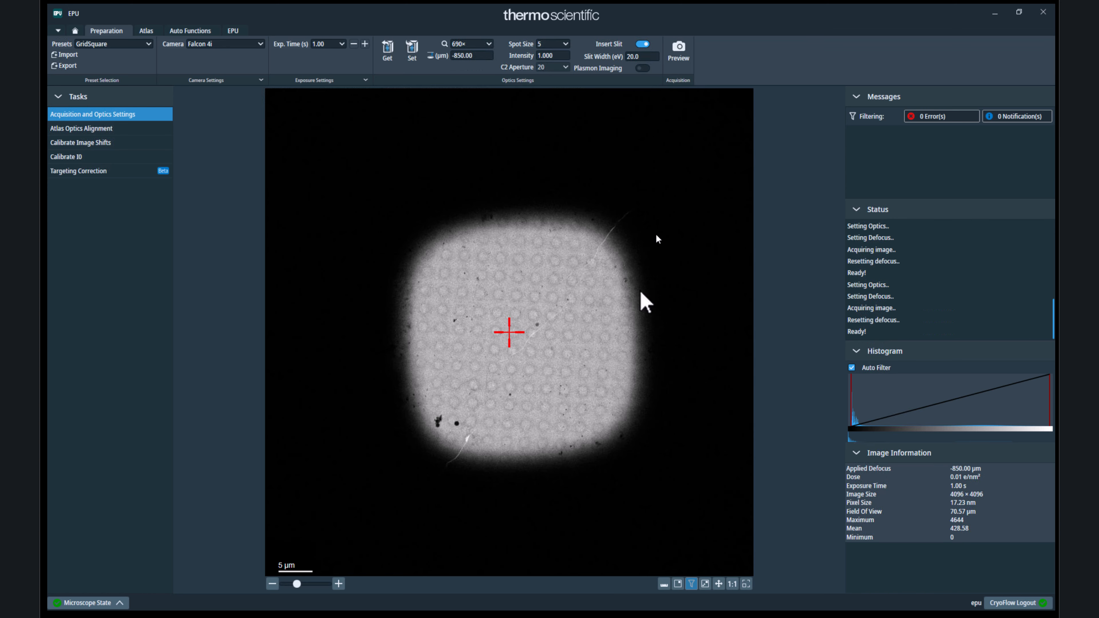
right_click(574, 375)
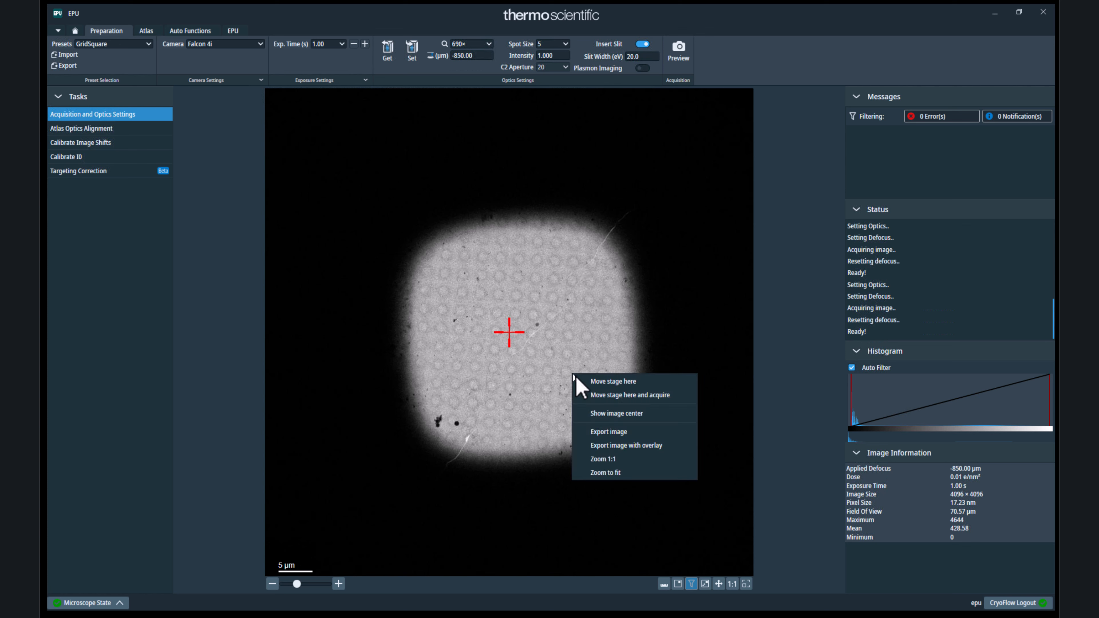
left_click(582, 382)
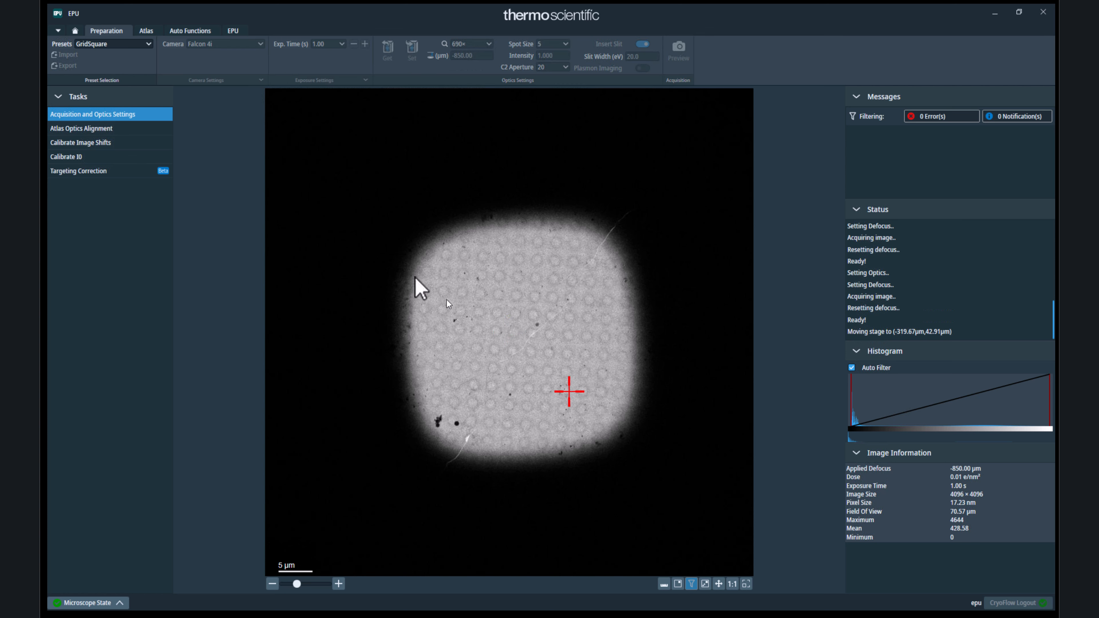
- Acquire a Hole/EucentricHeight preview and move the stage to the upper part of the hole
left_click(147, 45)
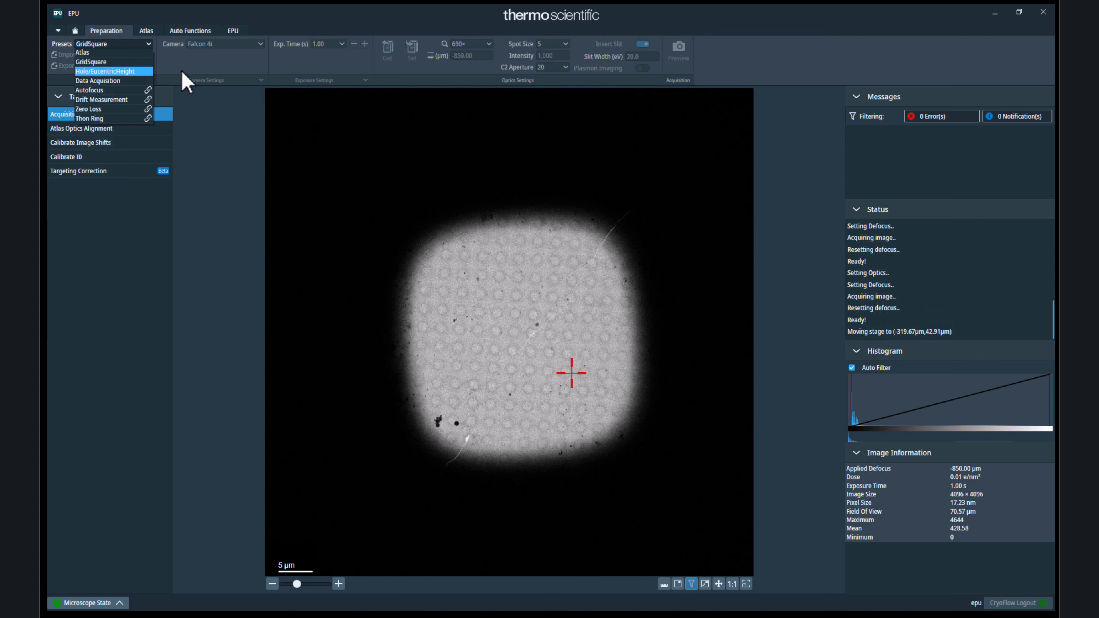
left_click(109, 80)
left_click(671, 53)
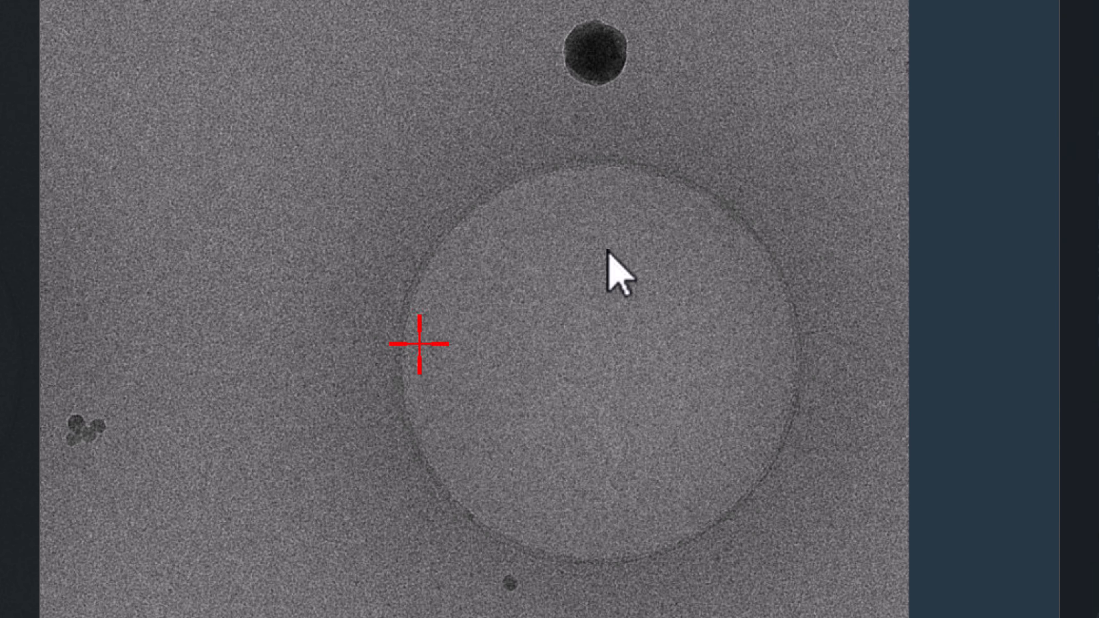
right_click(607, 250)
left_click(621, 263)
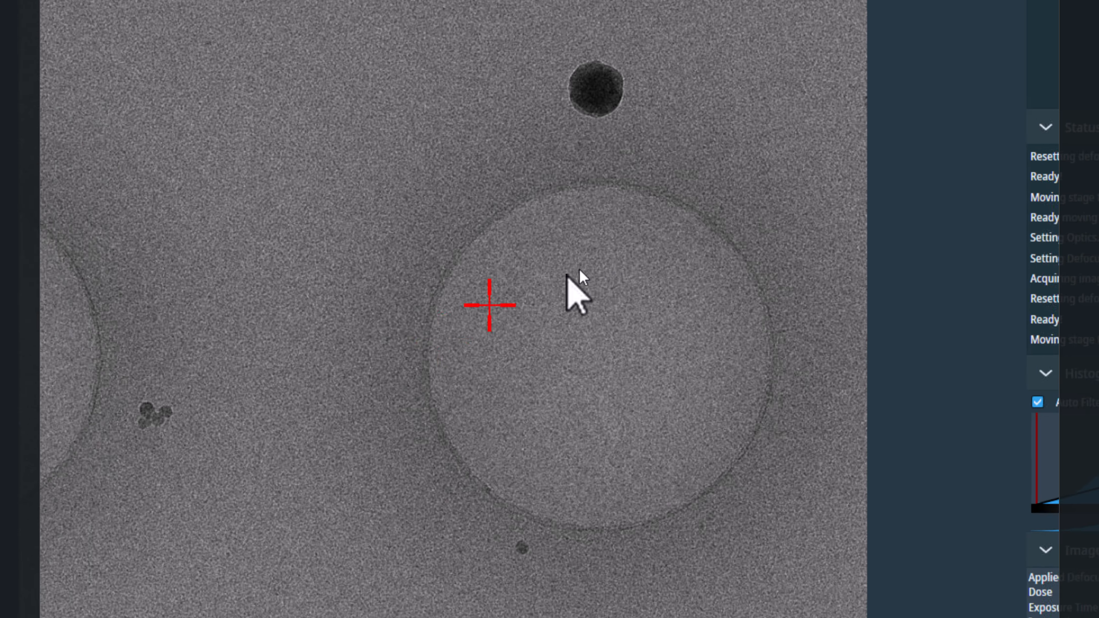
- Acquire a high-magnification preview of the second hole with the Data Acquisition preset
left_click(145, 45)
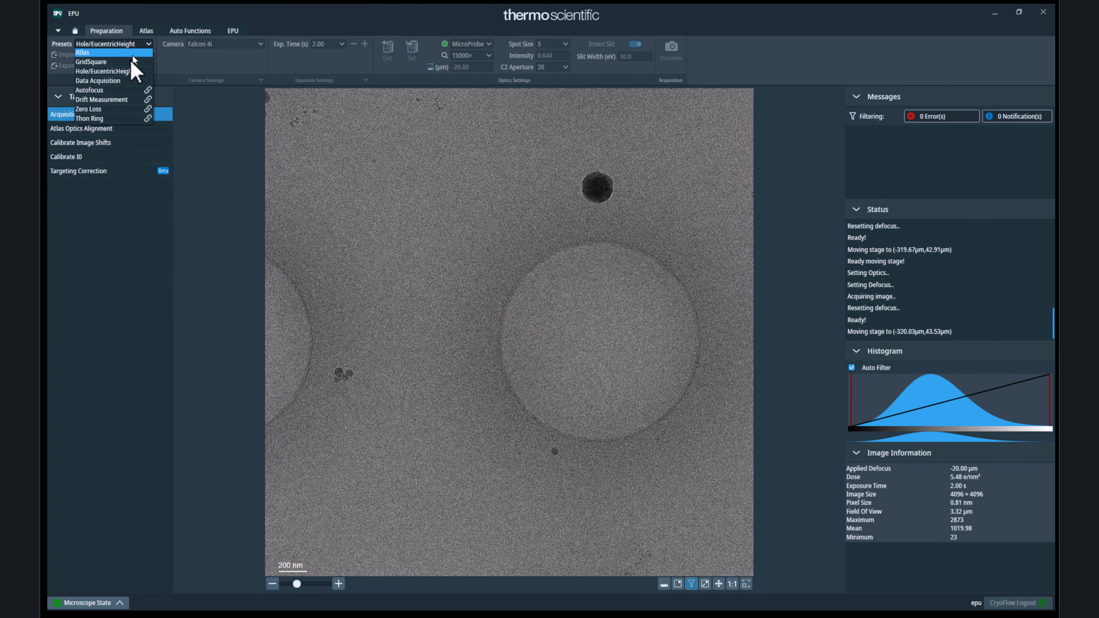
left_click(132, 81)
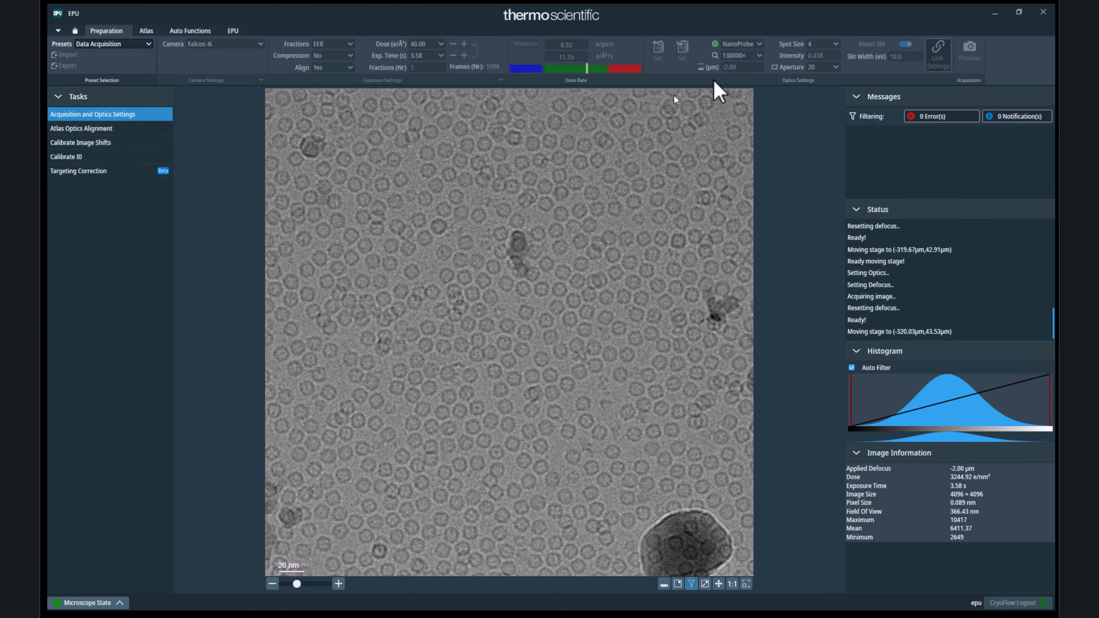
left_click(971, 61)
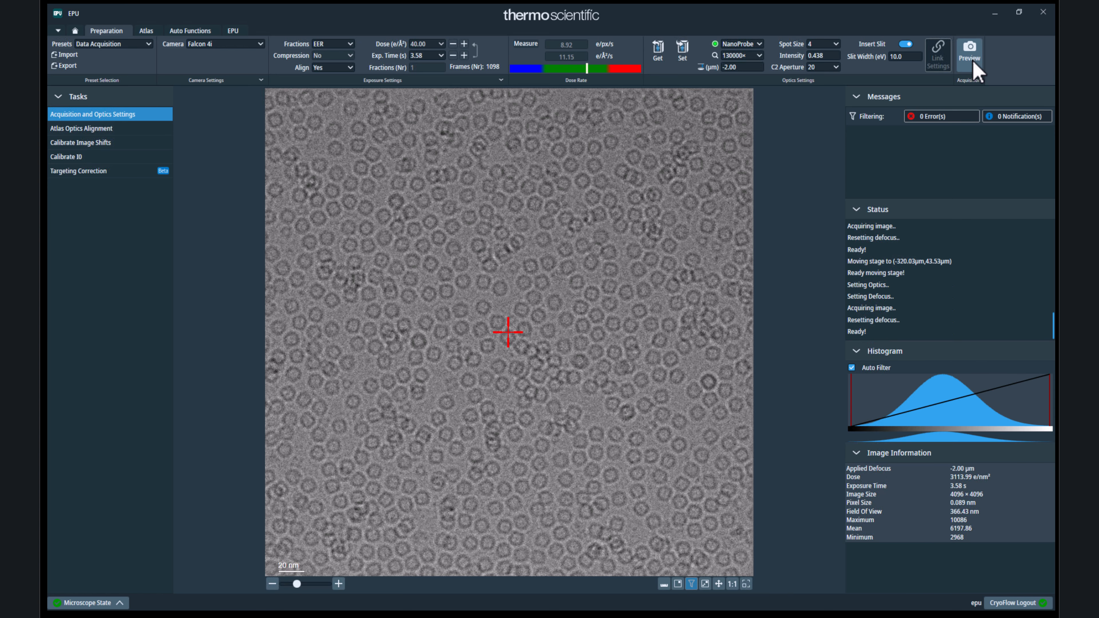
- Export the second hole's high-magnification image with overlay to the F03-11-1 folder as square3_hole2.jpg
right_click(707, 479)
left_click(745, 529)
left_click(531, 276)
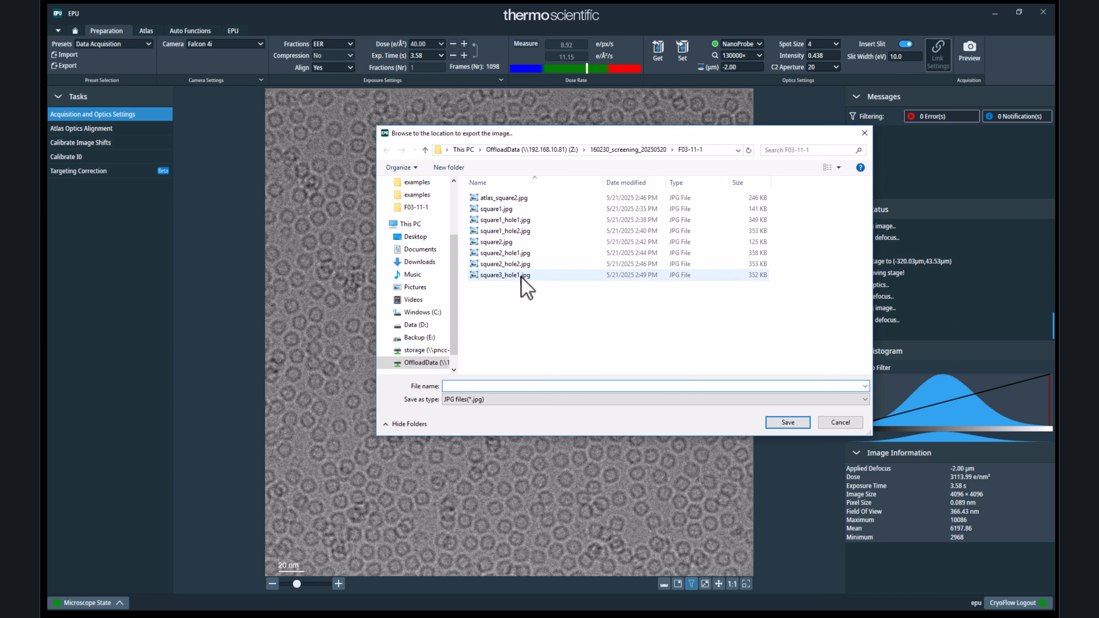
left_click(485, 385)
key("BackSpace")
type("2")
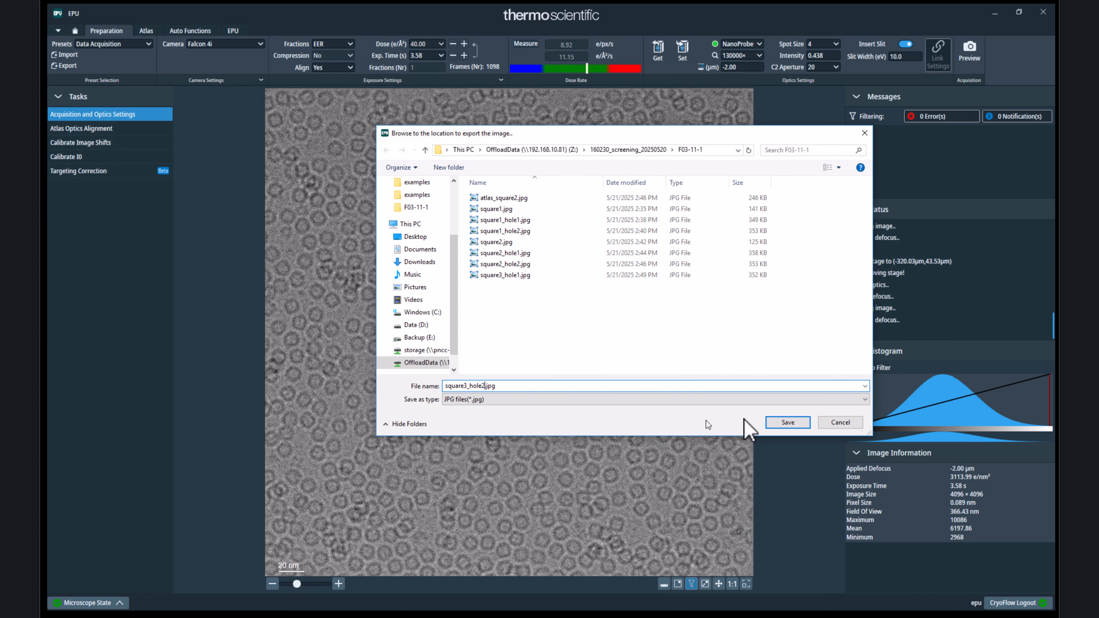
left_click(785, 423)
- Export the GridSquare preset's image with overlay to the F03-11-1 folder as square3.jpg
left_click(119, 44)
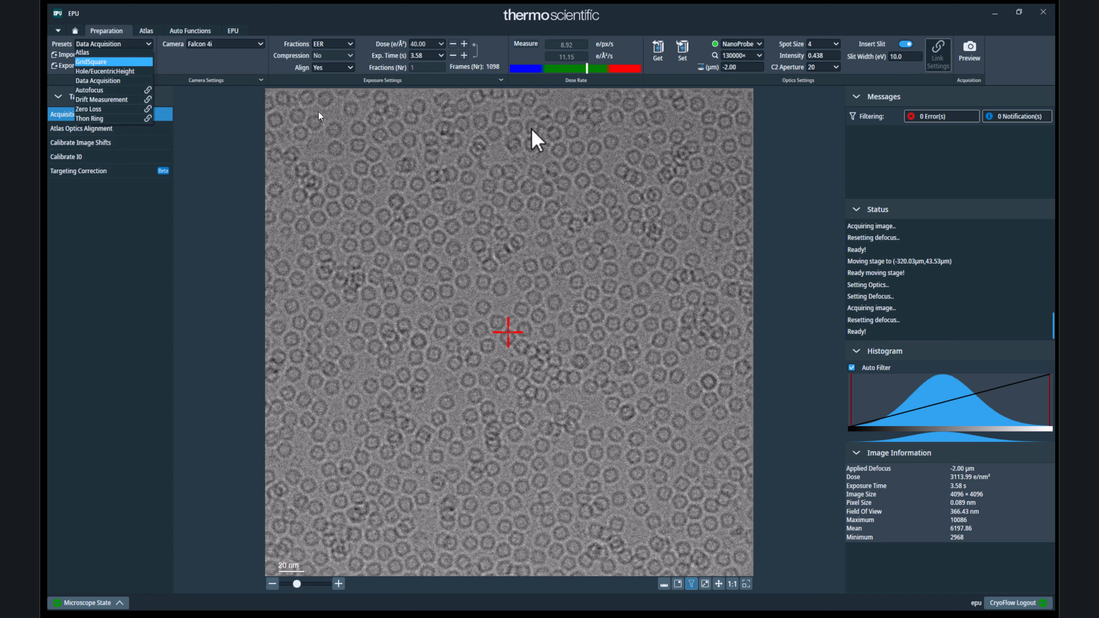
key("Return")
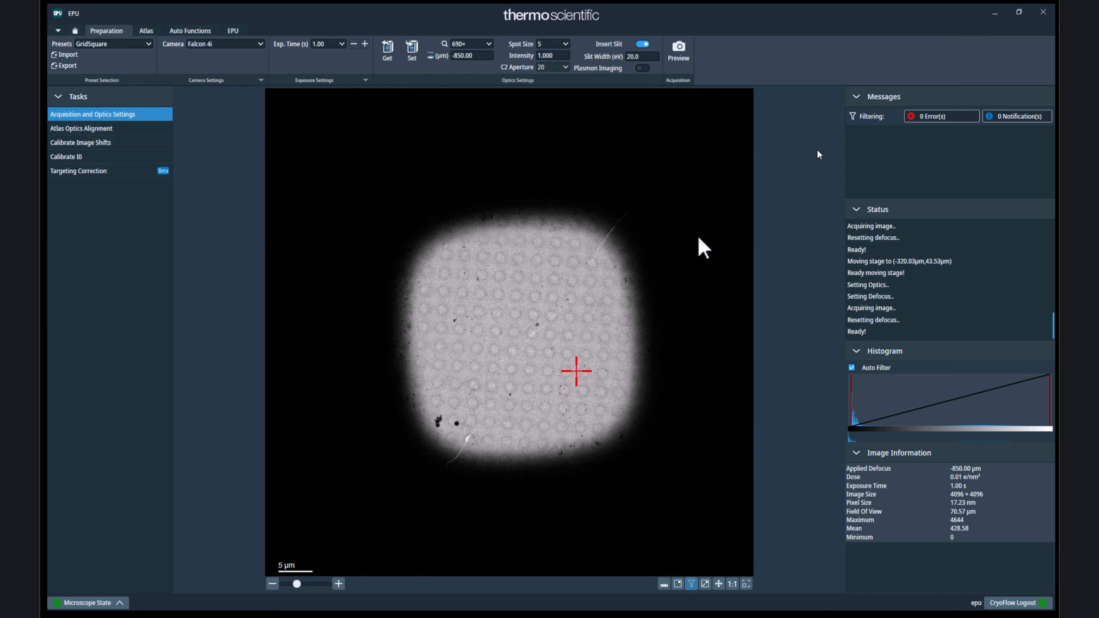
right_click(650, 318)
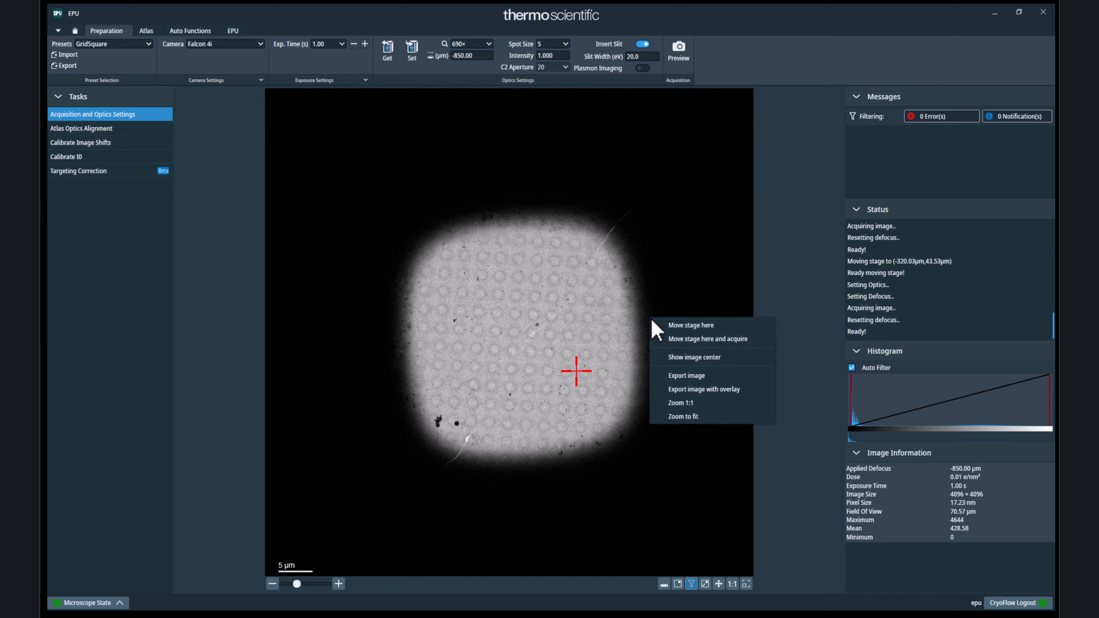
left_click(702, 390)
left_click(513, 276)
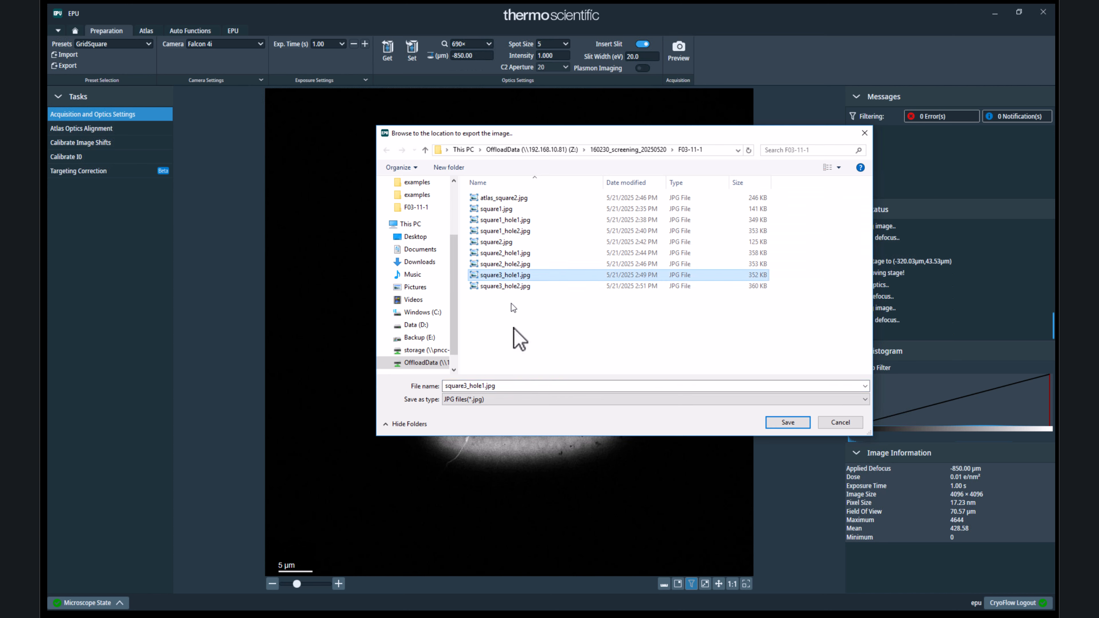
left_click(480, 386)
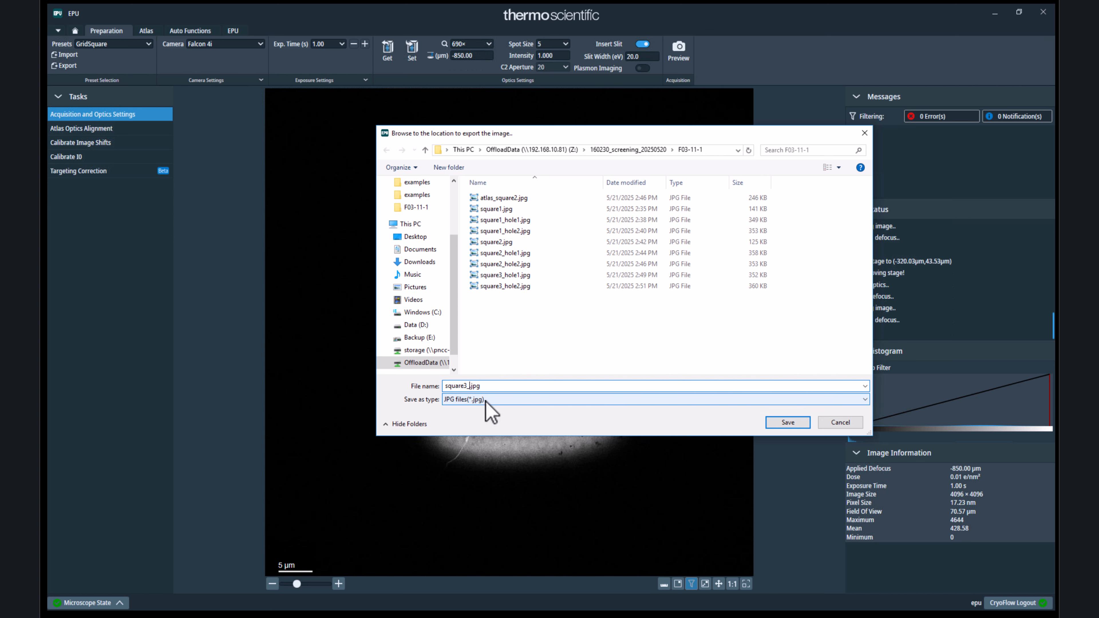
left_click(775, 422)
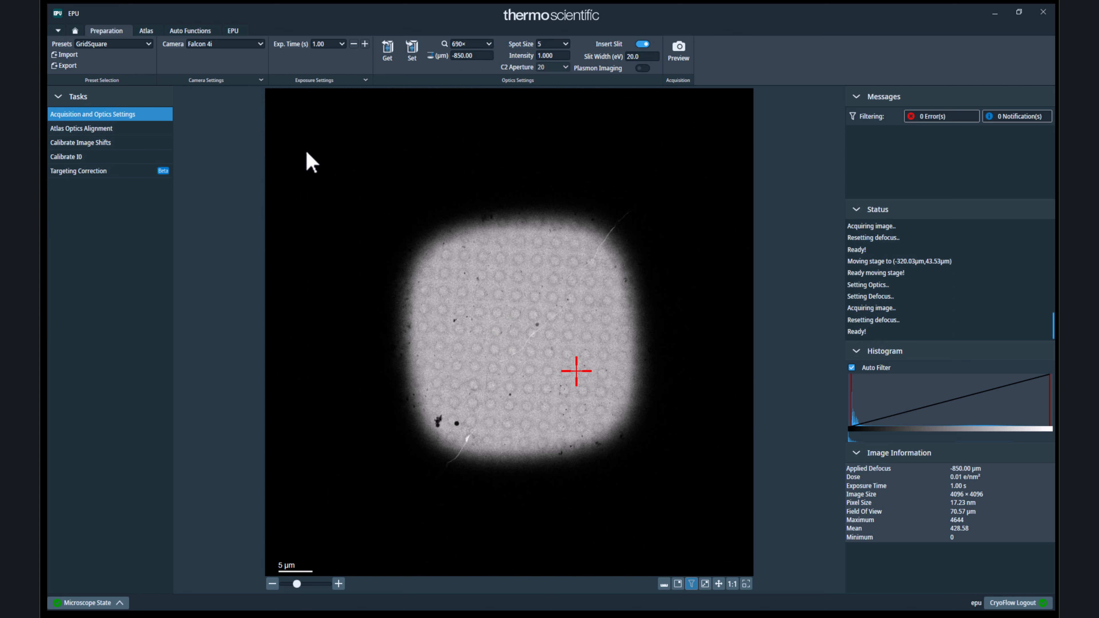
- Export the F03-11-1 atlas image with overlay, marking the current stage position, as atlas_square3.jpg
left_click(147, 30)
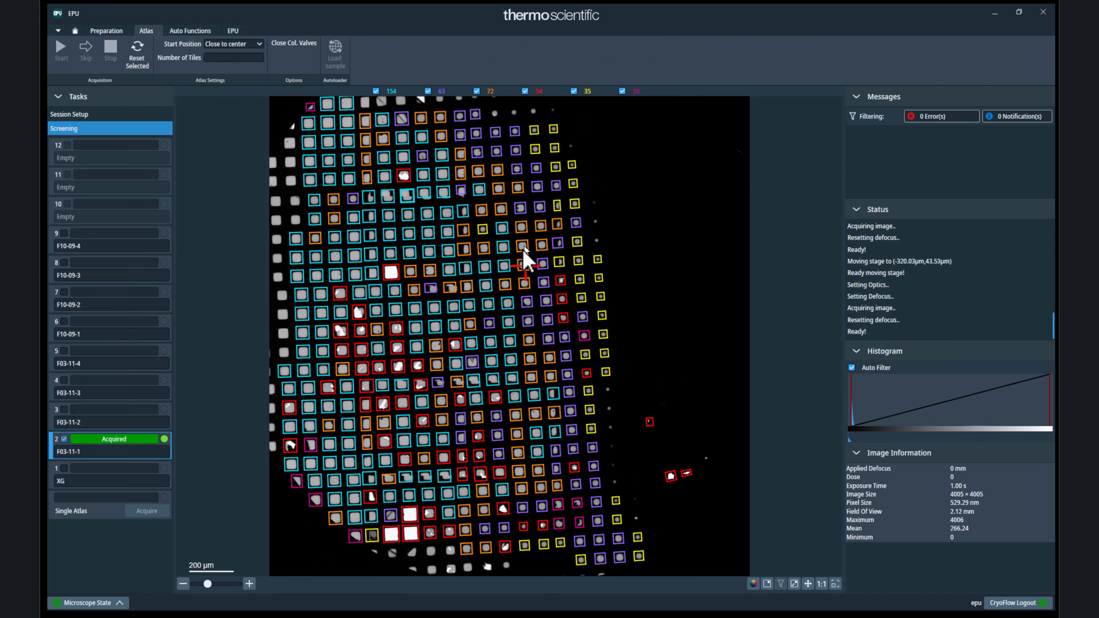
right_click(652, 277)
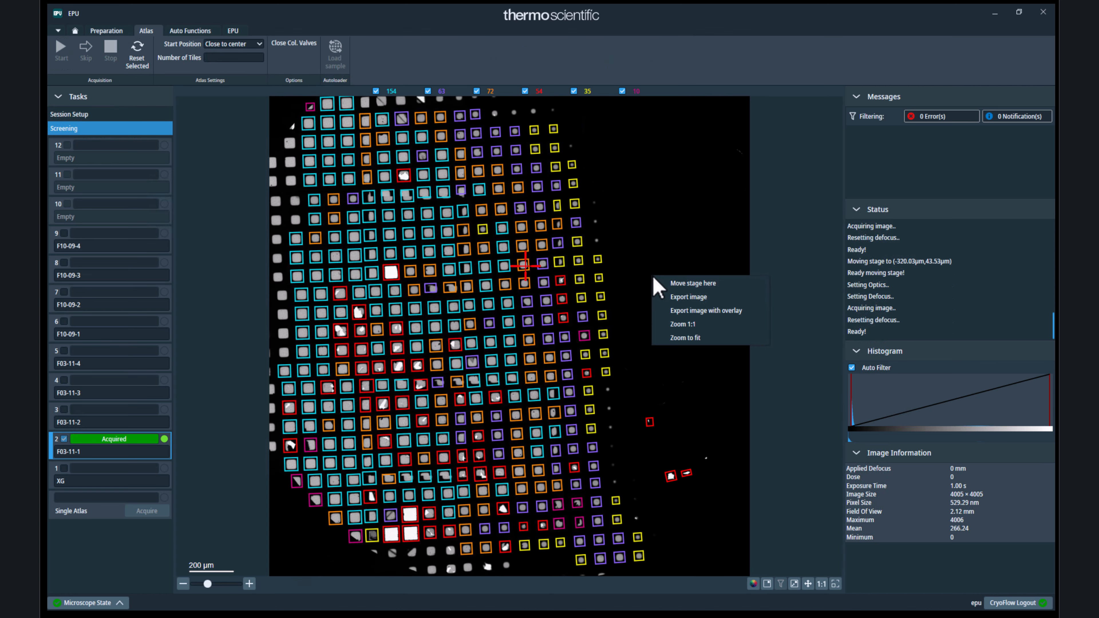
left_click(677, 311)
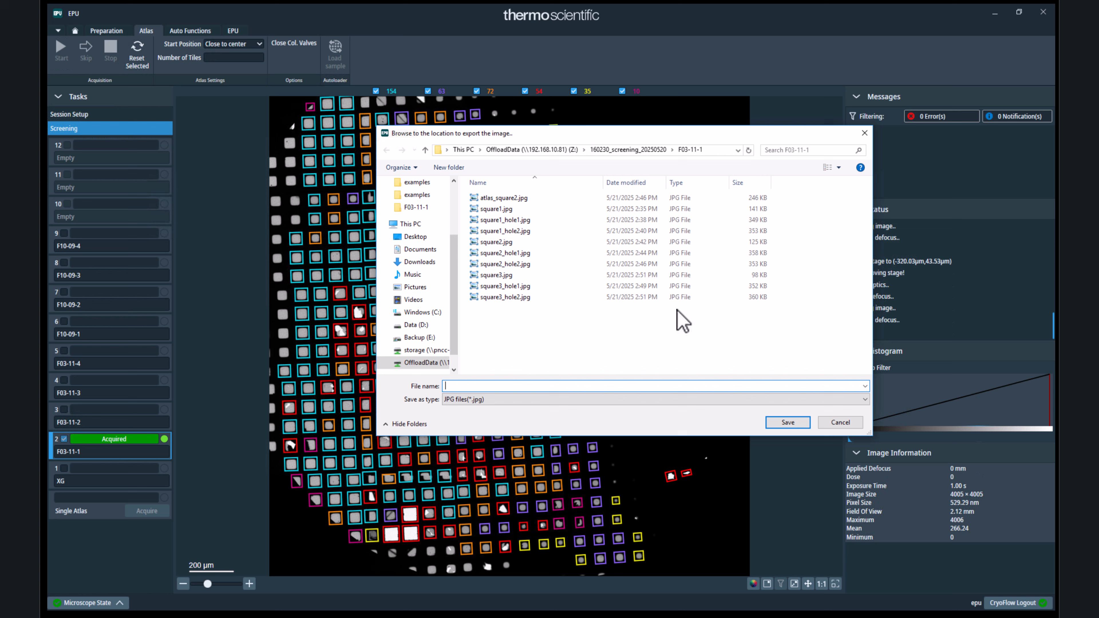
left_click(522, 200)
left_click(481, 386)
key("BackSpace")
type("3")
left_click(786, 423)
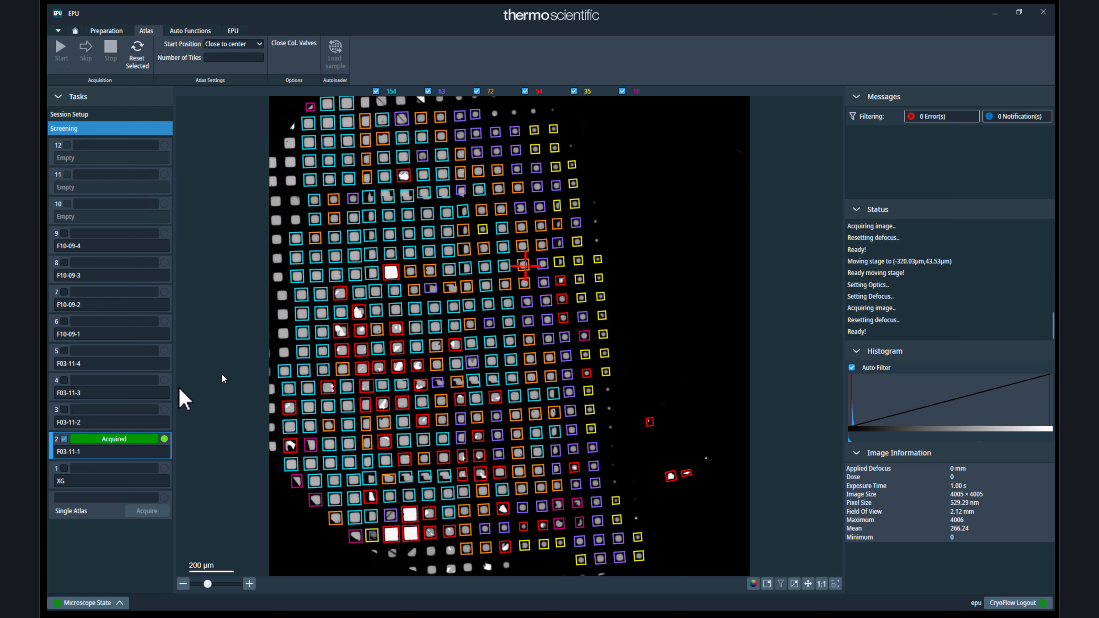
- Select the F03-11-2 grid in slot 3 for screening and start its atlas acquisition
left_click(64, 409)
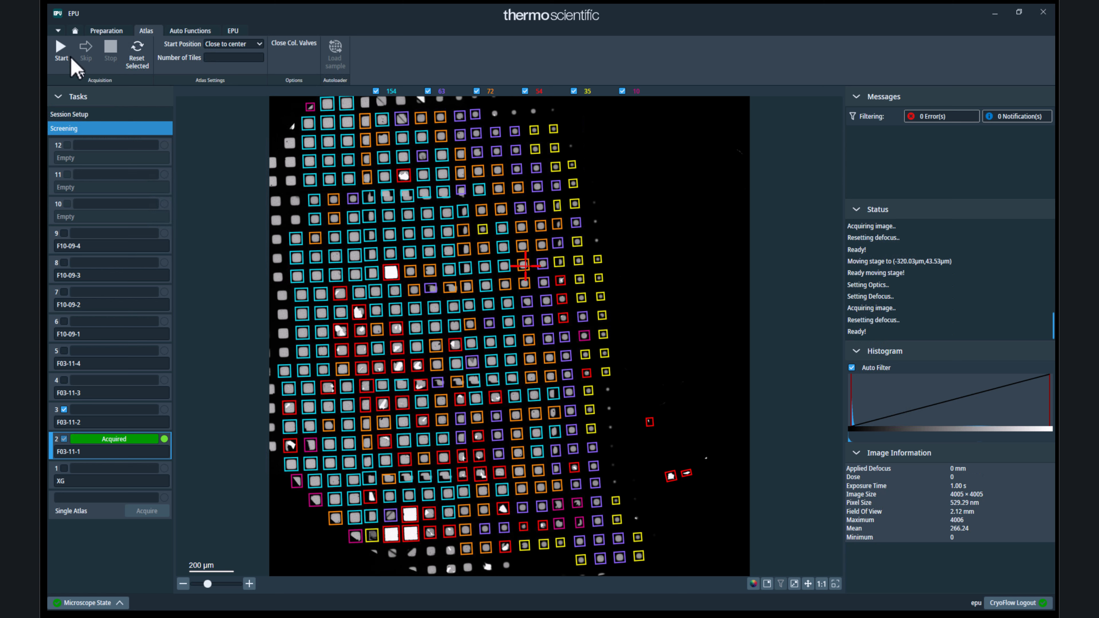
left_click(62, 53)
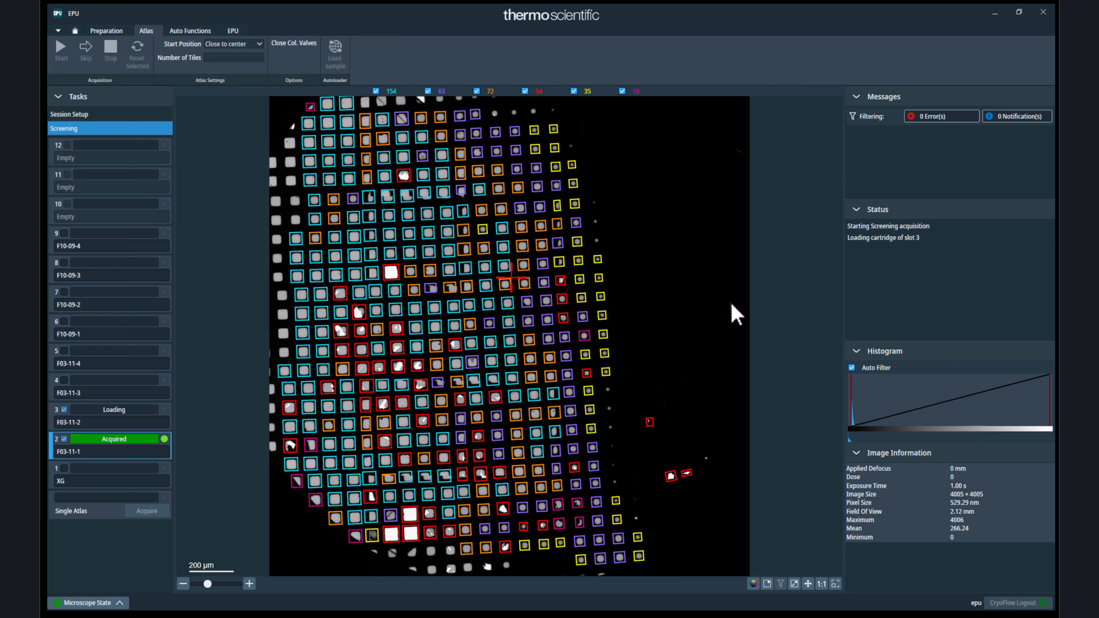